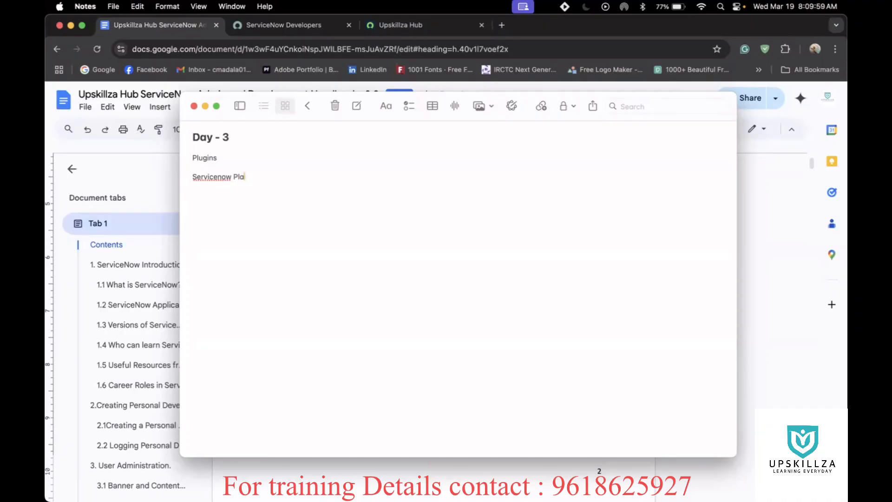
Complete the second note line as "Servicenow Platform" and add the line "Phone or Laptop -" below it
{"action": "type", "text": "tform"}
{"action": "key", "text": "Return"}
{"action": "key", "text": "Return"}
{"action": "type", "text": "Phone or Lato"}
{"action": "key", "text": "BackSpace"}
{"action": "key", "text": "BackSpace"}
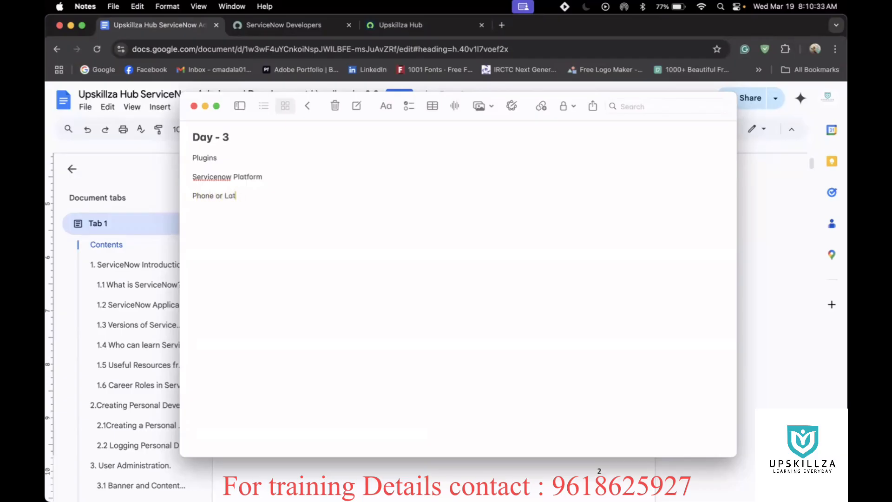
{"action": "type", "text": "ptop -"}
View the apps installed on the laptop in Launchpad and return to the note
{"action": "mouse_move", "coordinate": [220, 481]}
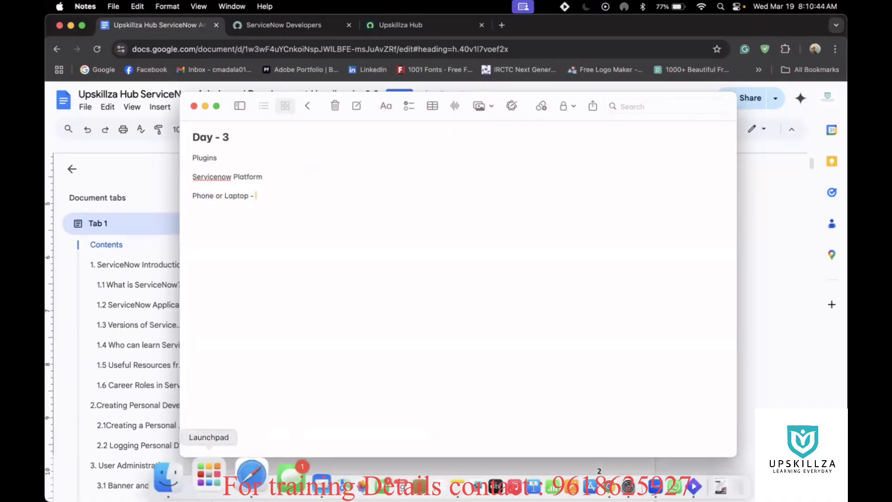
{"action": "left_click", "coordinate": [219, 483]}
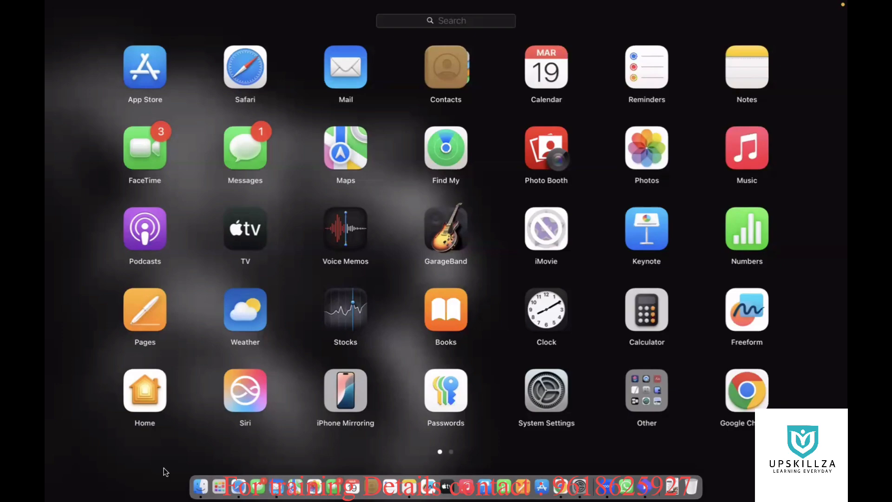
{"action": "left_click", "coordinate": [219, 483]}
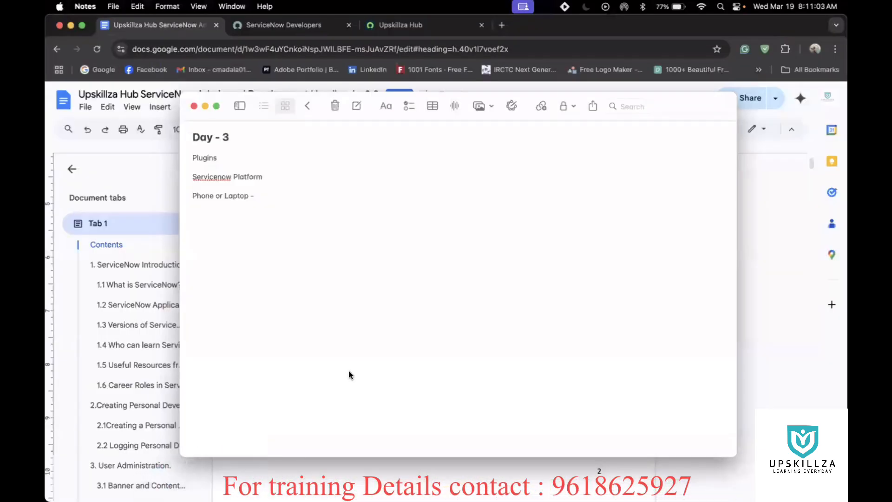
{"action": "left_click", "coordinate": [279, 195]}
{"action": "mouse_move", "coordinate": [258, 483]}
{"action": "left_click", "coordinate": [216, 476]}
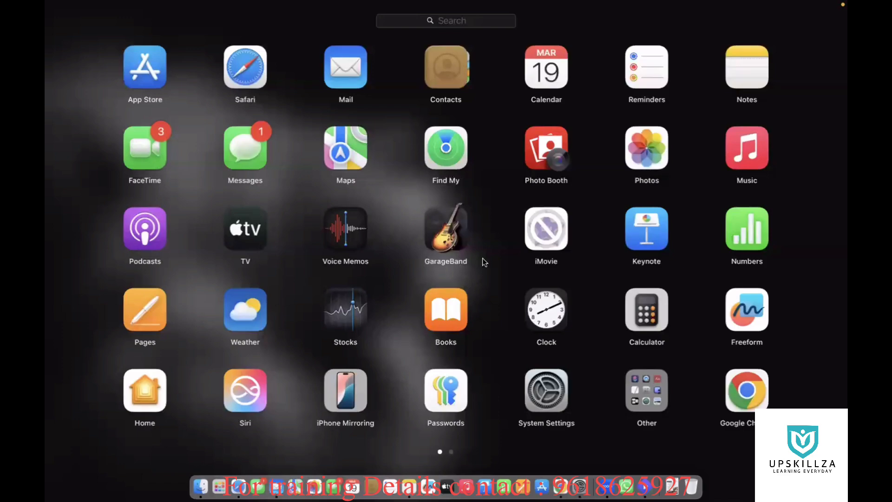
{"action": "left_click", "coordinate": [216, 476]}
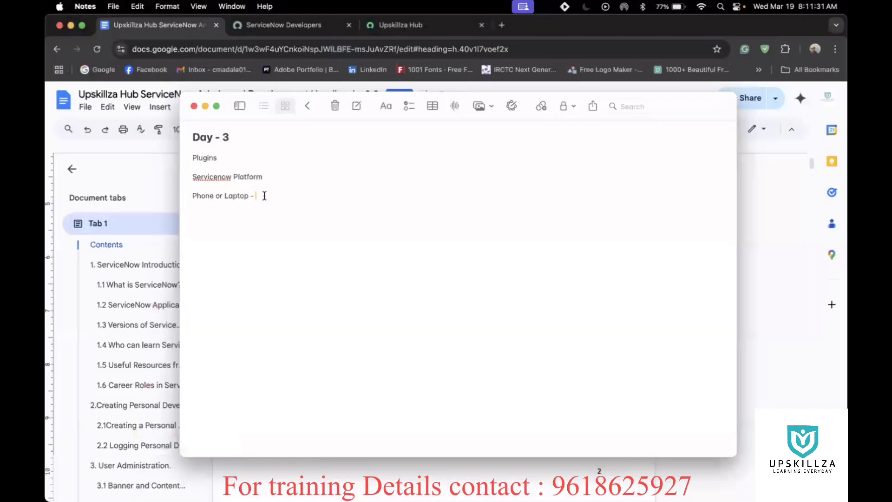
Add the line "Appstore - zomoto" below "Phone or Laptop -" in the note
{"action": "key", "text": "Return"}
{"action": "type", "text": "Appstore - zomoto"}
Switch to the App Store, search it for "zomoto" and look through the results
{"action": "mouse_move", "coordinate": [474, 488]}
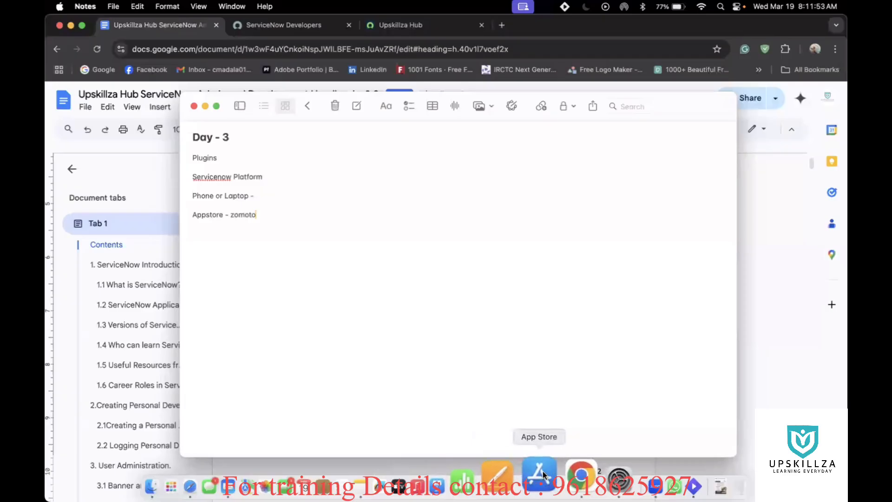
{"action": "left_click", "coordinate": [543, 471]}
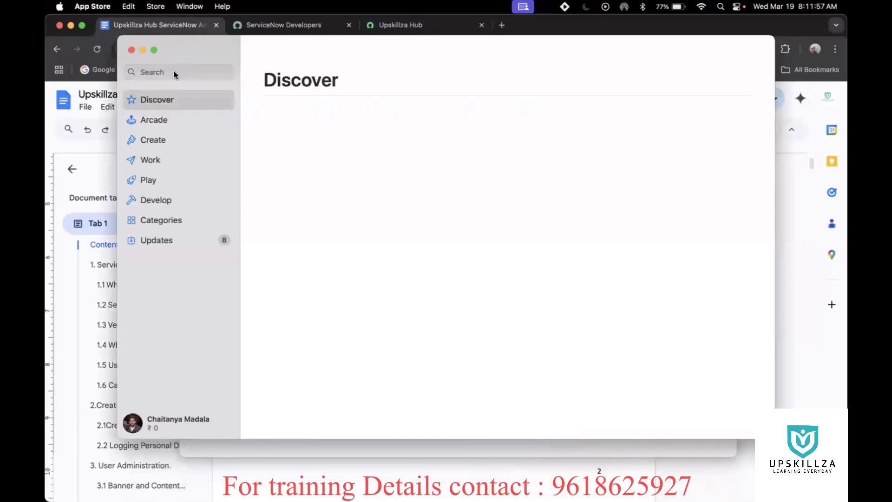
{"action": "left_click", "coordinate": [175, 73]}
{"action": "type", "text": "z"}
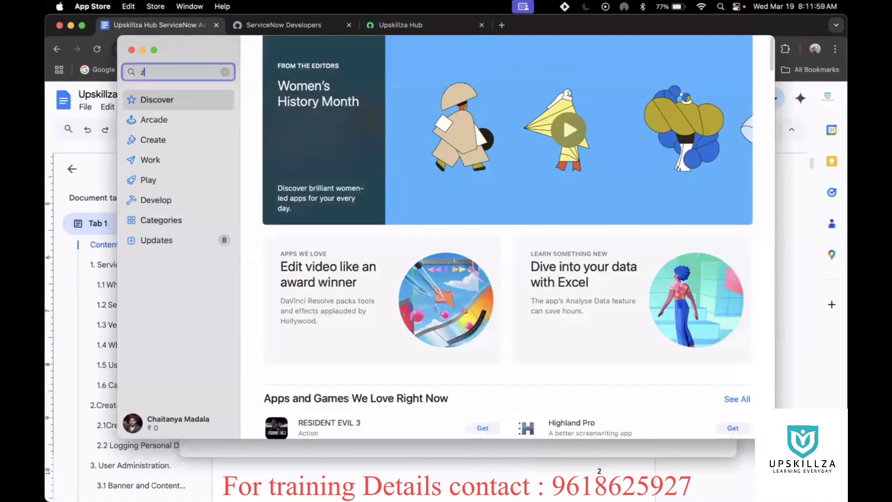
{"action": "type", "text": "omoto"}
{"action": "key", "text": "Return"}
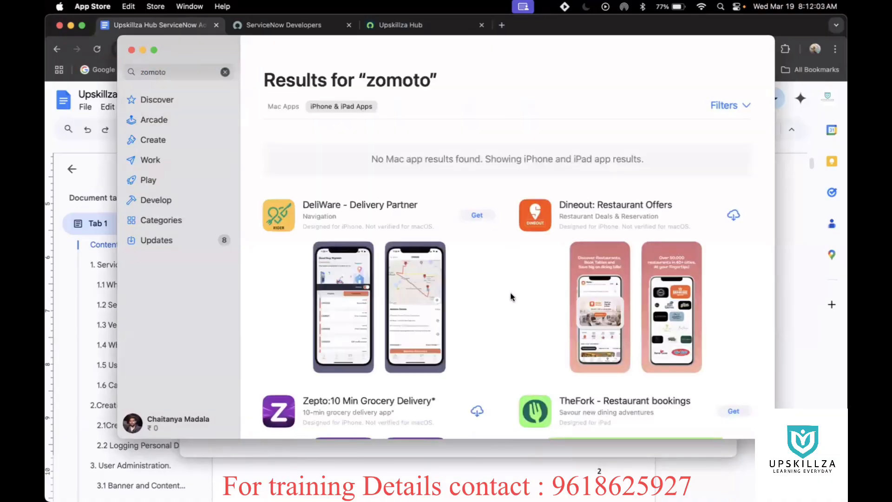
{"action": "scroll", "coordinate": [510, 297], "scroll_direction": "down", "scroll_amount": 3}
{"action": "scroll", "coordinate": [510, 297], "scroll_direction": "up", "scroll_amount": 3}
Switch back to Notes and, after a blank line, add "ITSM plugin - ticketing it's functionally like Incident, change, problem, knowledge"
{"action": "left_click", "coordinate": [785, 313]}
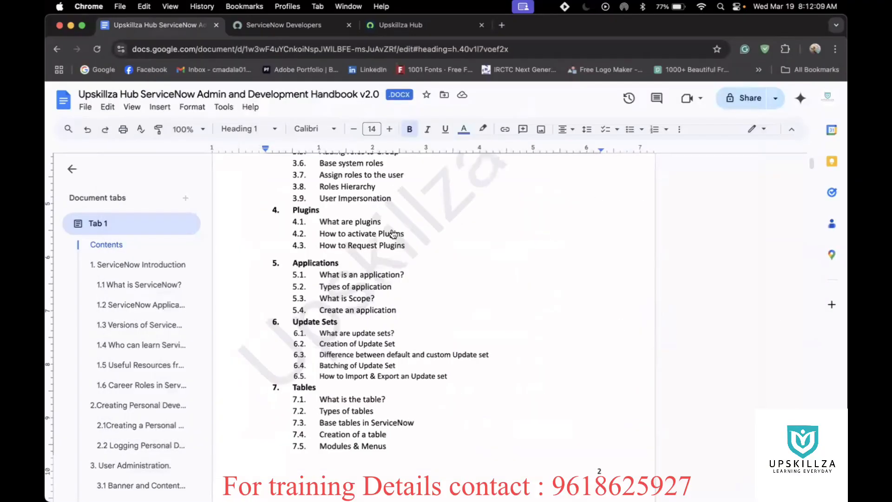
{"action": "key", "text": "super+Tab"}
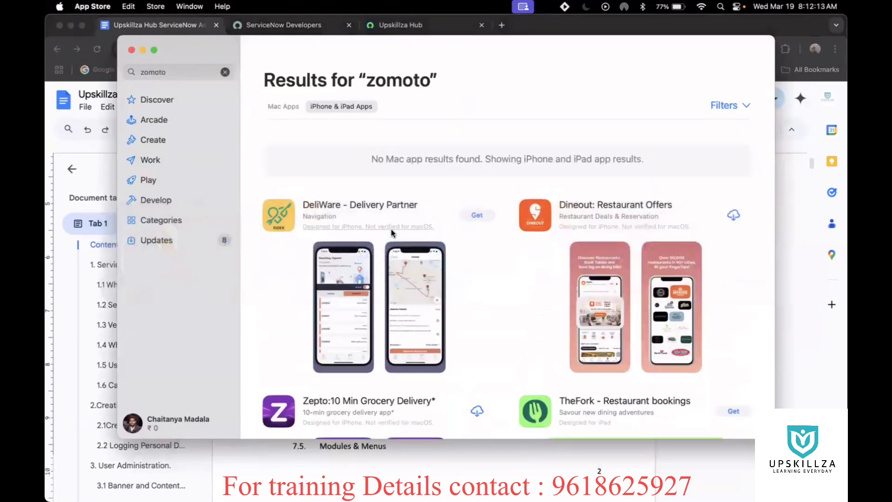
{"action": "key", "text": "super+Tab"}
{"action": "key", "text": "super+Tab"}
{"action": "key", "text": "super+Tab"}
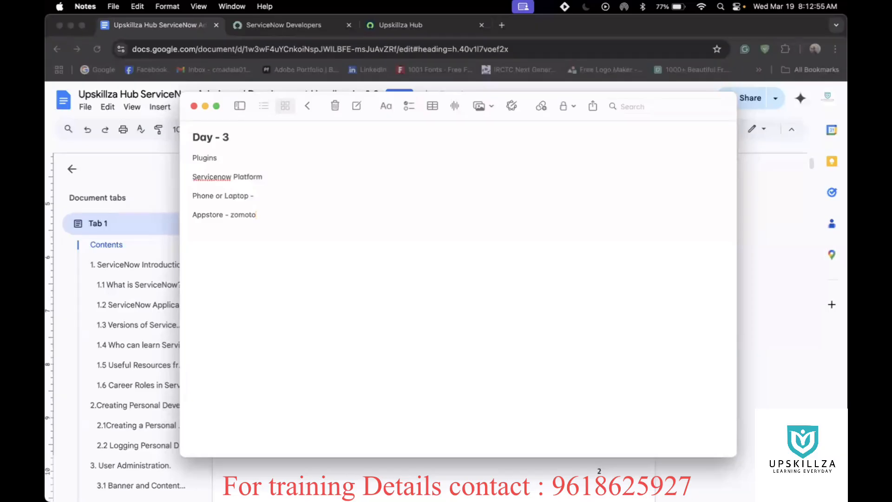
{"action": "key", "text": "Return"}
{"action": "key", "text": "Return"}
{"action": "type", "text": "ITSM plugin - tic"}
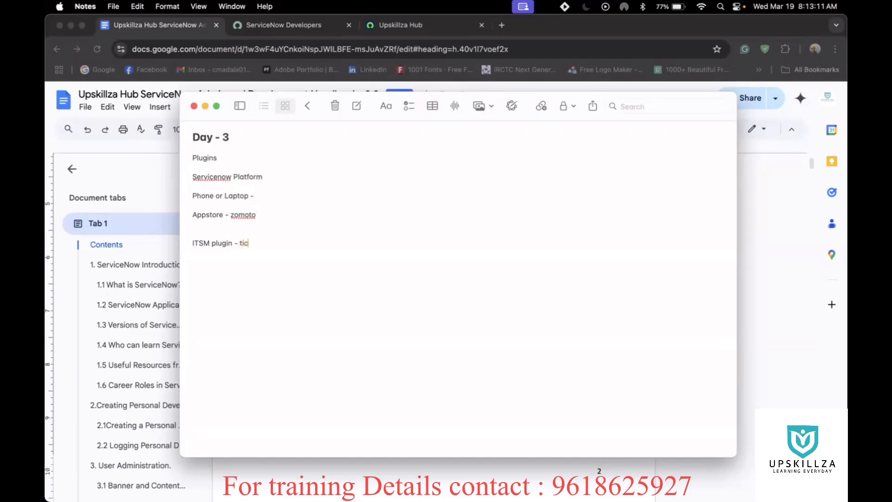
{"action": "type", "text": "keting it's funcat"}
{"action": "type", "text": "nally "}
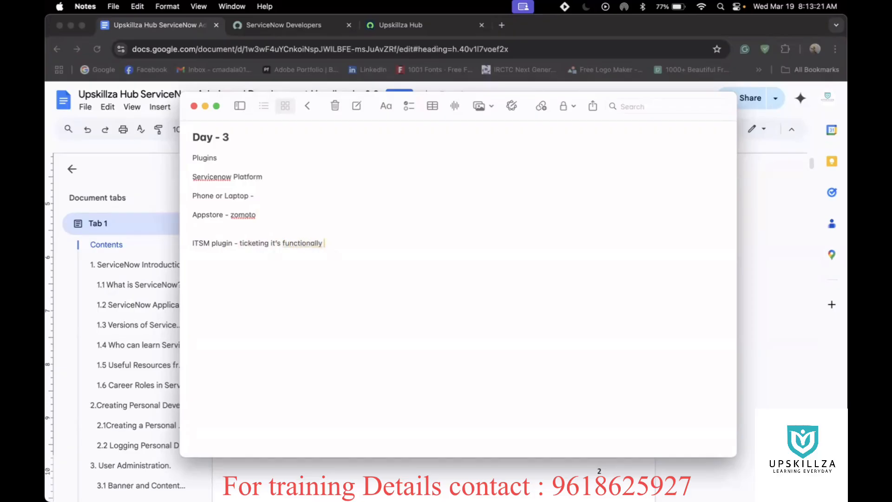
{"action": "type", "text": "like Incident, chang"}
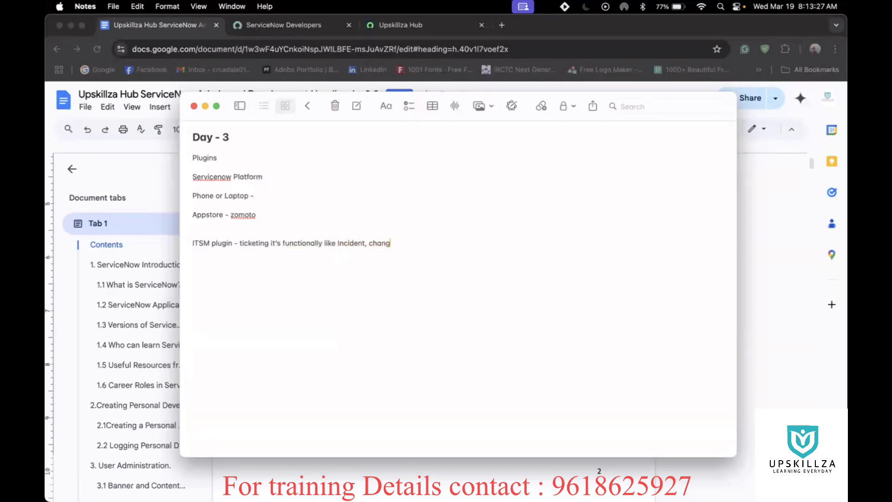
{"action": "type", "text": "e, problem, knowledge"}
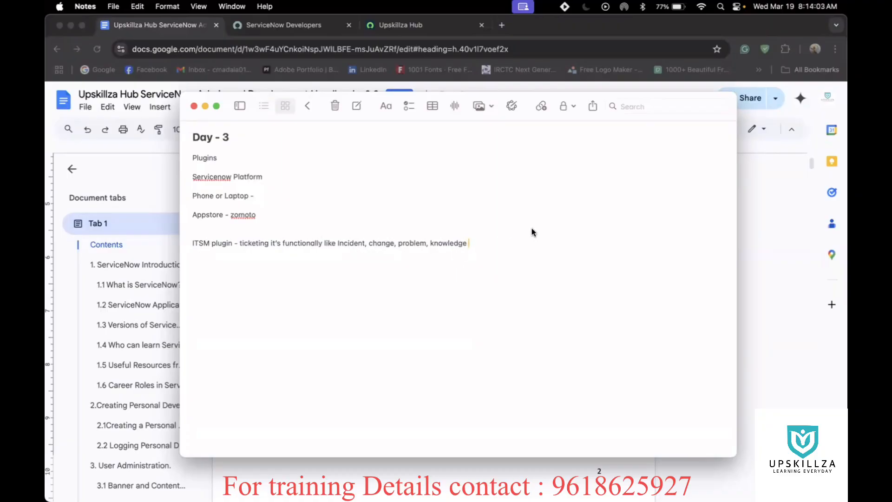
Switch to Chrome, duplicate the Upskillza Hub tab and bring the duplicate to the front
{"action": "left_click", "coordinate": [551, 26]}
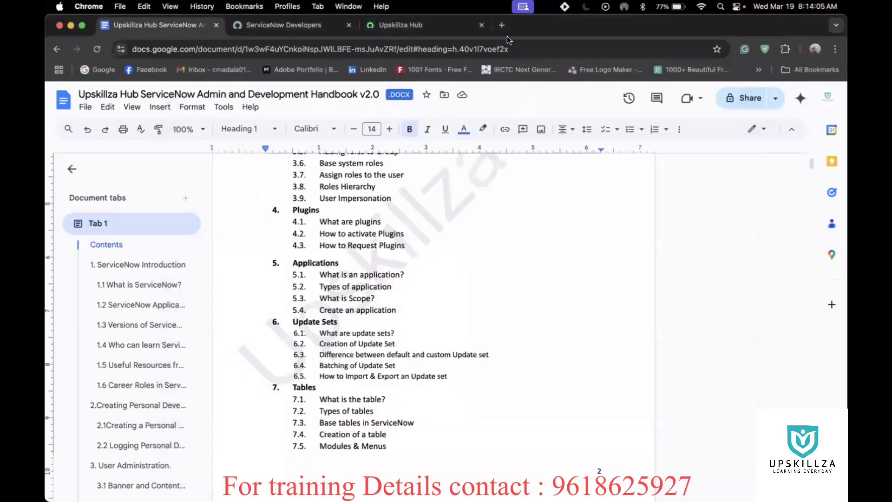
{"action": "left_click", "coordinate": [399, 27]}
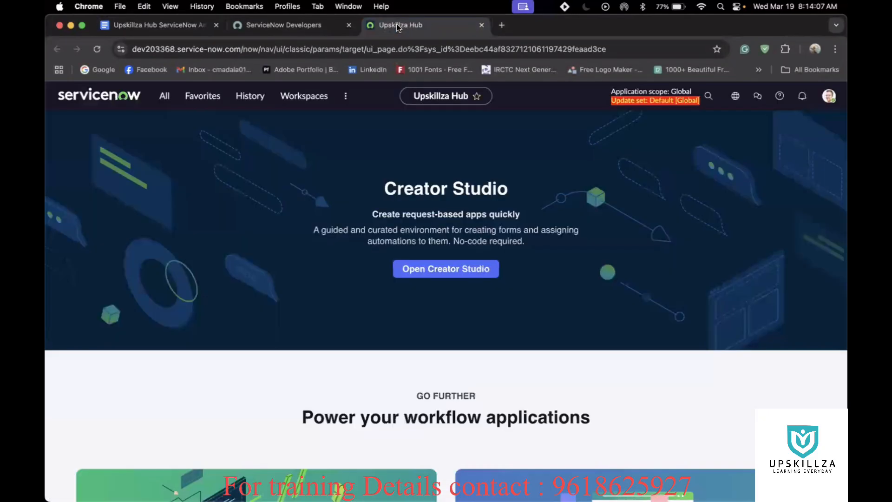
{"action": "right_click", "coordinate": [422, 24]}
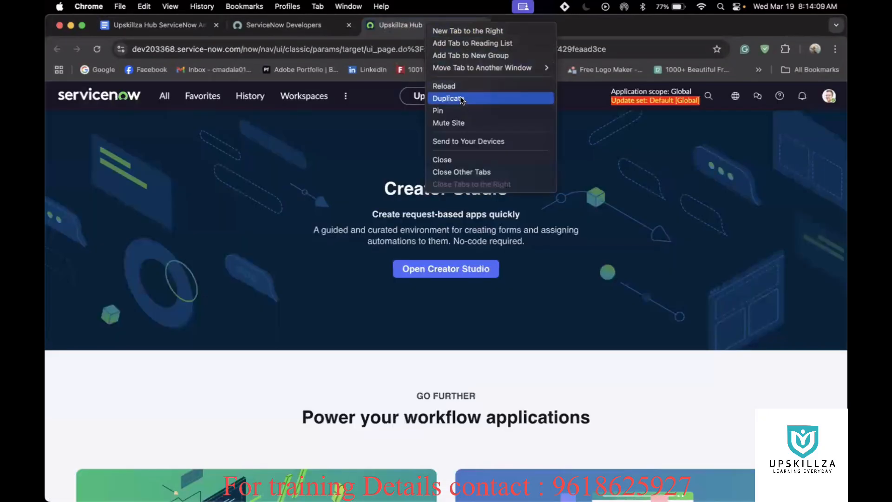
{"action": "left_click", "coordinate": [465, 101]}
{"action": "left_click", "coordinate": [429, 27]}
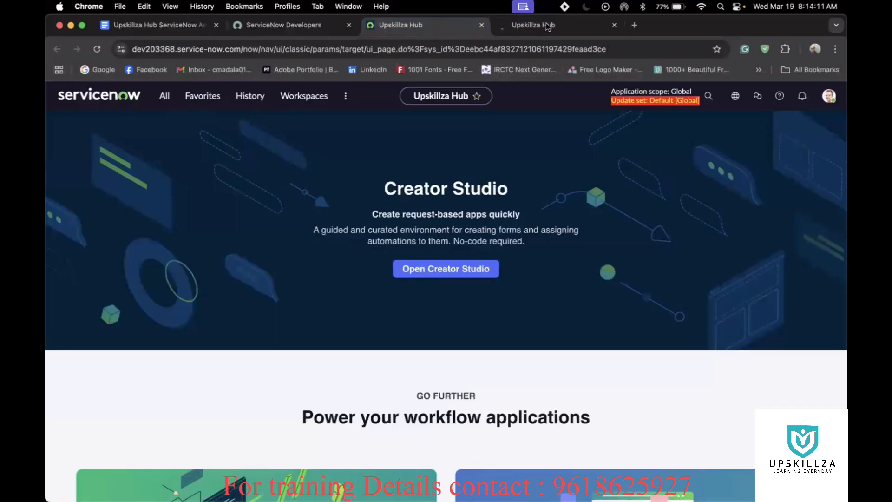
{"action": "left_click", "coordinate": [546, 27]}
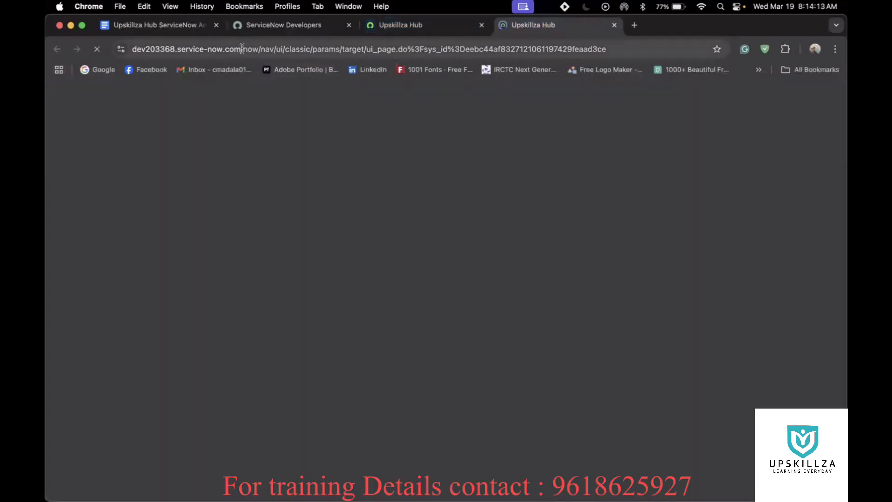
Load the instance's Service Portal by replacing the path after service-now.com/ with "sp"
{"action": "left_click", "coordinate": [242, 49]}
{"action": "left_click_drag", "start_coordinate": [296, 48], "coordinate": [610, 52]}
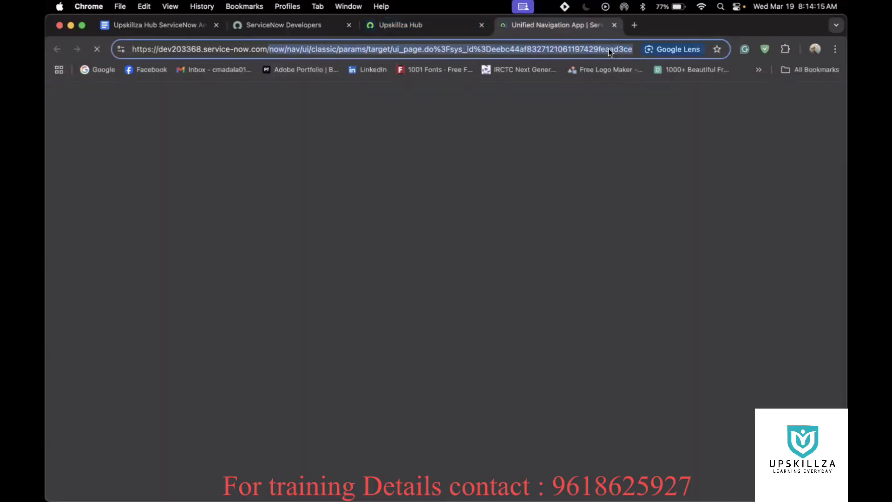
{"action": "key", "text": "BackSpace"}
{"action": "type", "text": "sp"}
{"action": "key", "text": "Return"}
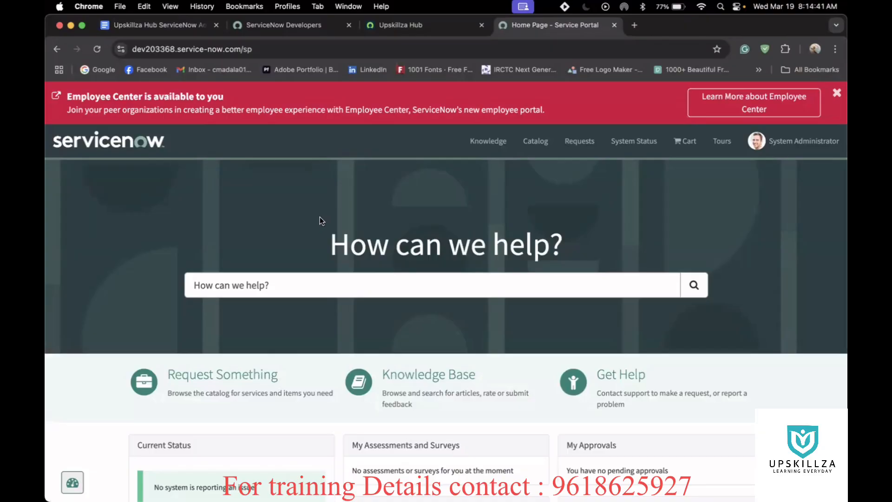
Search the Service Portal for "incident" and open the Create Incident form from the results
{"action": "scroll", "coordinate": [319, 217], "scroll_direction": "down", "scroll_amount": 3}
{"action": "scroll", "coordinate": [319, 216], "scroll_direction": "up", "scroll_amount": 1}
{"action": "left_click", "coordinate": [271, 226]}
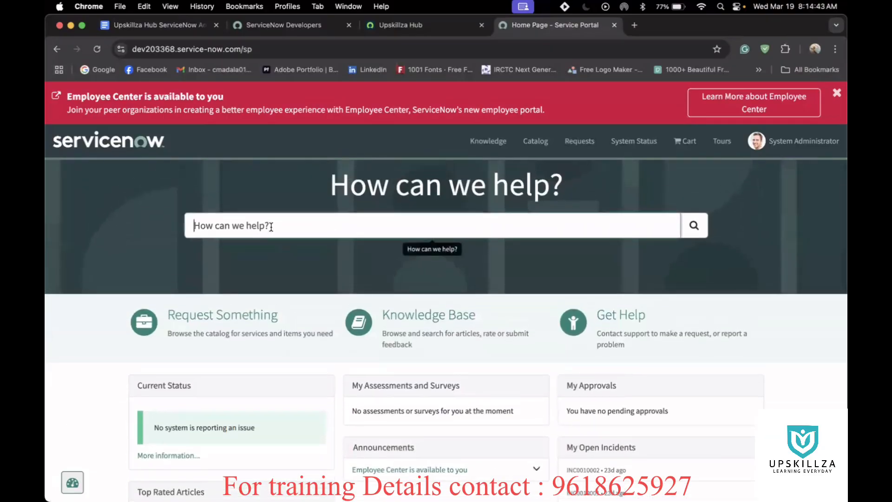
{"action": "type", "text": "incident"}
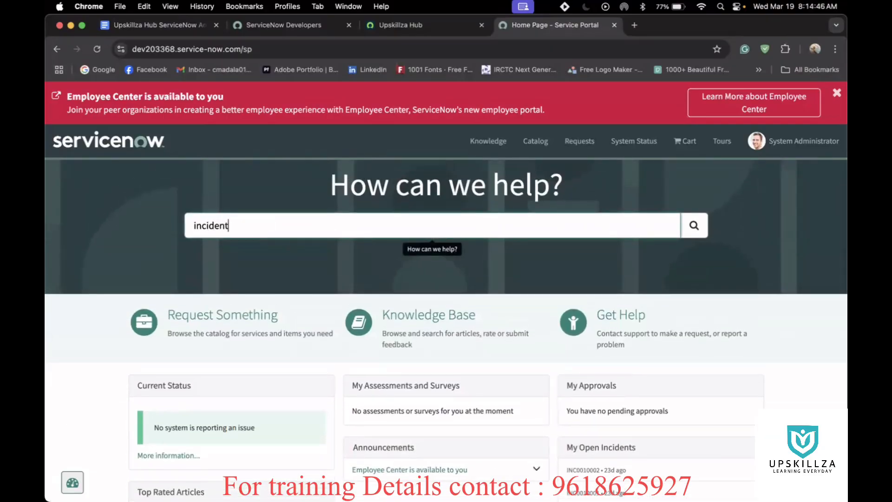
{"action": "key", "text": "Return"}
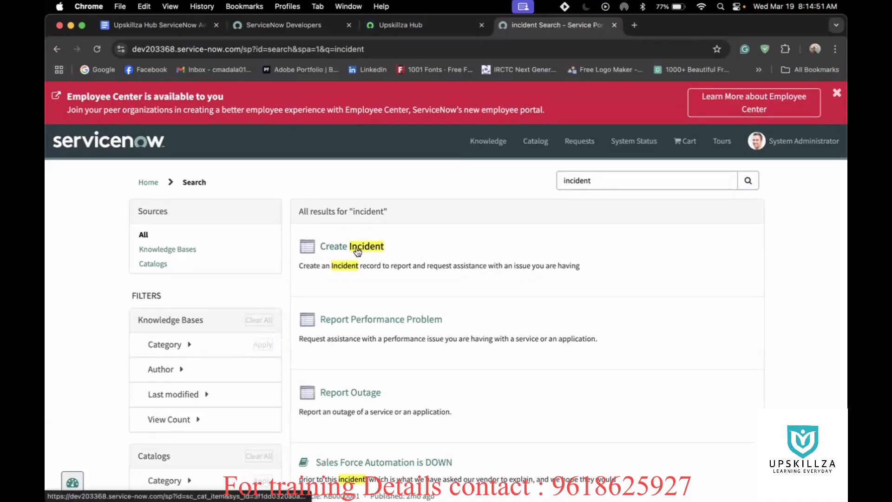
{"action": "left_click", "coordinate": [337, 249]}
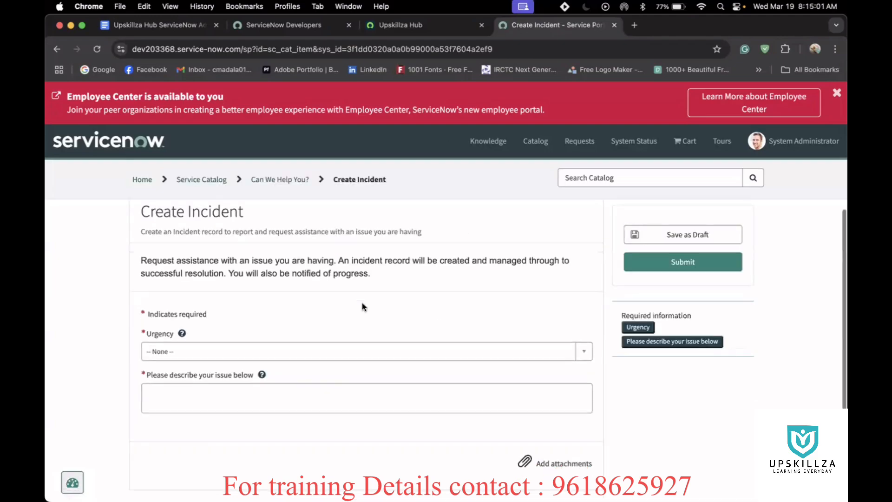
Set the incident's urgency to 1 - High and describe the issue as "My email is not working"
{"action": "left_click", "coordinate": [212, 351]}
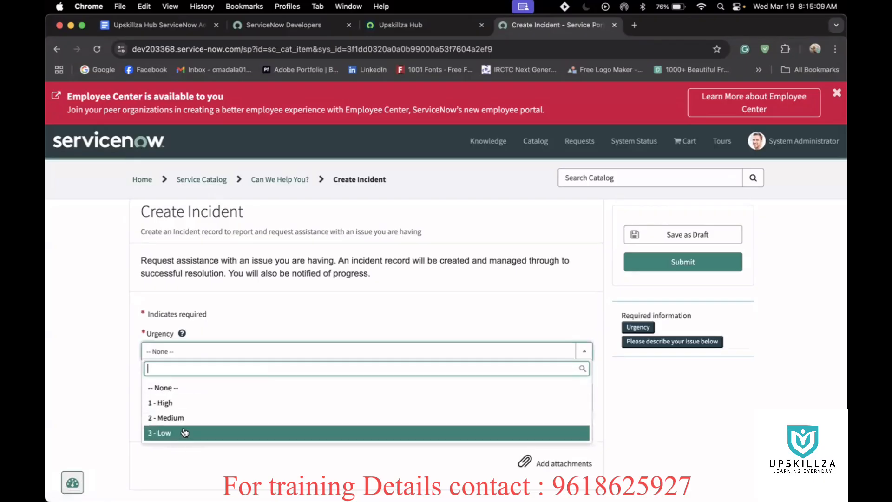
{"action": "left_click", "coordinate": [190, 403]}
{"action": "left_click", "coordinate": [259, 390]}
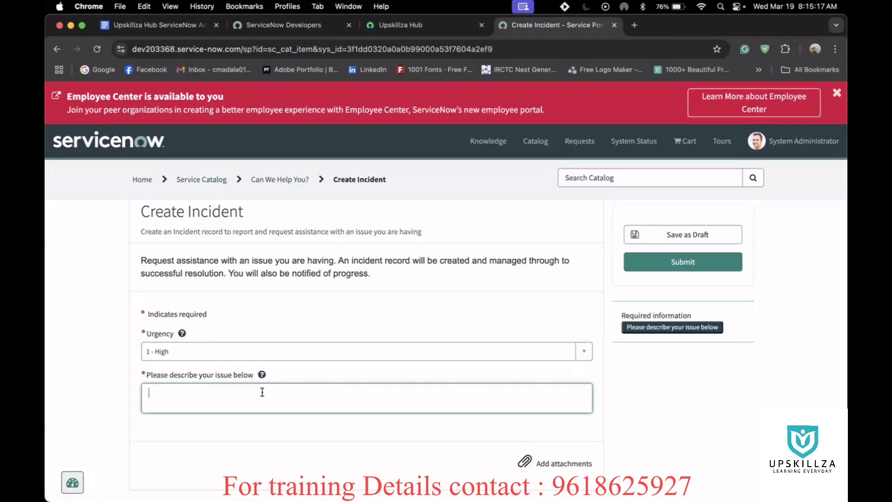
{"action": "type", "text": "My email"}
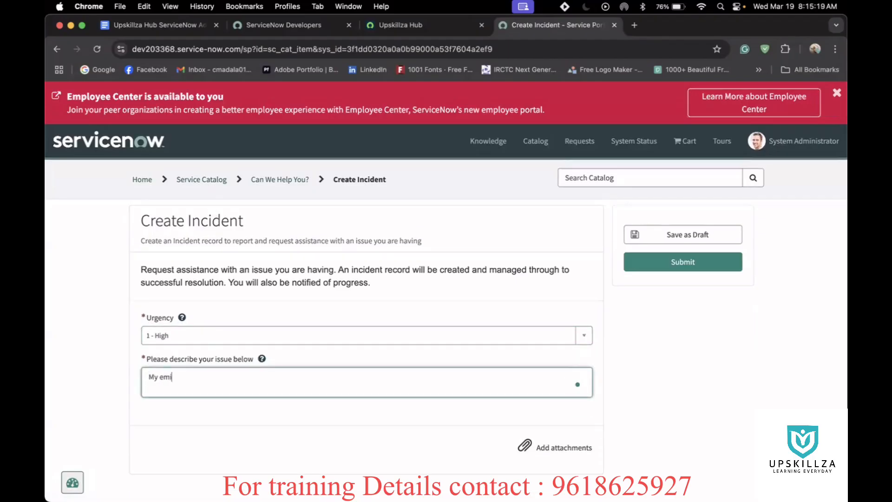
{"action": "type", "text": " is not working"}
{"action": "left_click", "coordinate": [307, 427]}
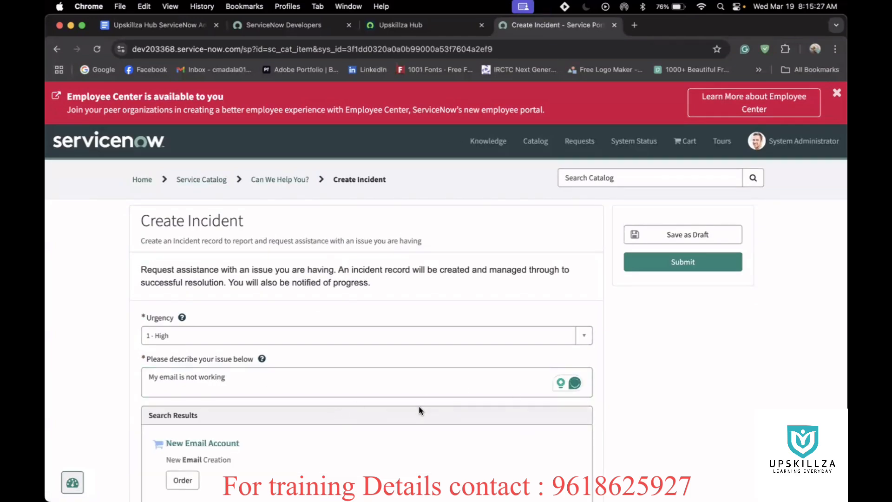
Review the suggested catalog items and knowledge articles listed below the issue description
{"action": "scroll", "coordinate": [420, 411], "scroll_direction": "down", "scroll_amount": 3}
{"action": "scroll", "coordinate": [419, 411], "scroll_direction": "down", "scroll_amount": 7}
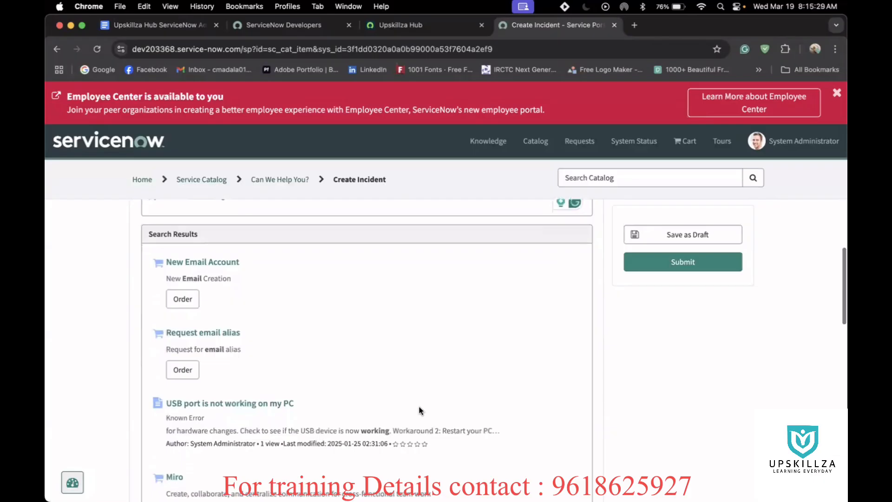
{"action": "scroll", "coordinate": [419, 411], "scroll_direction": "down", "scroll_amount": 8}
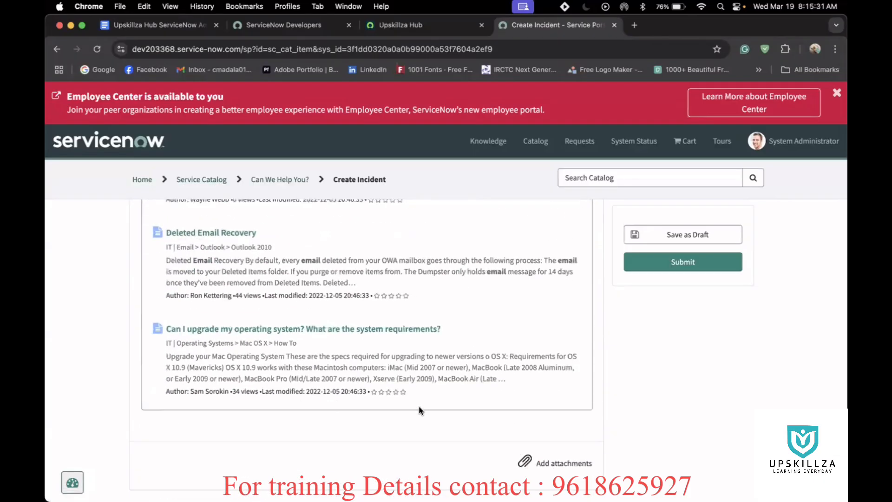
{"action": "scroll", "coordinate": [588, 303], "scroll_direction": "up", "scroll_amount": 15}
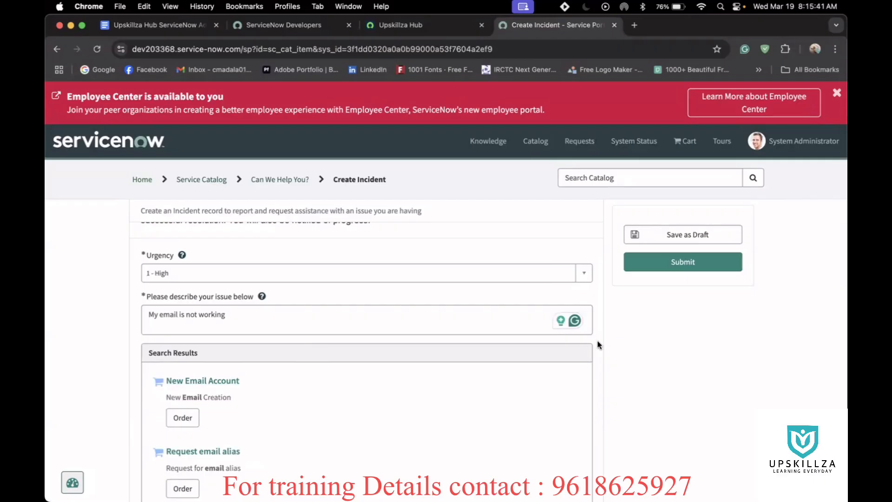
Submit the completed Create Incident form for the email issue
{"action": "scroll", "coordinate": [595, 341], "scroll_direction": "down", "scroll_amount": 3}
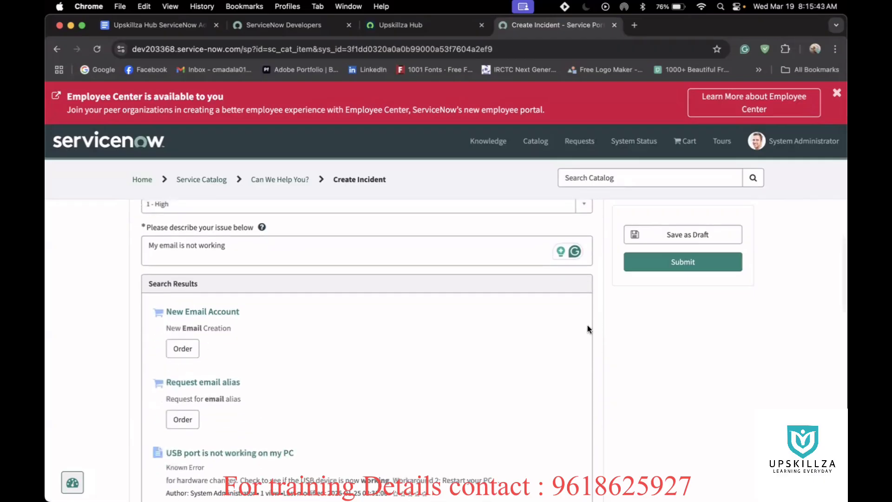
{"action": "scroll", "coordinate": [594, 299], "scroll_direction": "up", "scroll_amount": 5}
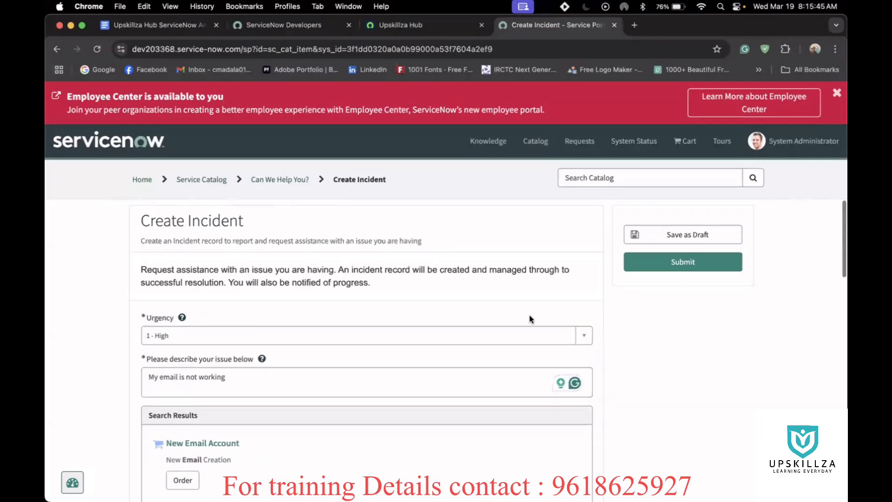
{"action": "left_click", "coordinate": [689, 263]}
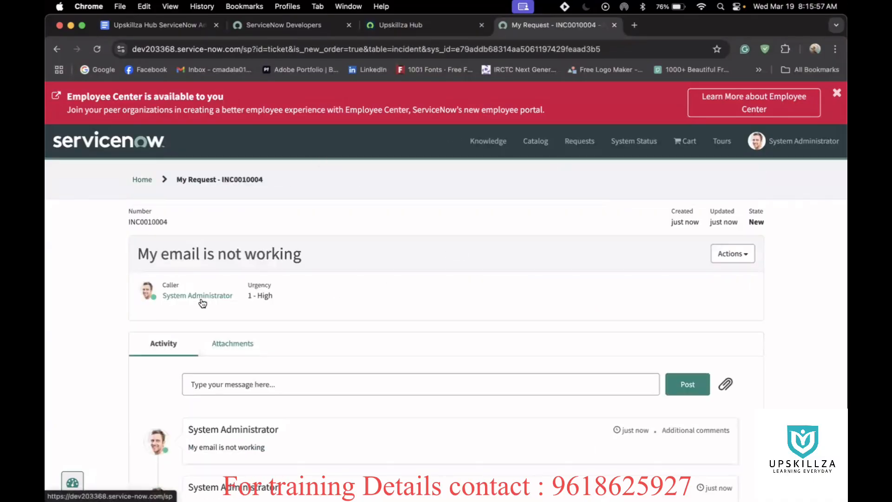
Copy the new incident's number, open its record through the Upskillza Hub global search, and locate the Assignment group and Assigned to fields
{"action": "double_click", "coordinate": [142, 222]}
{"action": "key", "text": "super+c"}
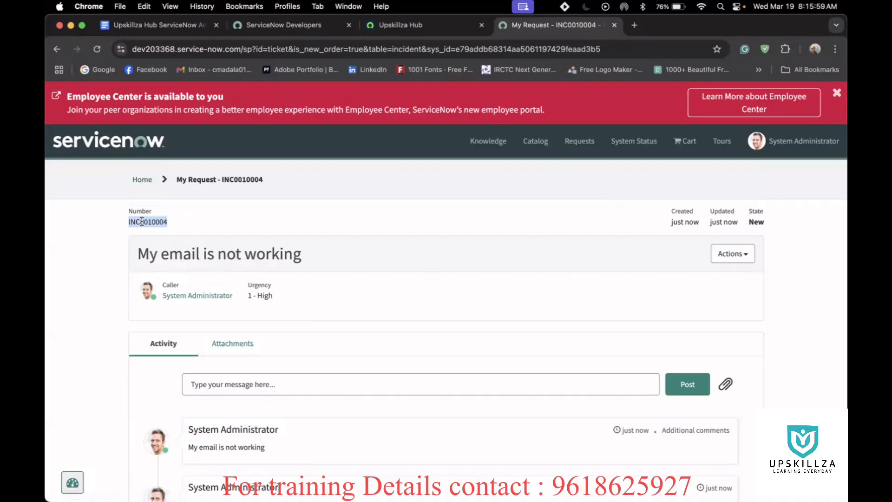
{"action": "left_click", "coordinate": [401, 24]}
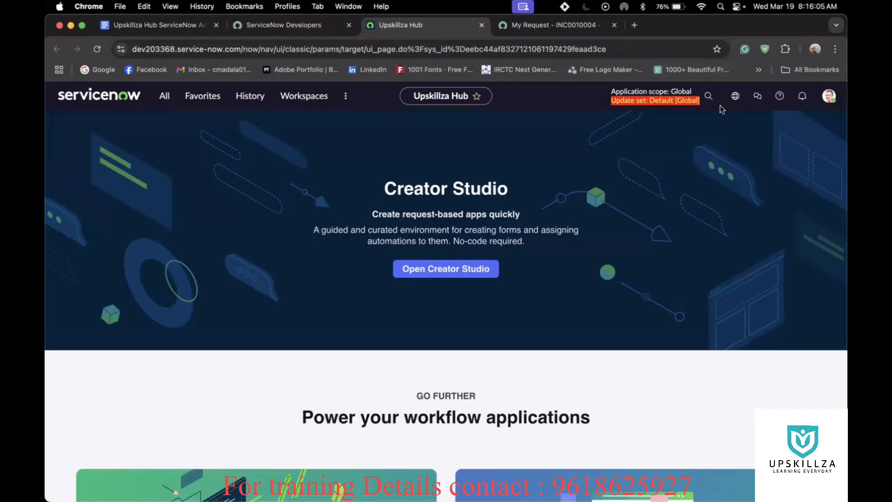
{"action": "left_click", "coordinate": [708, 96]}
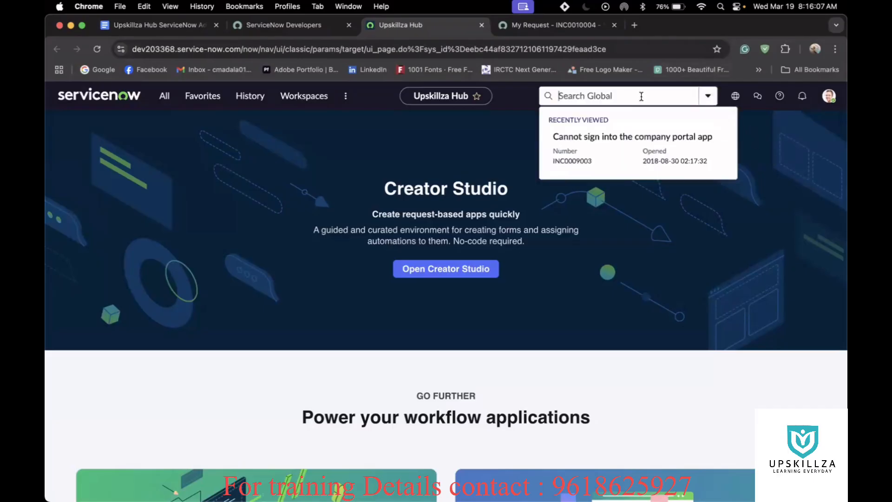
{"action": "key", "text": "super+v"}
{"action": "left_click", "coordinate": [610, 141]}
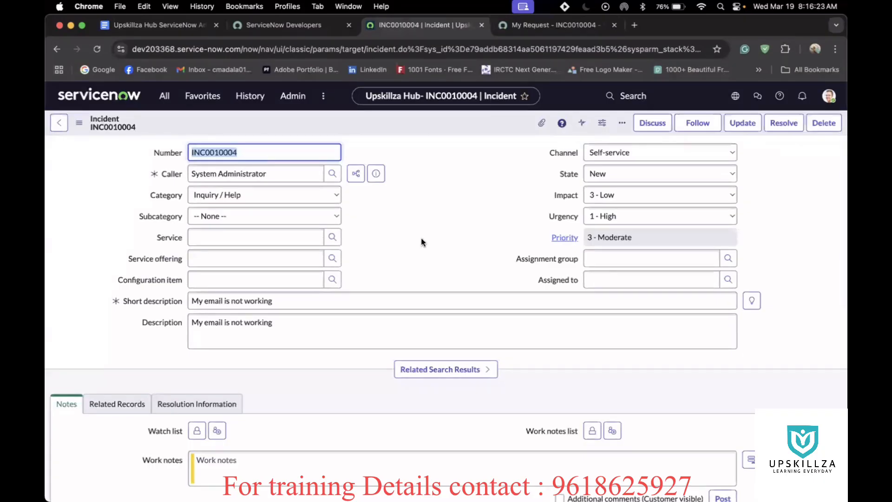
{"action": "left_click", "coordinate": [625, 256]}
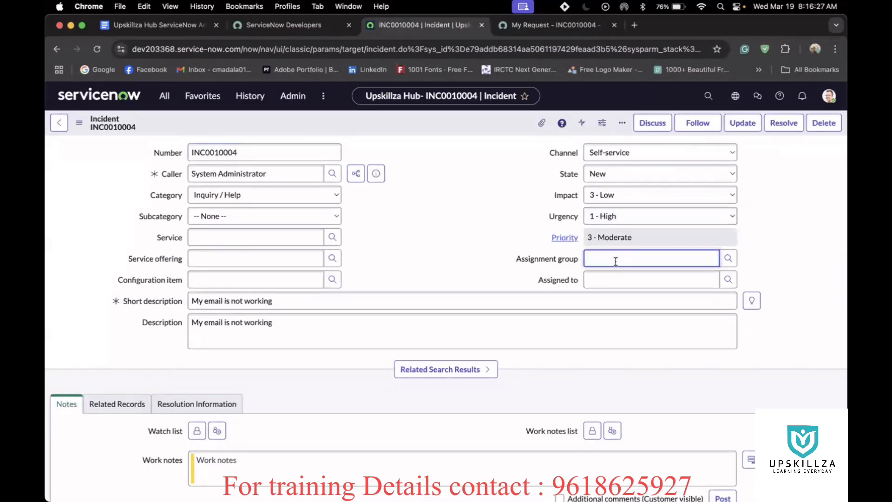
{"action": "left_click", "coordinate": [646, 283]}
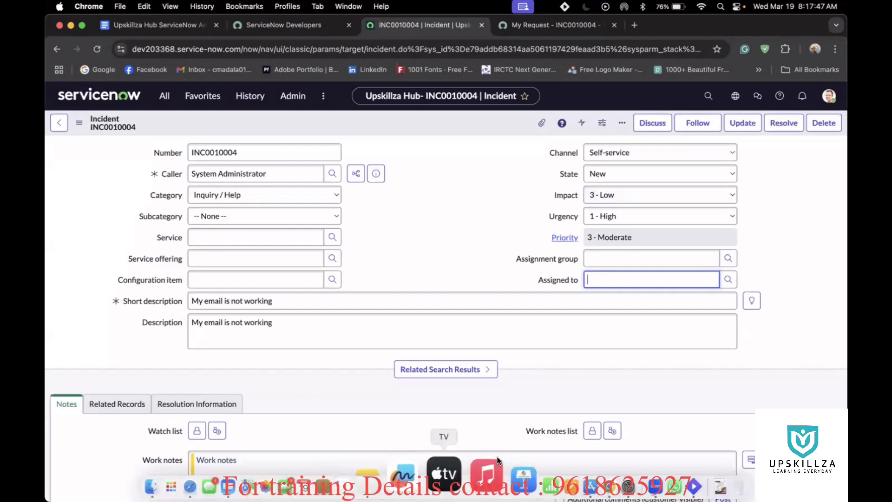
Switch to Notes, add the lines "Free Plugins" and "Paid Plugins" below the ITSM plugin line, and return to the incident in Chrome
{"action": "left_click", "coordinate": [403, 483]}
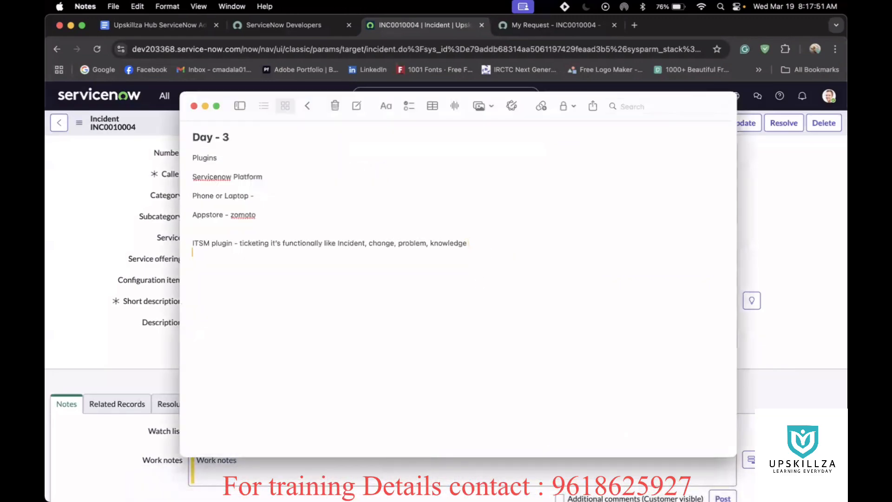
{"action": "type", "text": "Free Plugins"}
{"action": "key", "text": "Return"}
{"action": "type", "text": "Paid Plugins"}
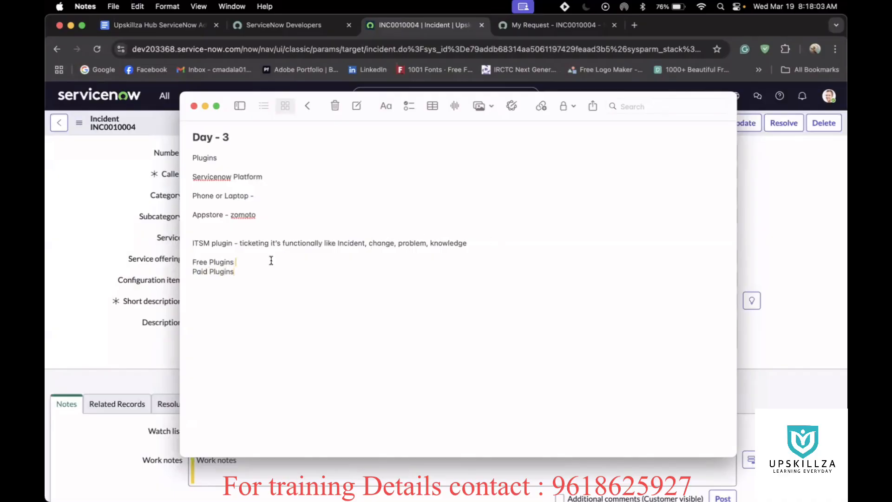
{"action": "left_click", "coordinate": [799, 245]}
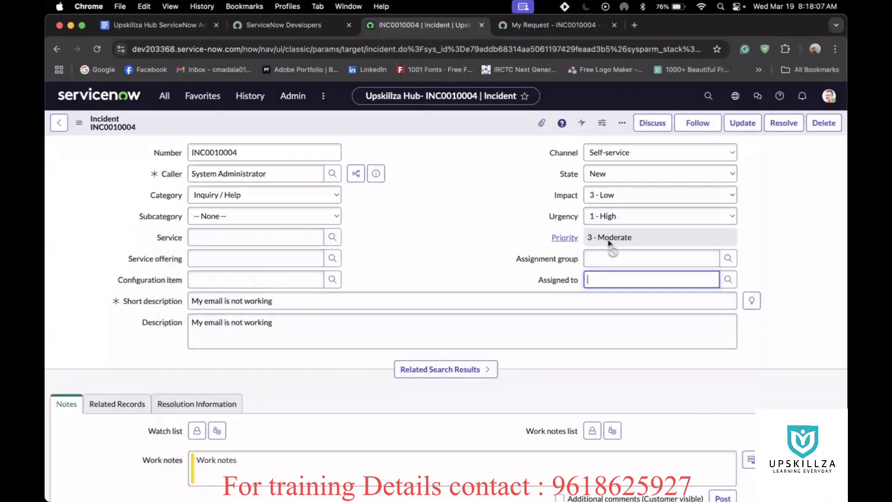
Filter the navigator for "plugin", open Plugin Installation History, and view the sn_creatorstudio entry in a new tab
{"action": "left_click", "coordinate": [164, 96]}
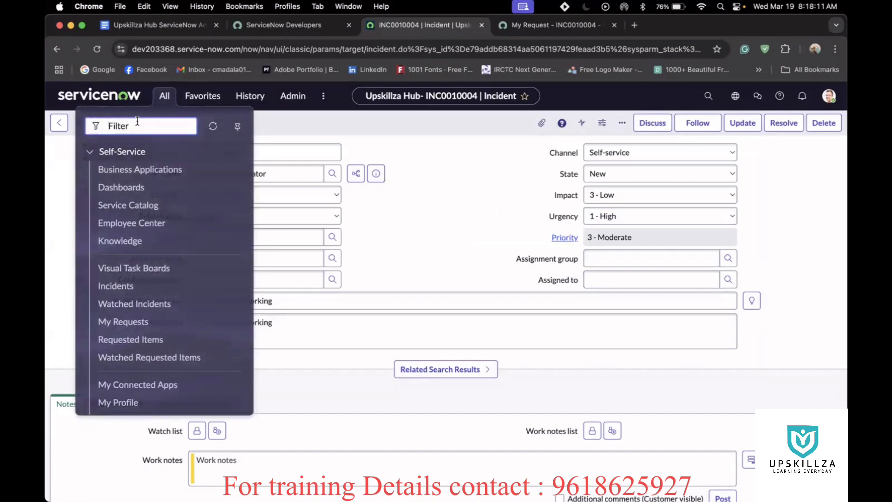
{"action": "type", "text": "plugin"}
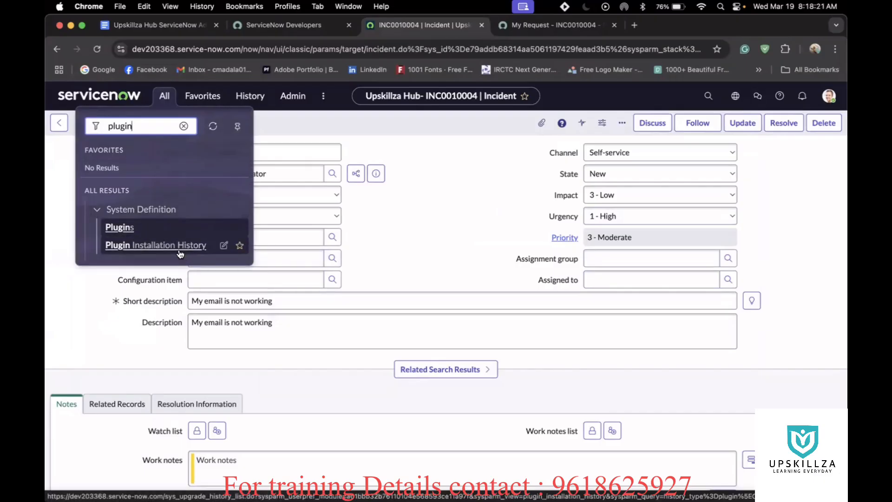
{"action": "left_click", "coordinate": [146, 246]}
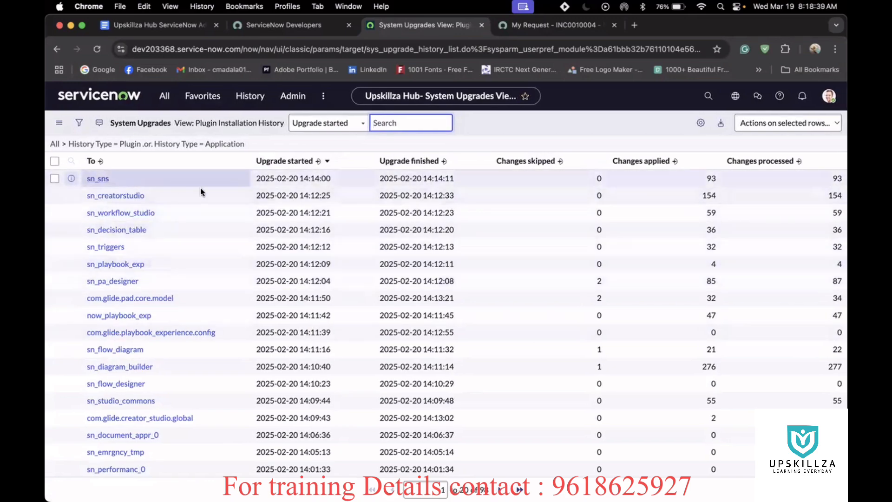
{"action": "left_click", "coordinate": [98, 196], "text": "super"}
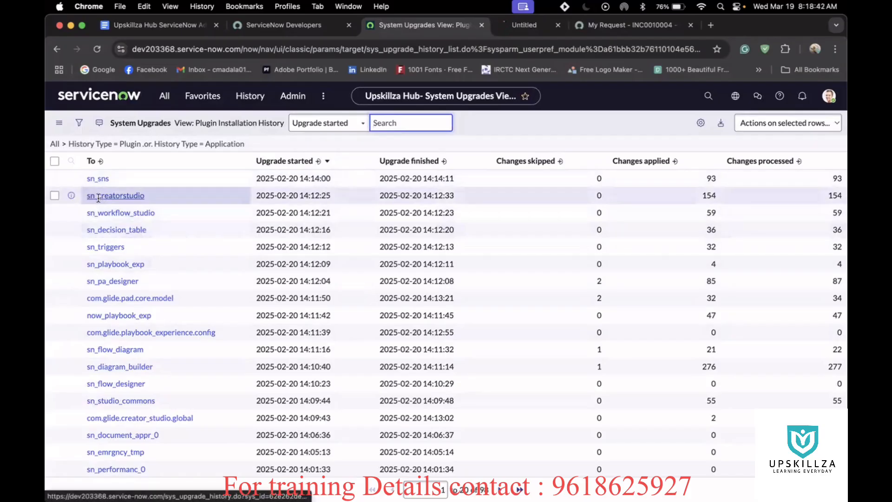
{"action": "left_click", "coordinate": [527, 23]}
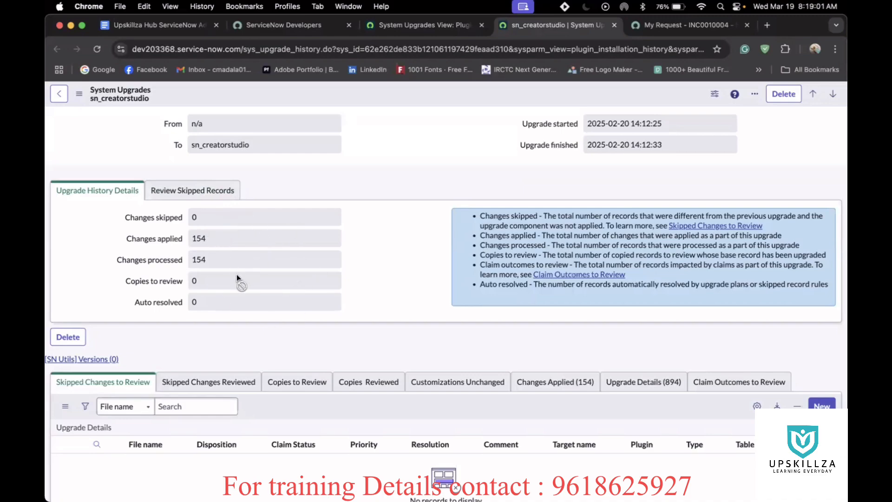
Examine the sn_creatorstudio upgrade's history details, skipped-record guidance, applied changes and upgrade details, and close its tab
{"action": "left_click", "coordinate": [187, 190]}
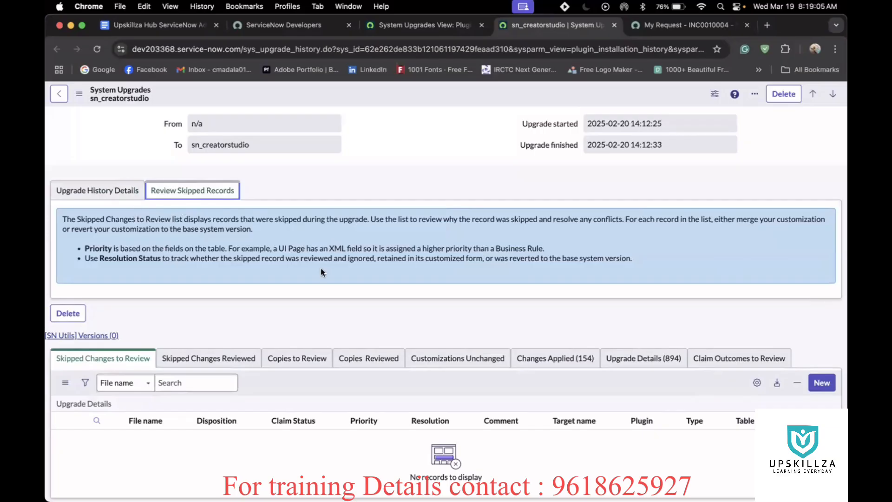
{"action": "left_click", "coordinate": [103, 190]}
{"action": "scroll", "coordinate": [427, 325], "scroll_direction": "down", "scroll_amount": 2}
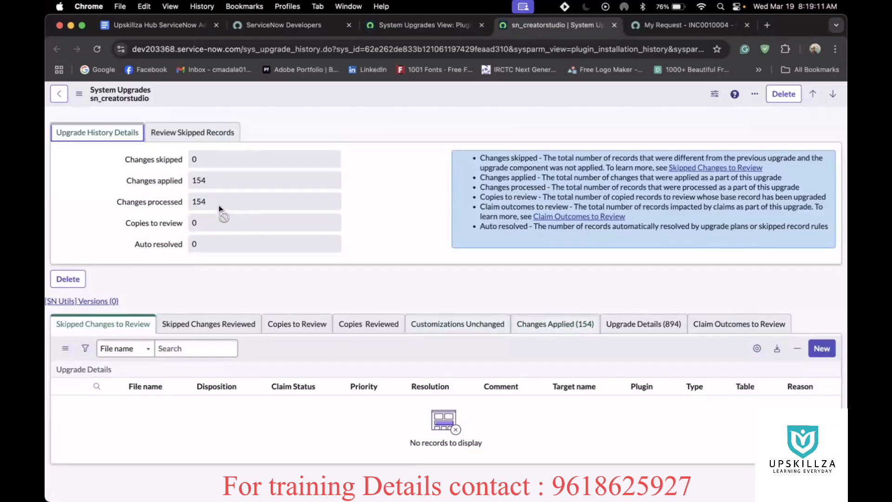
{"action": "left_click", "coordinate": [573, 325]}
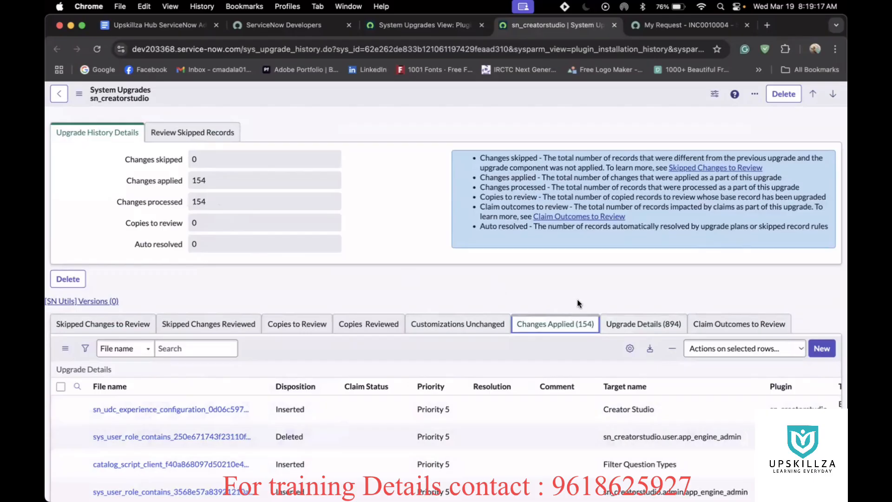
{"action": "left_click", "coordinate": [637, 325]}
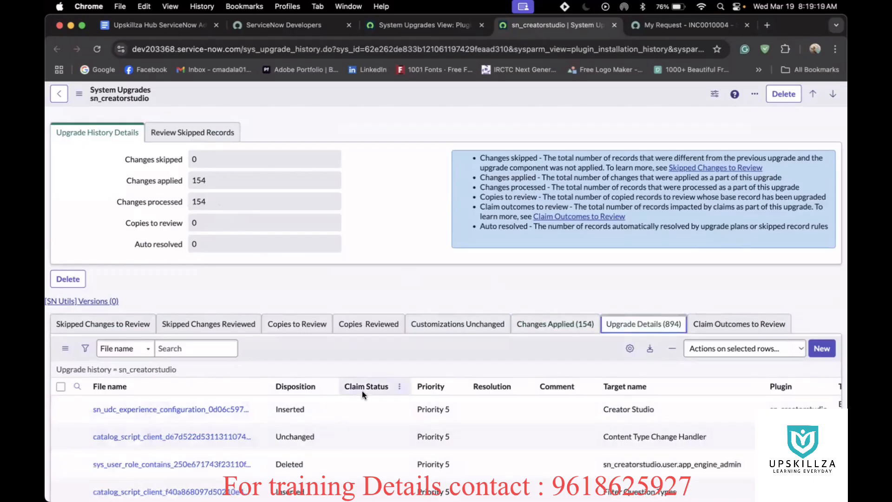
{"action": "scroll", "coordinate": [361, 392], "scroll_direction": "down", "scroll_amount": 4}
{"action": "scroll", "coordinate": [362, 392], "scroll_direction": "up", "scroll_amount": 1}
{"action": "scroll", "coordinate": [339, 268], "scroll_direction": "up", "scroll_amount": 4}
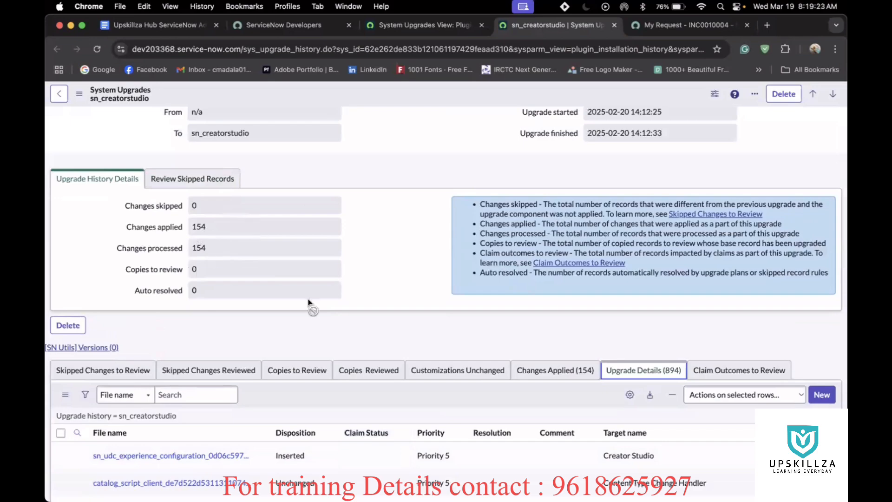
{"action": "scroll", "coordinate": [422, 311], "scroll_direction": "down", "scroll_amount": 4}
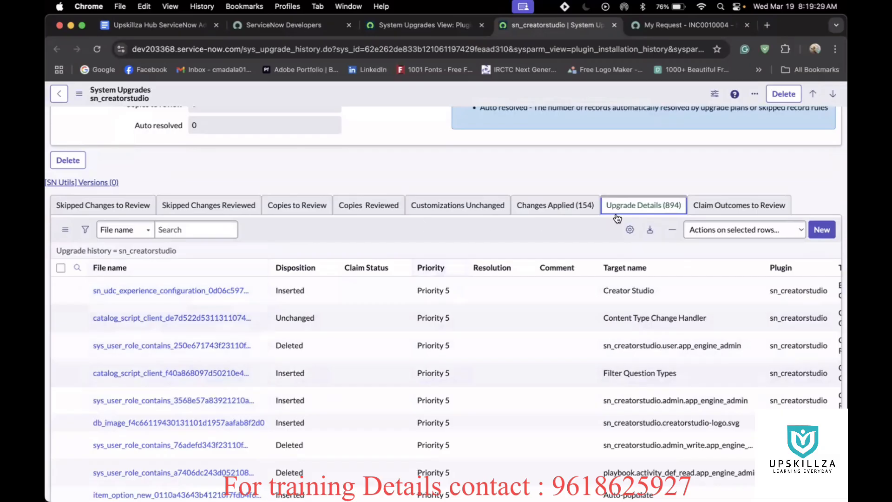
{"action": "left_click", "coordinate": [520, 203]}
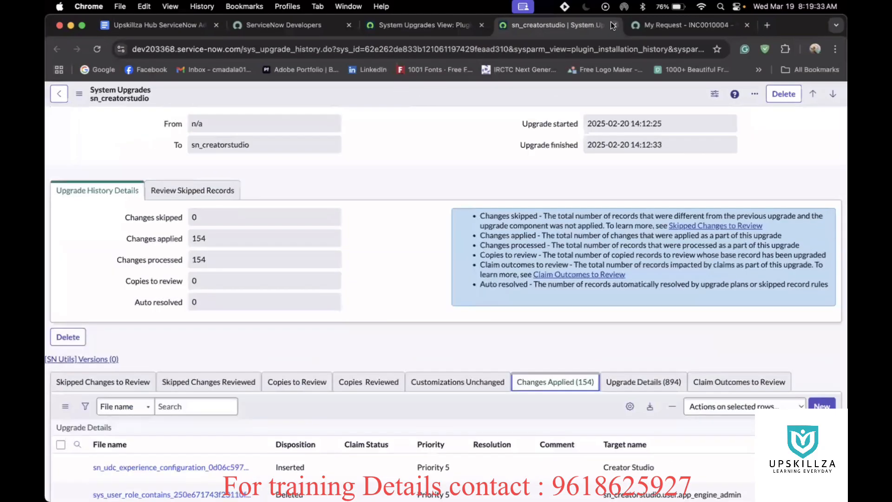
{"action": "left_click", "coordinate": [613, 25]}
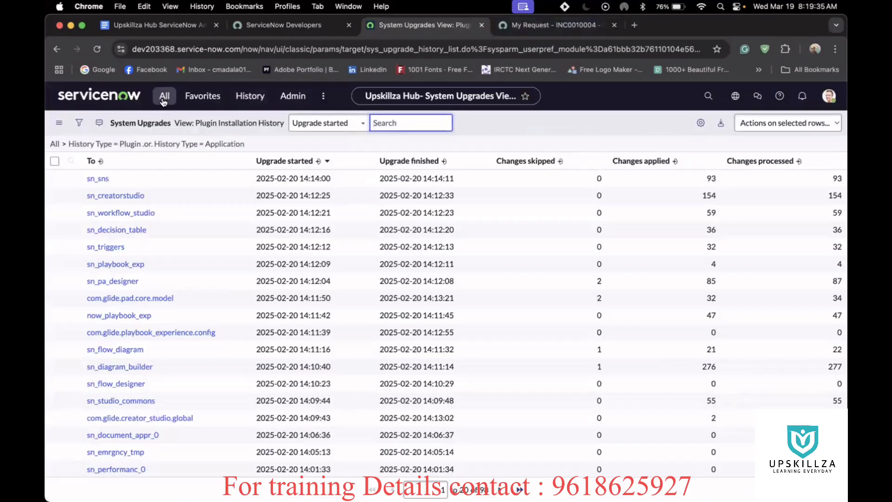
Open the Plugins module under System Definition and browse the store applications available for the instance
{"action": "left_click", "coordinate": [163, 102]}
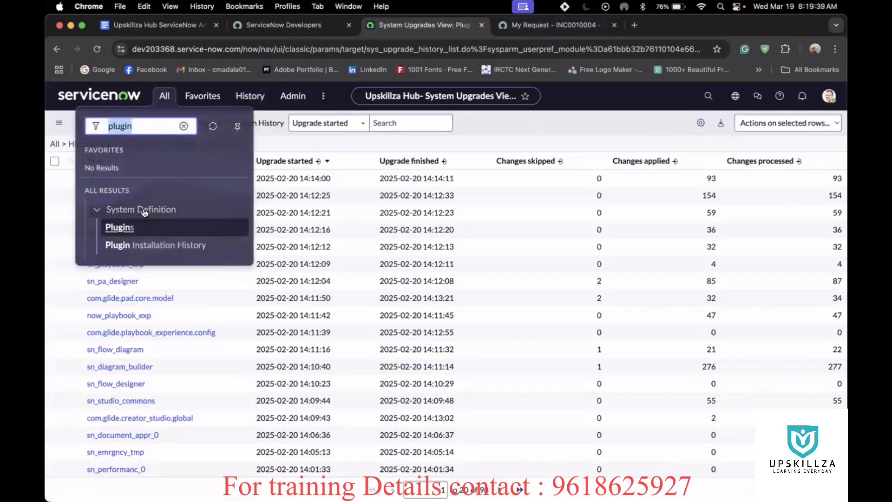
{"action": "left_click", "coordinate": [119, 228]}
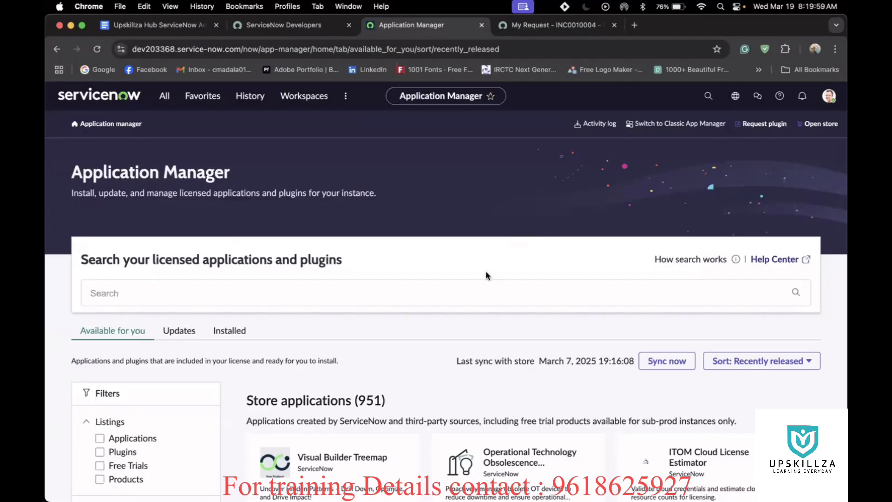
{"action": "scroll", "coordinate": [412, 255], "scroll_direction": "down", "scroll_amount": 3}
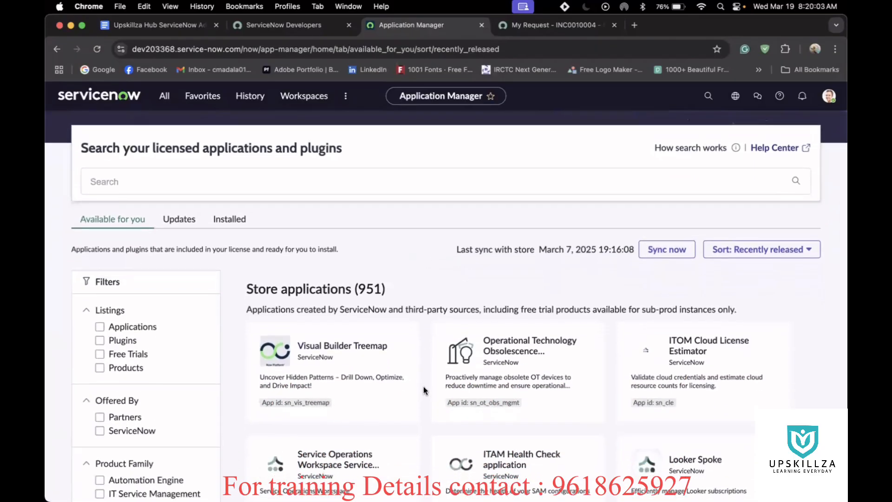
{"action": "scroll", "coordinate": [423, 389], "scroll_direction": "down", "scroll_amount": 4}
{"action": "scroll", "coordinate": [423, 389], "scroll_direction": "up", "scroll_amount": 3}
{"action": "scroll", "coordinate": [423, 390], "scroll_direction": "up", "scroll_amount": 1}
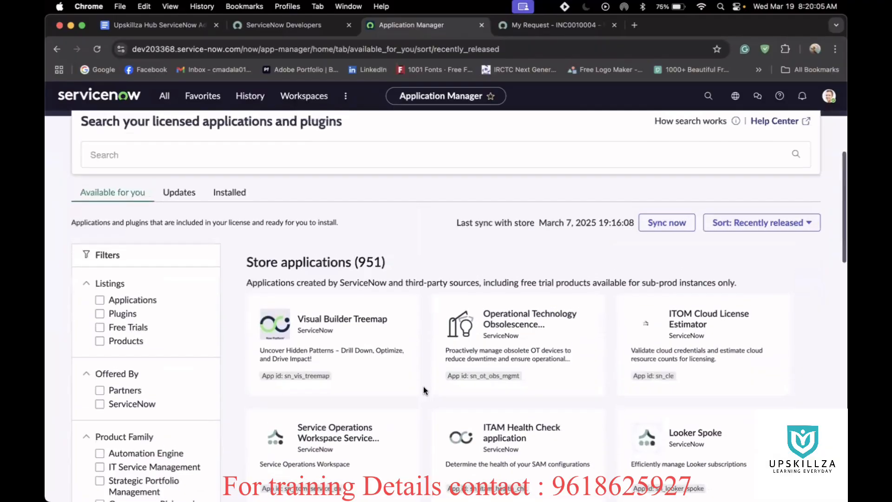
{"action": "scroll", "coordinate": [423, 389], "scroll_direction": "down", "scroll_amount": 10}
{"action": "scroll", "coordinate": [423, 388], "scroll_direction": "up", "scroll_amount": 12}
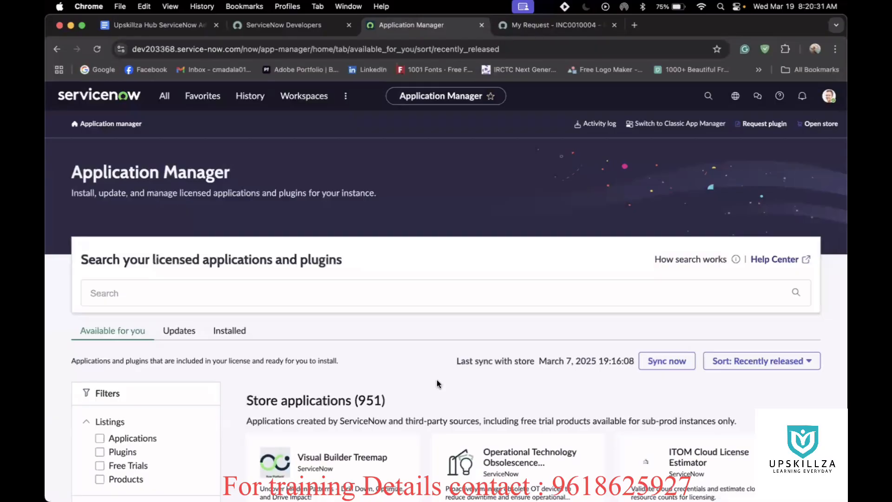
Search the licensed applications and plugins for "csm" and look through the matching store applications and family plugins
{"action": "left_click", "coordinate": [453, 296]}
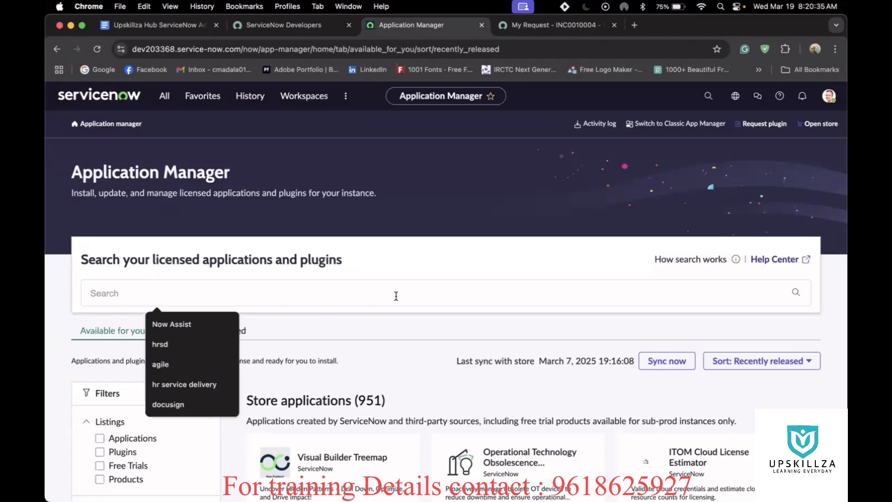
{"action": "type", "text": "csm"}
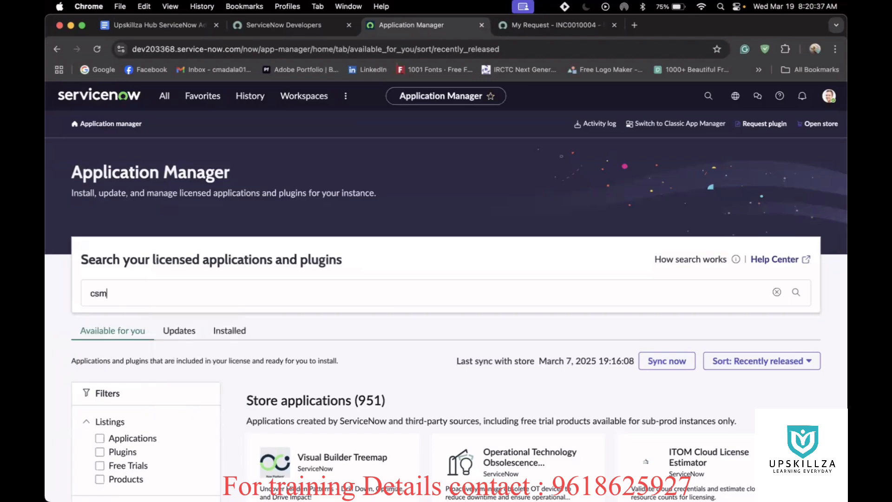
{"action": "key", "text": "Return"}
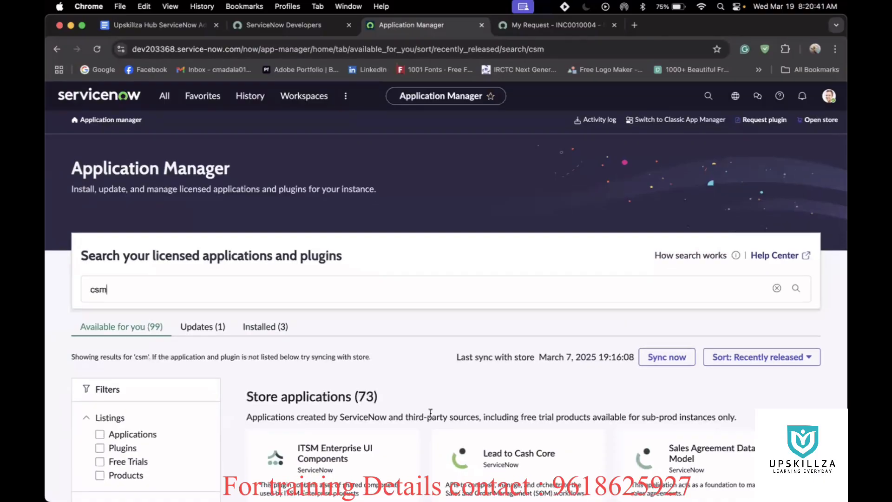
{"action": "scroll", "coordinate": [434, 406], "scroll_direction": "down", "scroll_amount": 10}
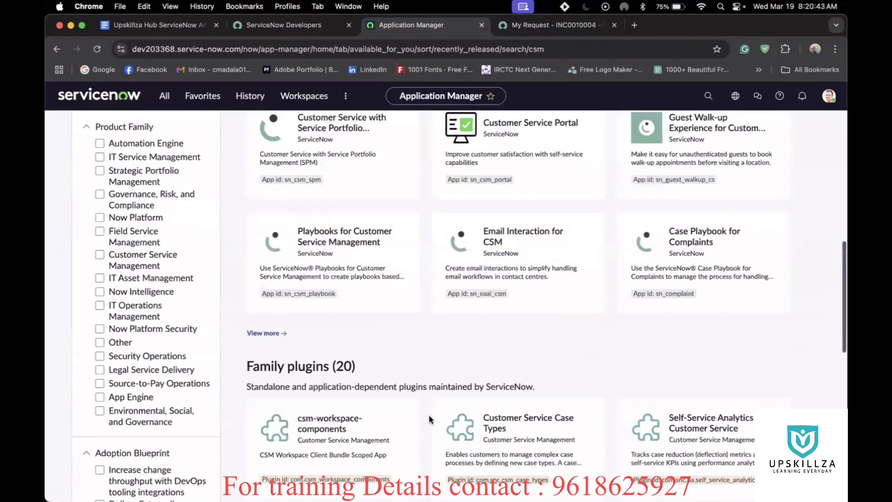
{"action": "scroll", "coordinate": [416, 346], "scroll_direction": "up", "scroll_amount": 3}
{"action": "scroll", "coordinate": [416, 346], "scroll_direction": "up", "scroll_amount": 5}
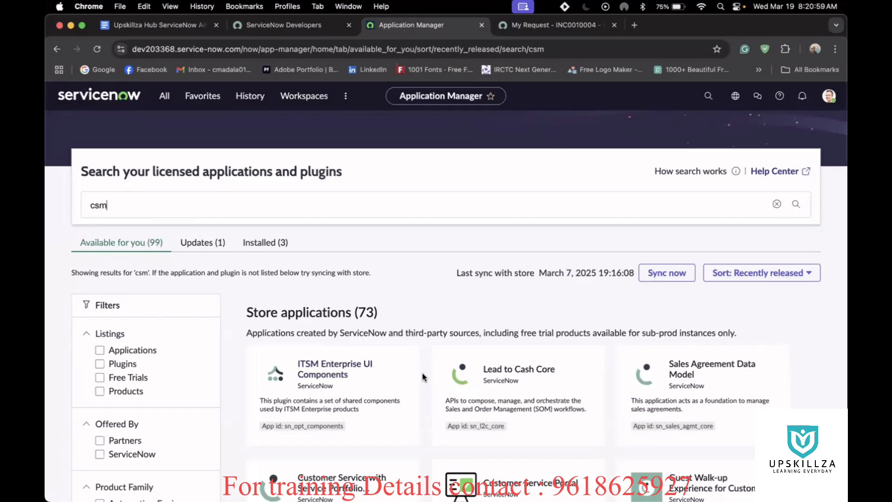
Look through the store applications, family plugins and ServiceNow products that match the "csm" search
{"action": "scroll", "coordinate": [423, 376], "scroll_direction": "down", "scroll_amount": 3}
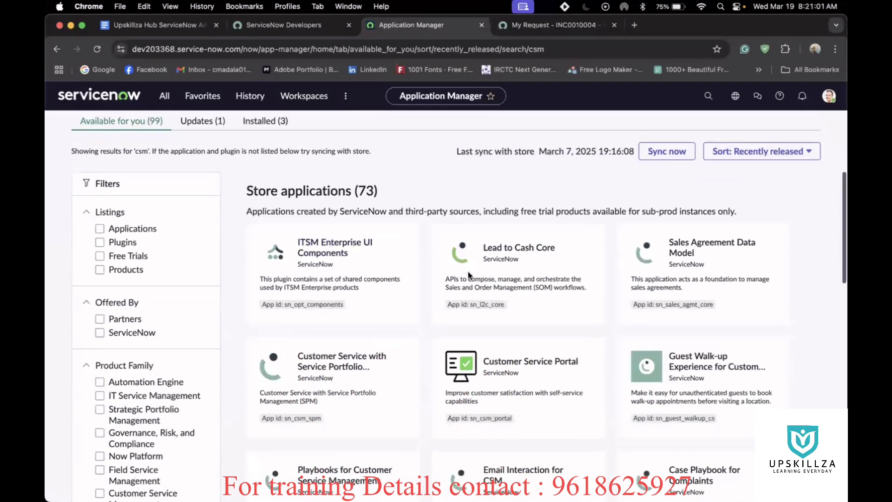
{"action": "scroll", "coordinate": [434, 414], "scroll_direction": "down", "scroll_amount": 4}
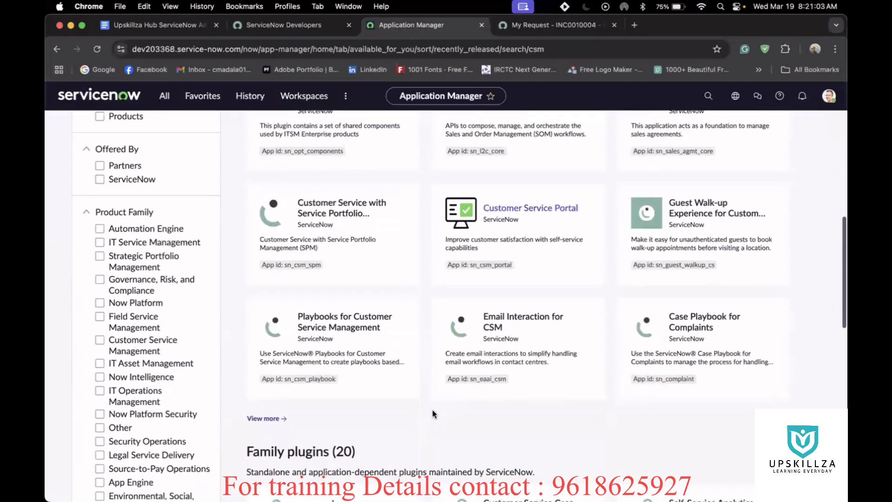
{"action": "scroll", "coordinate": [432, 413], "scroll_direction": "down", "scroll_amount": 5}
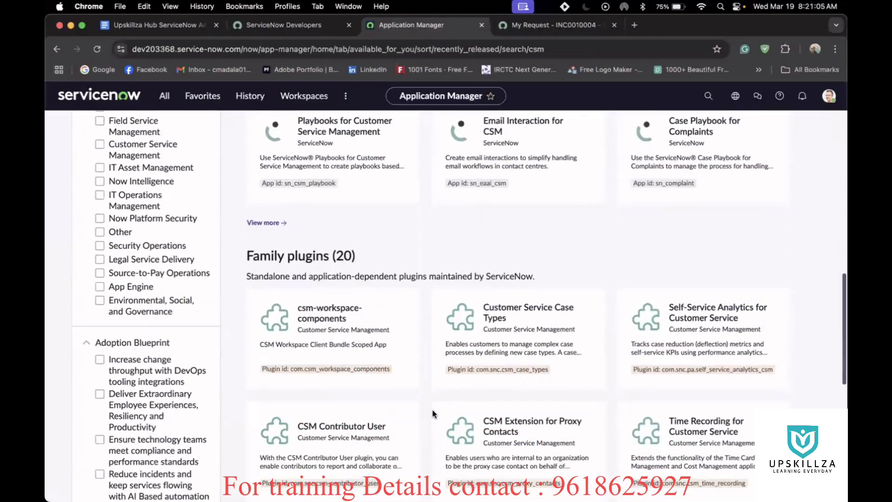
{"action": "scroll", "coordinate": [434, 414], "scroll_direction": "up", "scroll_amount": 1}
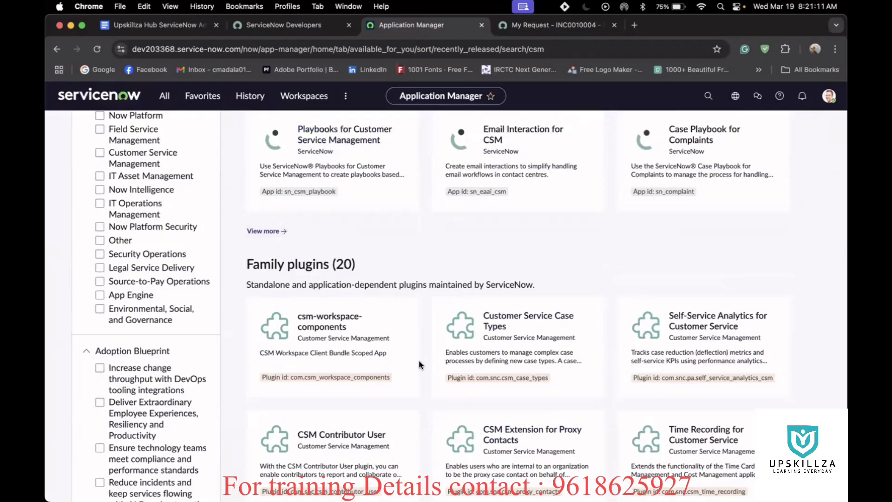
{"action": "scroll", "coordinate": [419, 365], "scroll_direction": "down", "scroll_amount": 4}
{"action": "scroll", "coordinate": [420, 365], "scroll_direction": "down", "scroll_amount": 4}
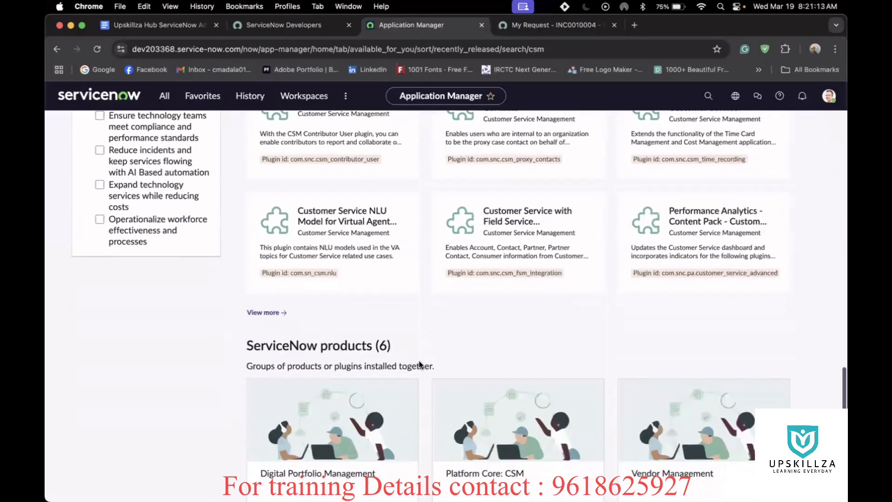
{"action": "scroll", "coordinate": [420, 364], "scroll_direction": "down", "scroll_amount": 3}
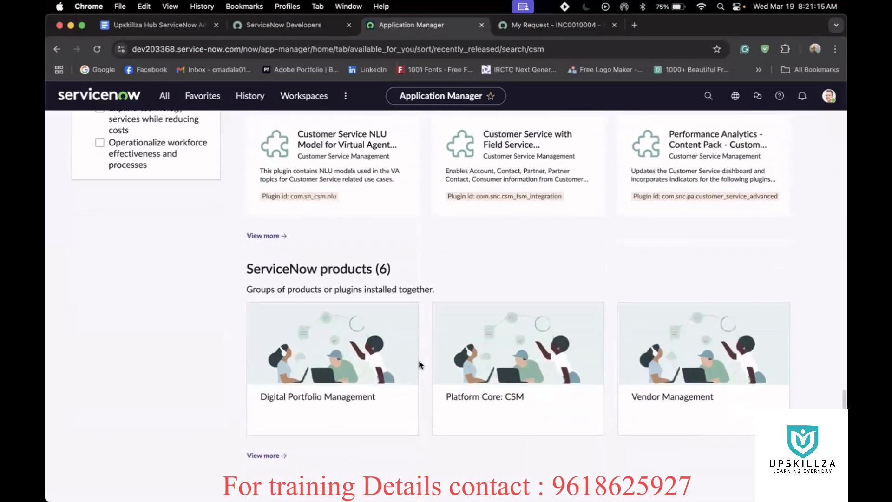
{"action": "scroll", "coordinate": [422, 297], "scroll_direction": "up", "scroll_amount": 5}
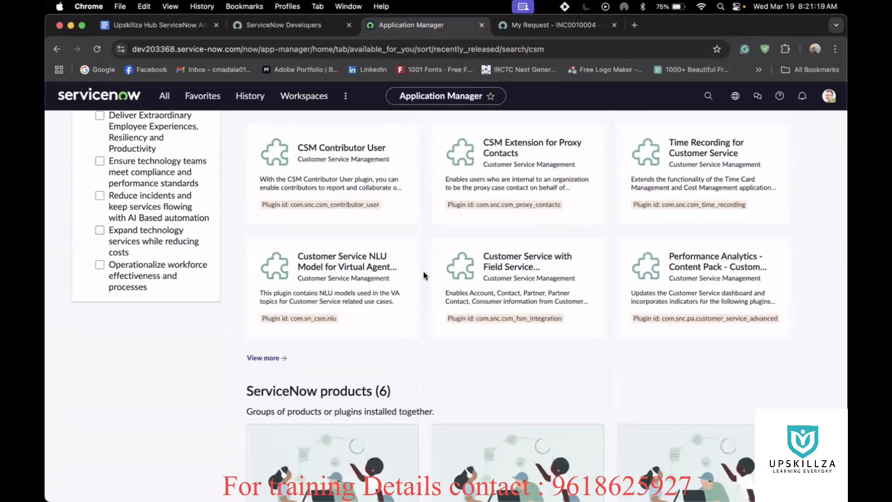
{"action": "scroll", "coordinate": [424, 276], "scroll_direction": "up", "scroll_amount": 5}
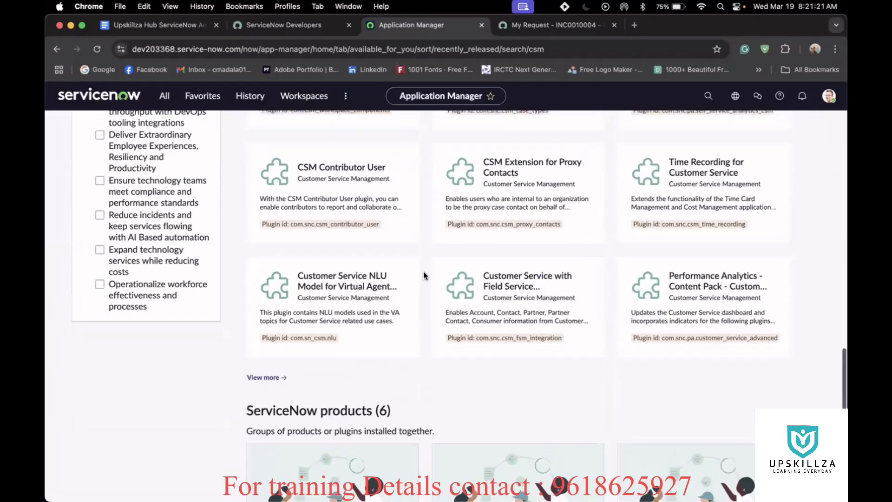
{"action": "scroll", "coordinate": [423, 271], "scroll_direction": "up", "scroll_amount": 3}
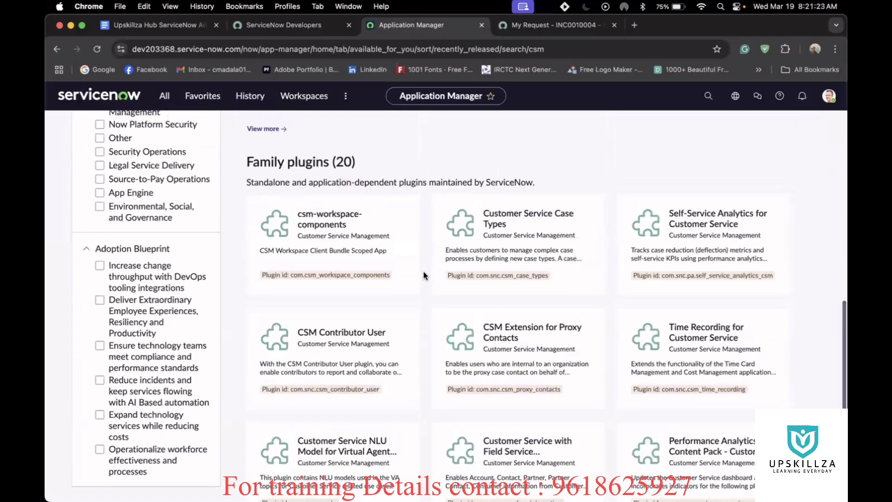
Replace the "csm" search with "customer service" and run it on the licensed applications and plugins
{"action": "scroll", "coordinate": [423, 272], "scroll_direction": "up", "scroll_amount": 15}
{"action": "key", "text": "BackSpace"}
{"action": "key", "text": "BackSpace"}
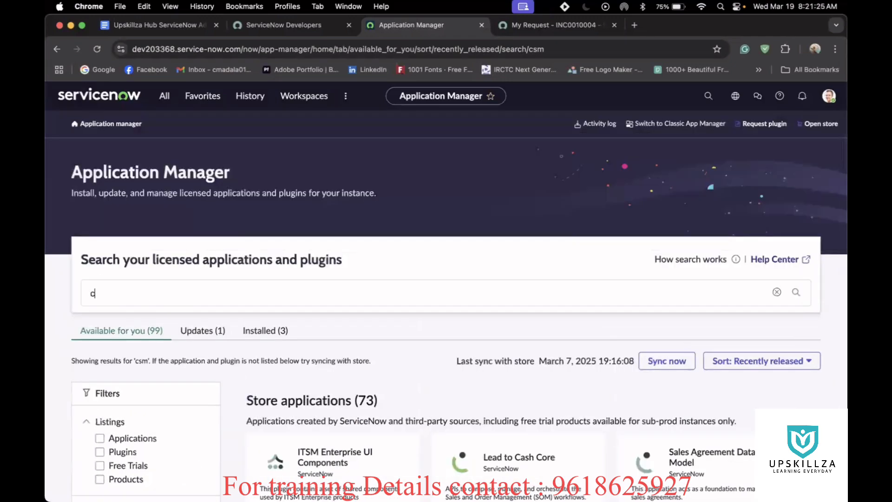
{"action": "type", "text": "ustomer service"}
{"action": "key", "text": "Return"}
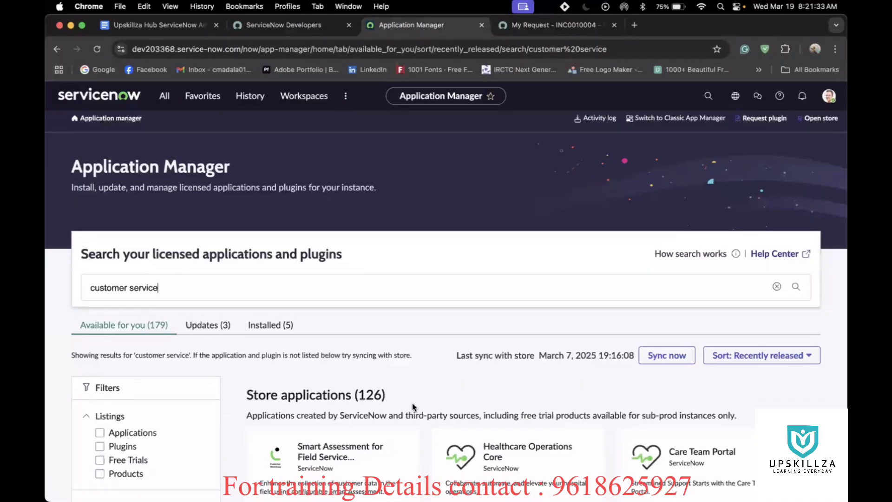
Browse the family plugins and ServiceNow products matching "customer service" and open the Customer Service Management product
{"action": "scroll", "coordinate": [412, 402], "scroll_direction": "down", "scroll_amount": 10}
{"action": "scroll", "coordinate": [412, 403], "scroll_direction": "down", "scroll_amount": 5}
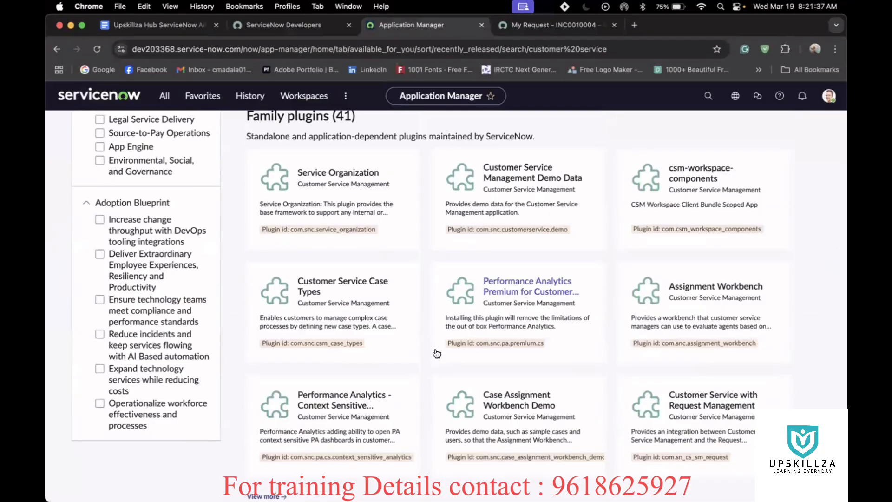
{"action": "scroll", "coordinate": [437, 353], "scroll_direction": "down", "scroll_amount": 4}
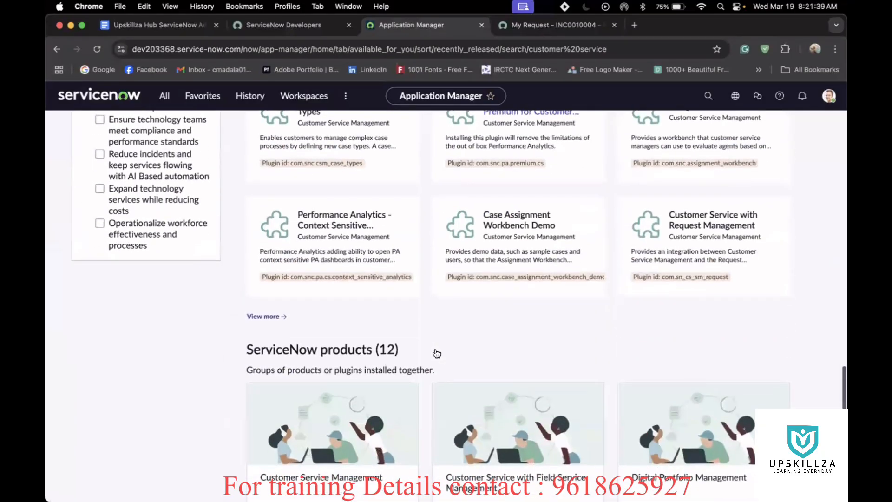
{"action": "scroll", "coordinate": [437, 353], "scroll_direction": "up", "scroll_amount": 5}
{"action": "scroll", "coordinate": [436, 353], "scroll_direction": "down", "scroll_amount": 5}
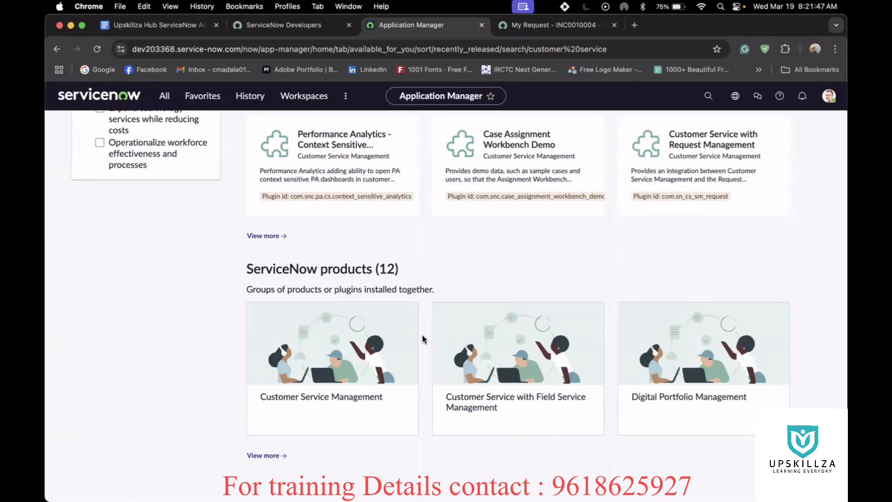
{"action": "scroll", "coordinate": [442, 244], "scroll_direction": "up", "scroll_amount": 1}
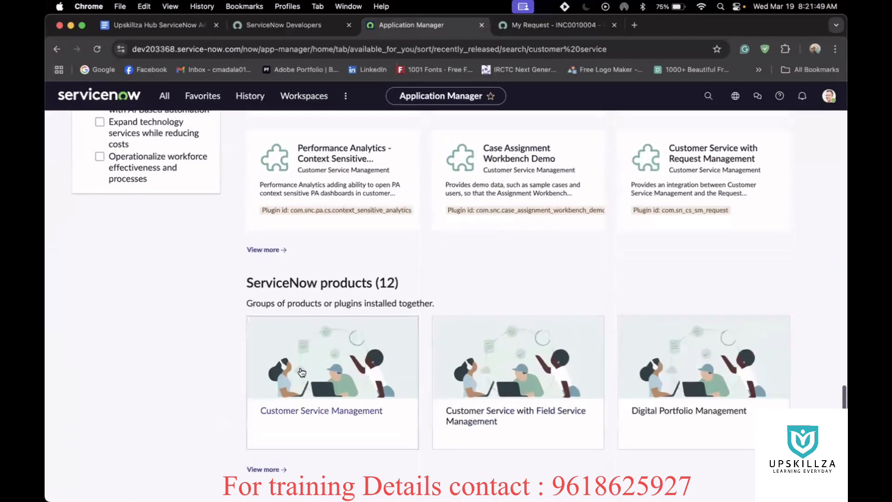
{"action": "scroll", "coordinate": [433, 252], "scroll_direction": "up", "scroll_amount": 2}
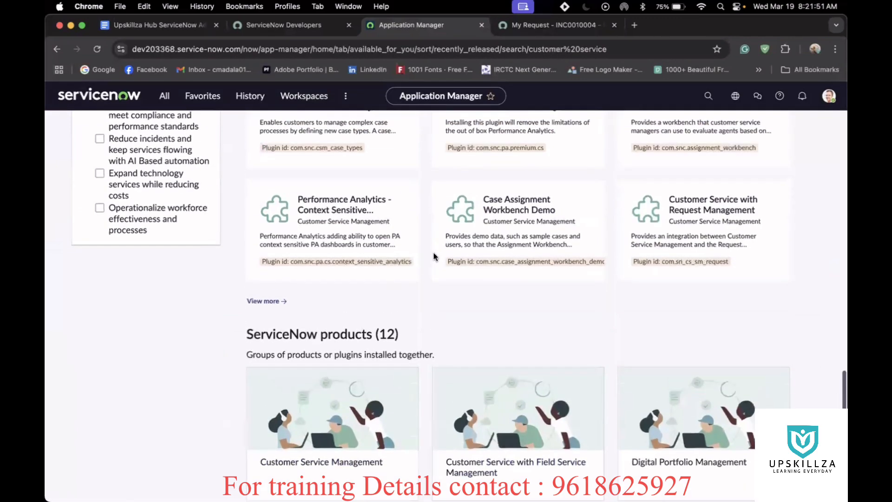
{"action": "scroll", "coordinate": [433, 252], "scroll_direction": "up", "scroll_amount": 5}
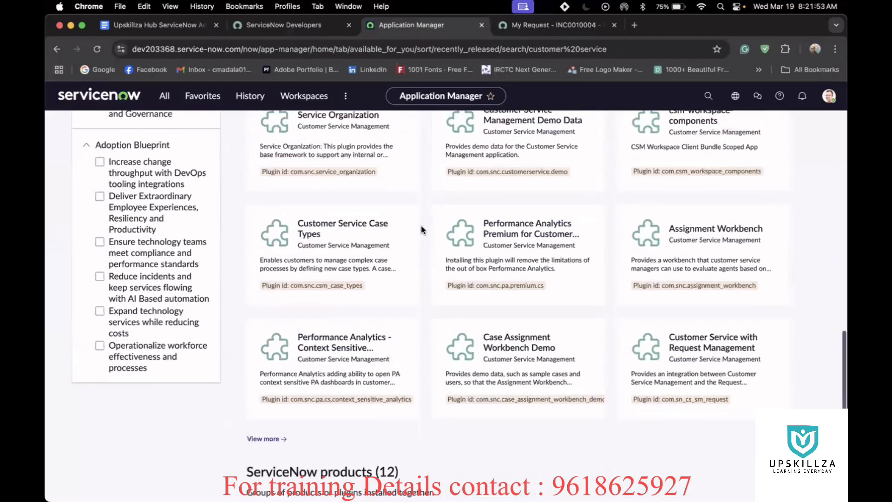
{"action": "scroll", "coordinate": [422, 229], "scroll_direction": "up", "scroll_amount": 3}
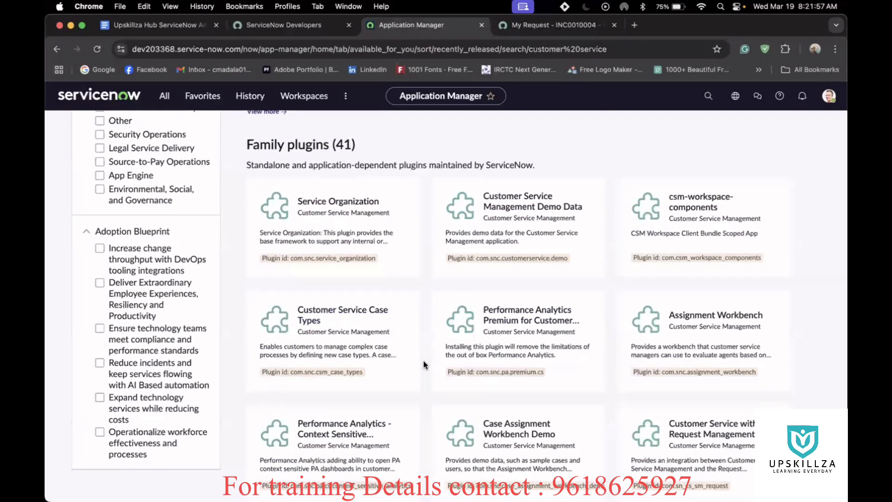
{"action": "scroll", "coordinate": [423, 364], "scroll_direction": "down", "scroll_amount": 10}
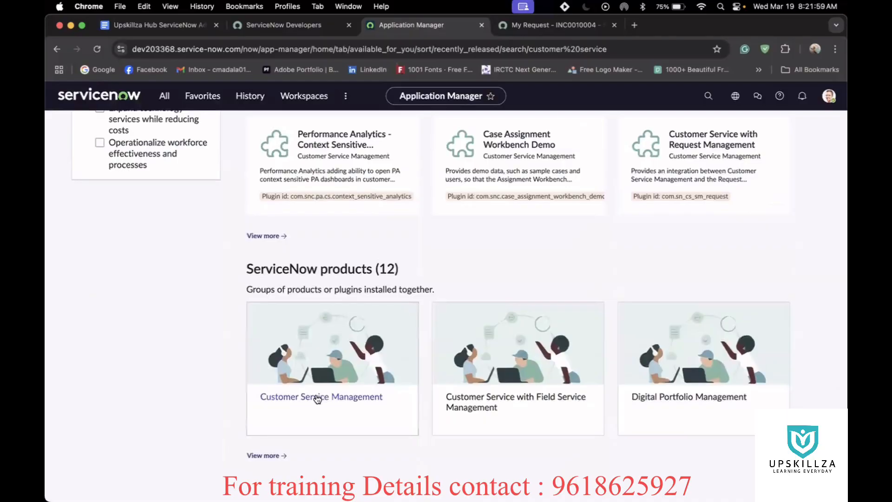
{"action": "left_click", "coordinate": [317, 397]}
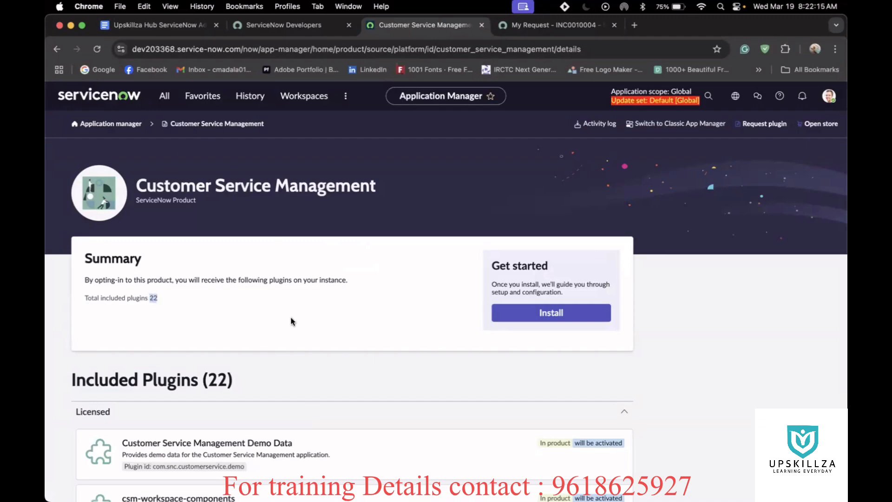
Examine the Customer Service Management product's summary and its list of included licensed plugins with their descriptions and plugin IDs
{"action": "scroll", "coordinate": [389, 366], "scroll_direction": "down", "scroll_amount": 4}
{"action": "scroll", "coordinate": [389, 365], "scroll_direction": "down", "scroll_amount": 1}
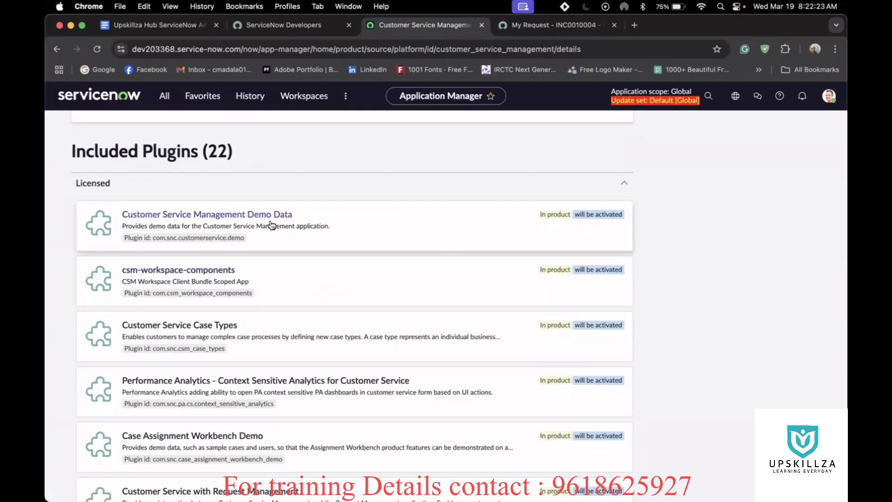
{"action": "scroll", "coordinate": [271, 225], "scroll_direction": "up", "scroll_amount": 5}
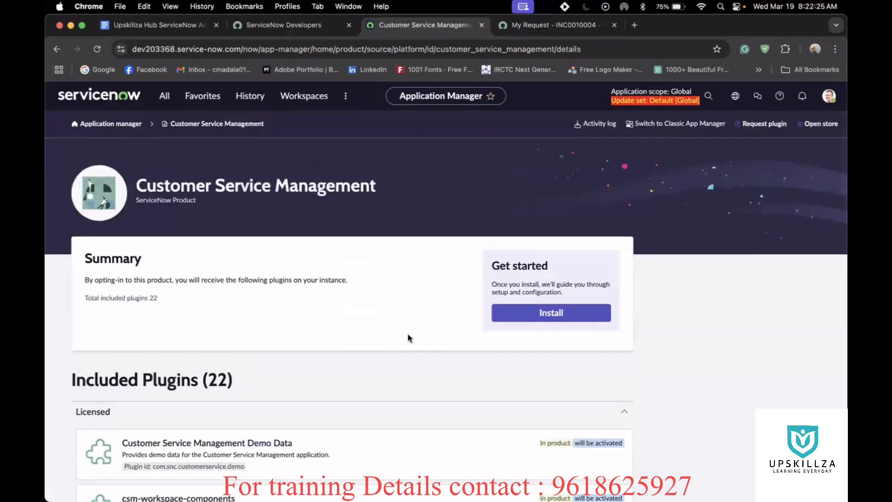
{"action": "scroll", "coordinate": [309, 430], "scroll_direction": "down", "scroll_amount": 5}
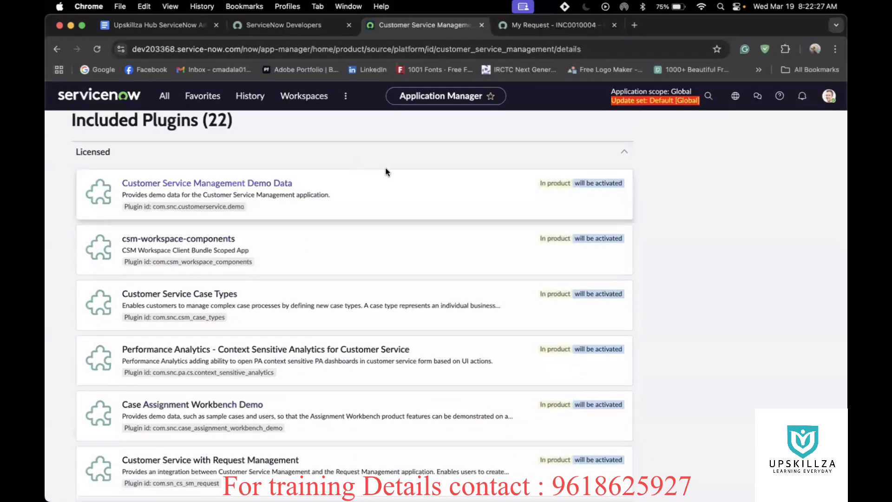
{"action": "scroll", "coordinate": [335, 441], "scroll_direction": "down", "scroll_amount": 3}
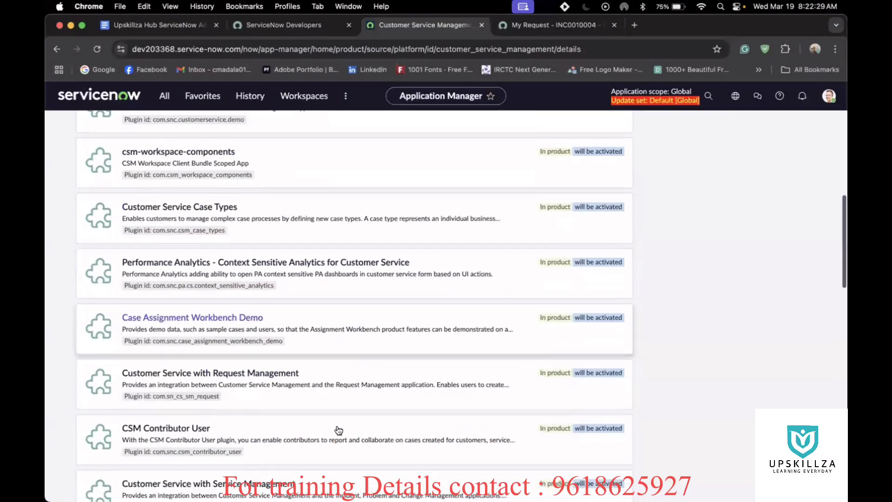
{"action": "scroll", "coordinate": [329, 338], "scroll_direction": "down", "scroll_amount": 5}
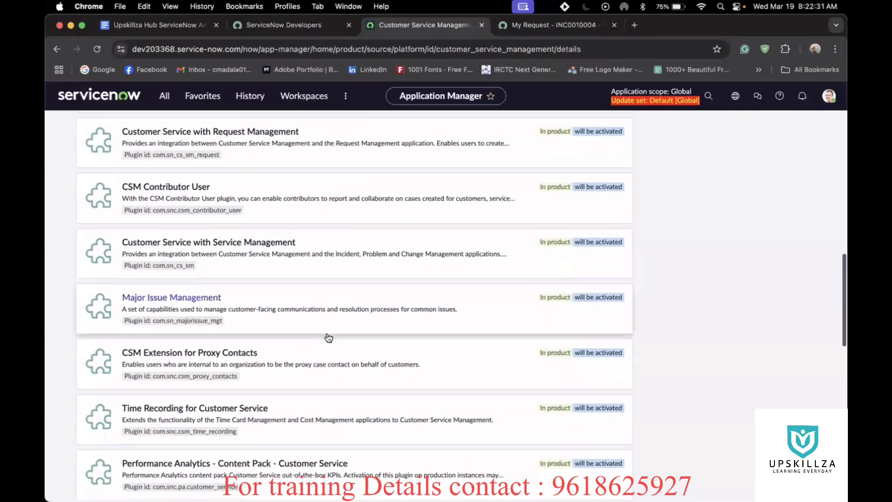
{"action": "scroll", "coordinate": [329, 338], "scroll_direction": "down", "scroll_amount": 3}
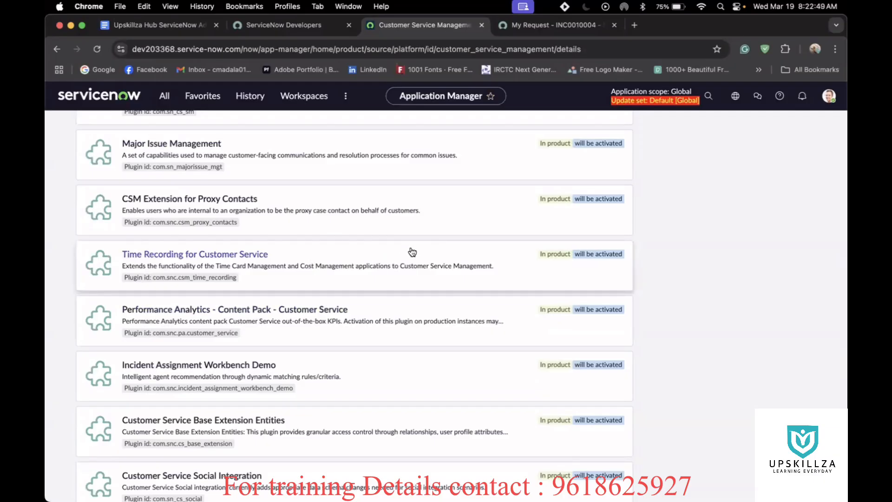
{"action": "scroll", "coordinate": [358, 255], "scroll_direction": "up", "scroll_amount": 12}
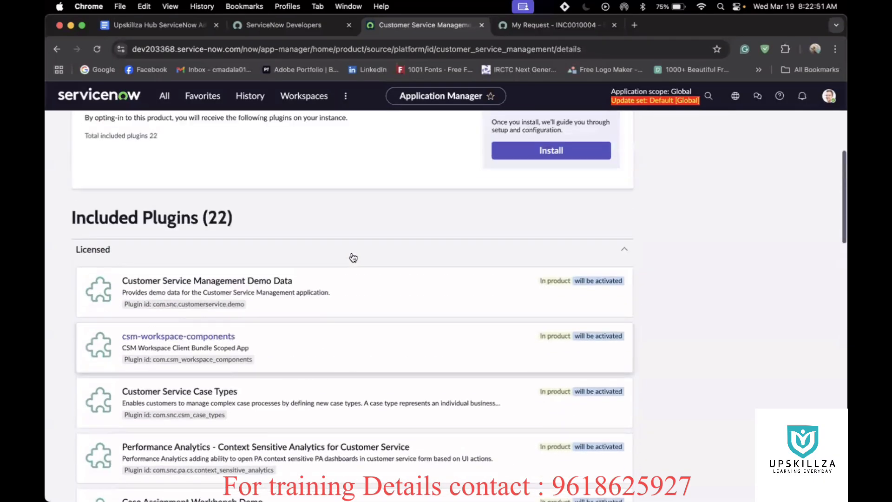
{"action": "scroll", "coordinate": [353, 258], "scroll_direction": "up", "scroll_amount": 1}
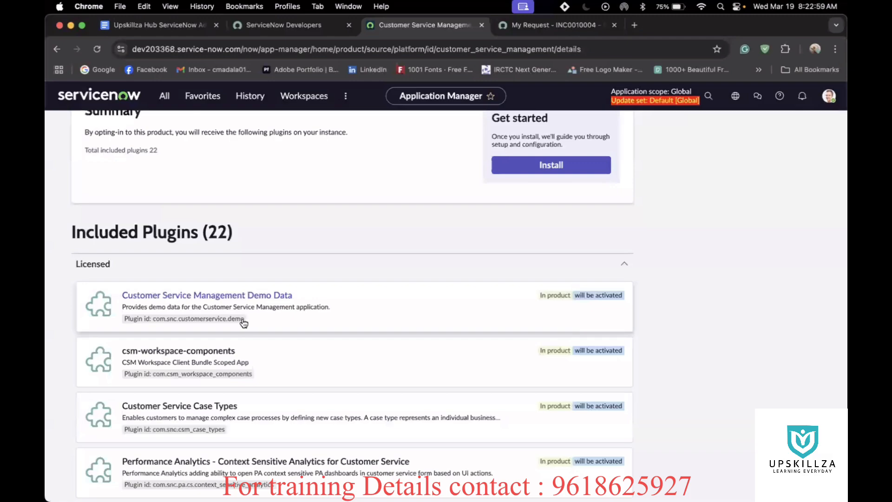
Highlight the Customer Service Management Demo Data plugin's ID, open that plugin's details and return to the product page
{"action": "double_click", "coordinate": [154, 325]}
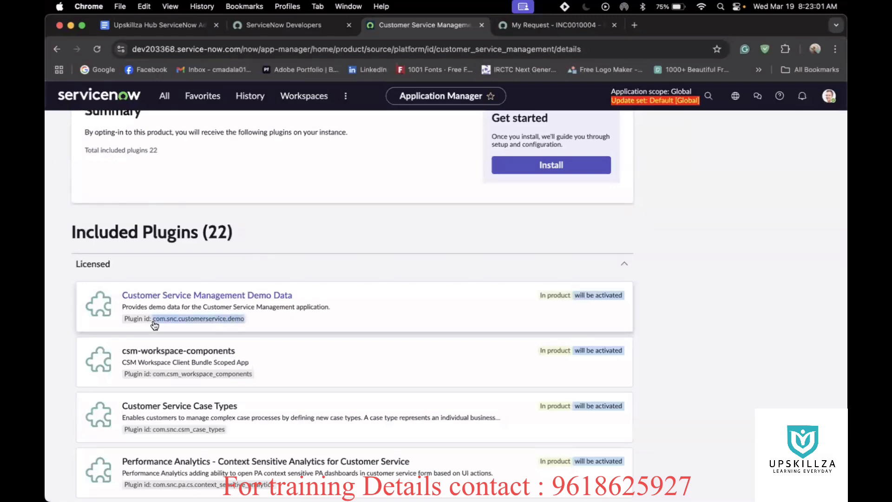
{"action": "left_click", "coordinate": [154, 325]}
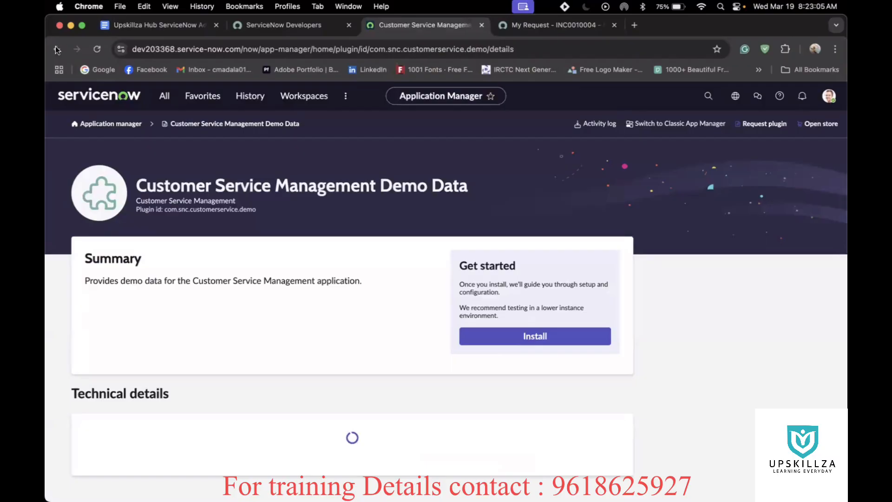
{"action": "left_click", "coordinate": [56, 50]}
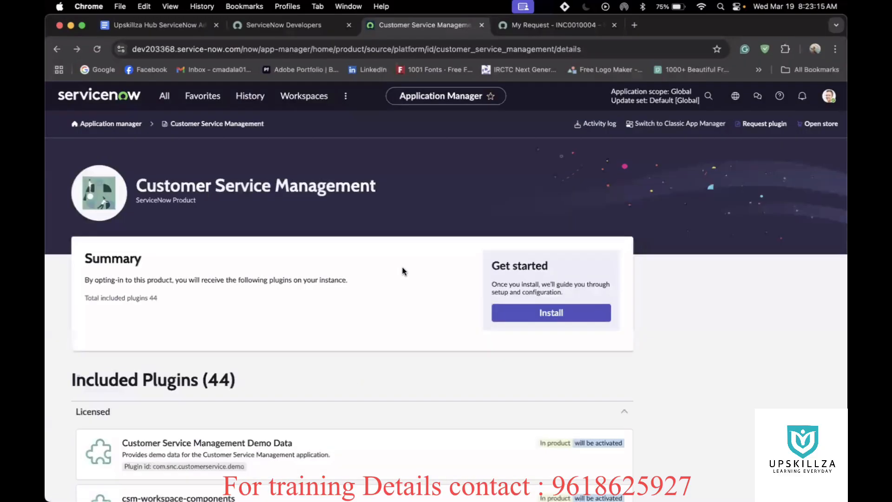
Review the reloaded Customer Service Management page, going over its install section and included plugins again
{"action": "scroll", "coordinate": [342, 426], "scroll_direction": "down", "scroll_amount": 5}
{"action": "scroll", "coordinate": [342, 426], "scroll_direction": "up", "scroll_amount": 4}
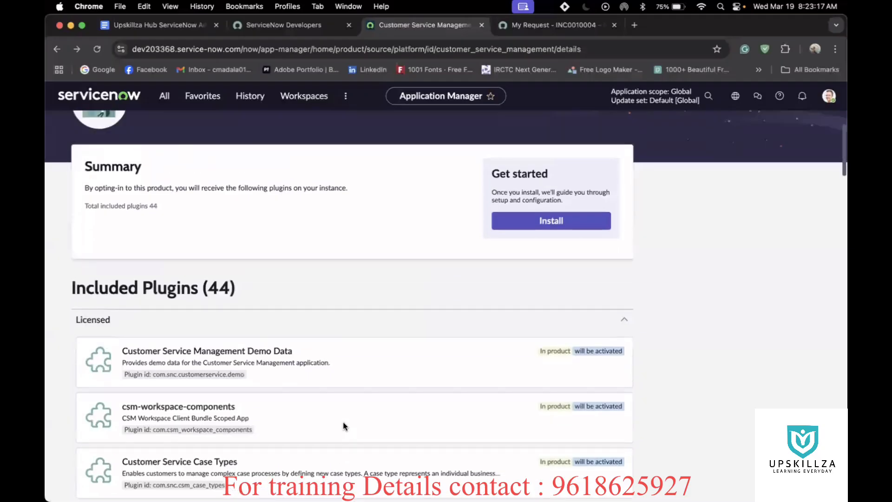
{"action": "scroll", "coordinate": [344, 426], "scroll_direction": "down", "scroll_amount": 1}
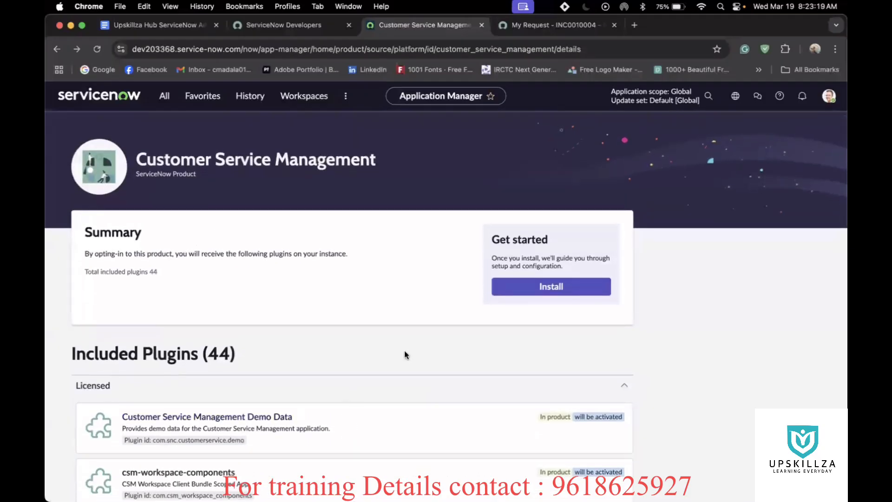
{"action": "scroll", "coordinate": [405, 353], "scroll_direction": "down", "scroll_amount": 4}
{"action": "scroll", "coordinate": [405, 353], "scroll_direction": "up", "scroll_amount": 5}
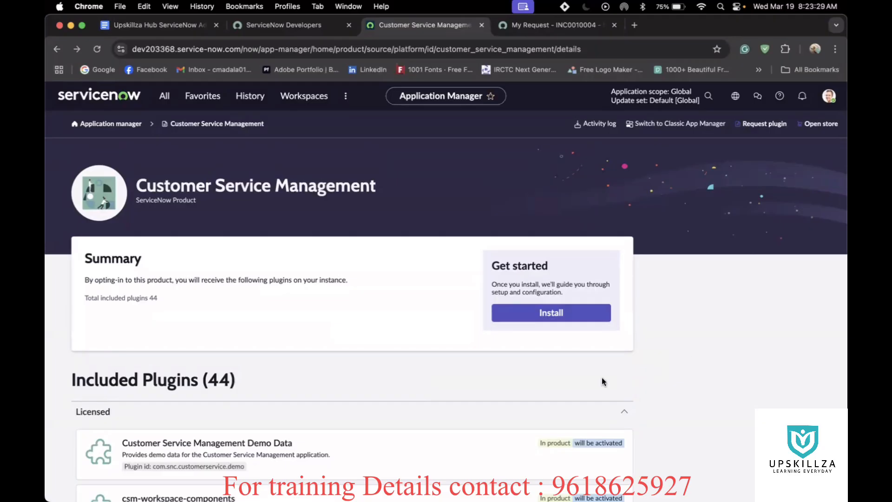
{"action": "scroll", "coordinate": [380, 399], "scroll_direction": "down", "scroll_amount": 3}
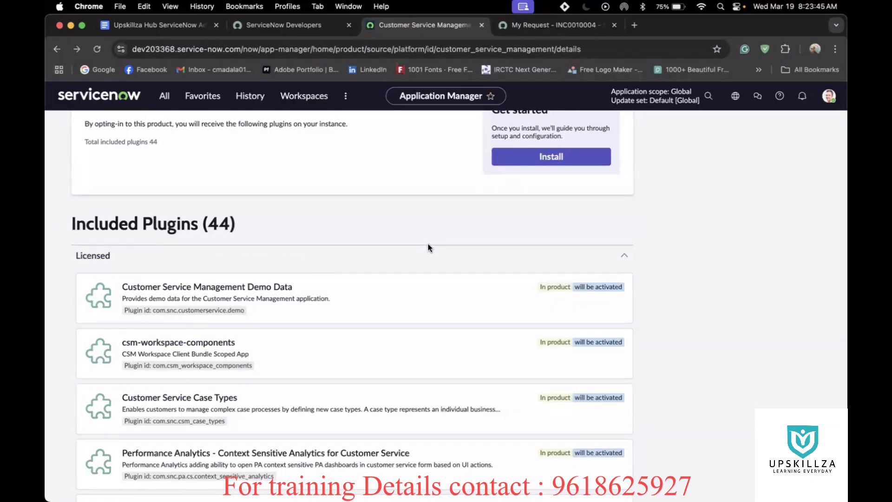
Copy the plugin ID of Customer Service Management Demo Data from the product's included plugins
{"action": "scroll", "coordinate": [428, 244], "scroll_direction": "up", "scroll_amount": 2}
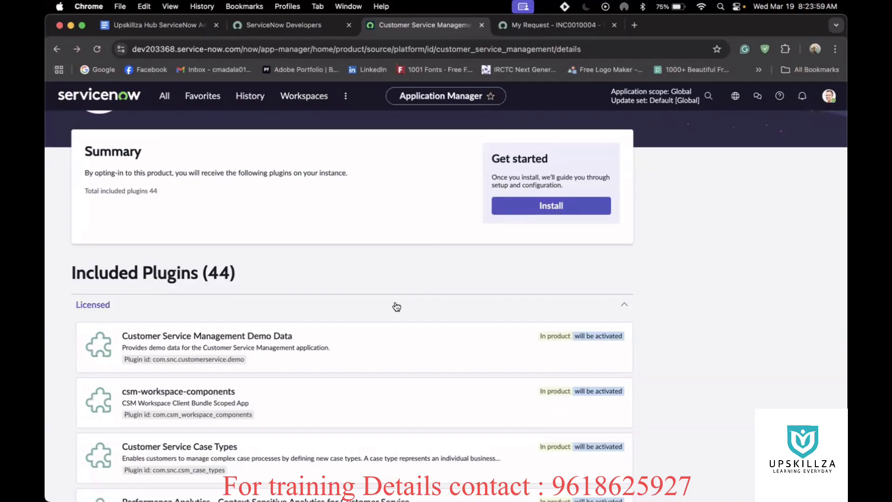
{"action": "scroll", "coordinate": [300, 319], "scroll_direction": "down", "scroll_amount": 2}
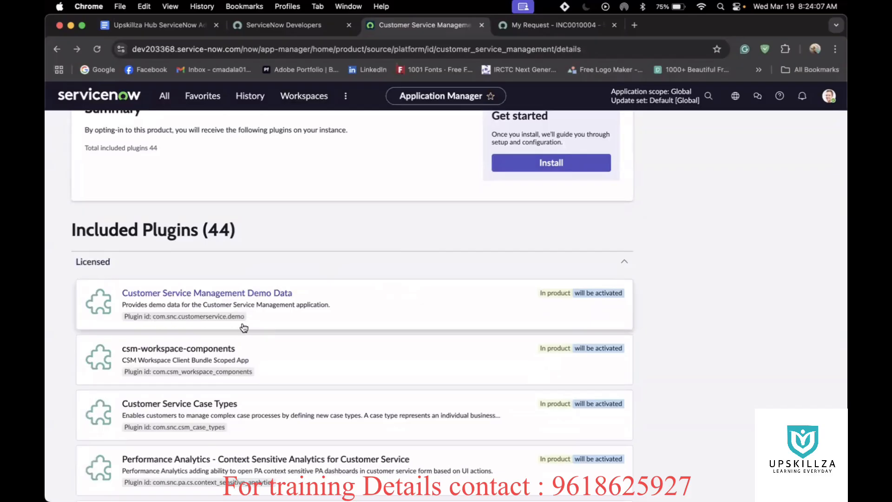
{"action": "left_click_drag", "start_coordinate": [253, 319], "coordinate": [154, 321]}
{"action": "key", "text": "super+c"}
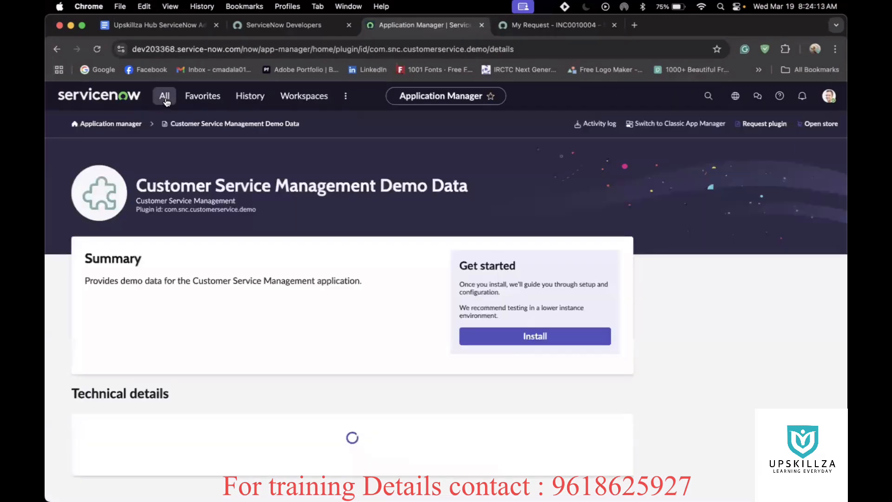
Filter the application navigator by "plu" and open the Plugins module under System Definition
{"action": "left_click", "coordinate": [164, 96]}
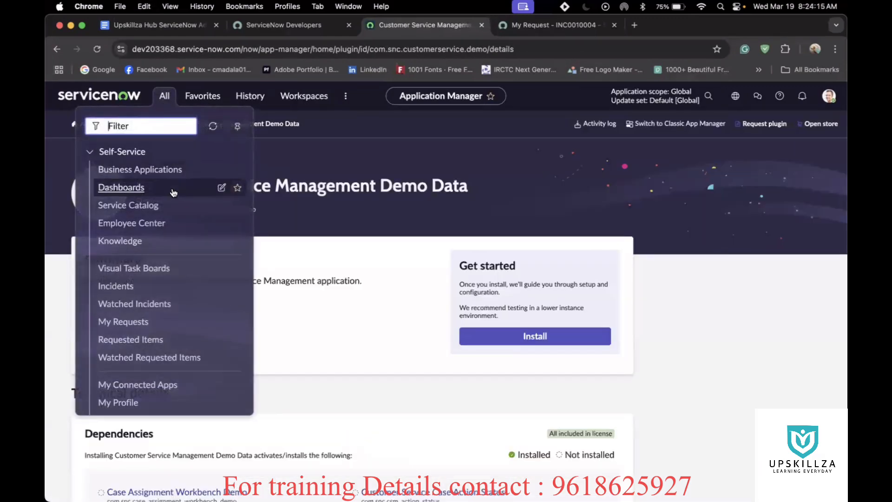
{"action": "type", "text": "pluin"}
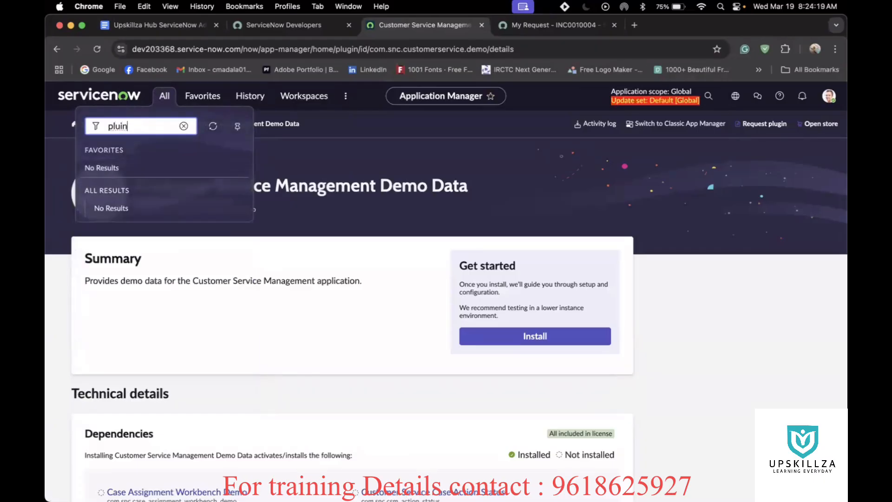
{"action": "key", "text": "BackSpace"}
{"action": "key", "text": "BackSpace"}
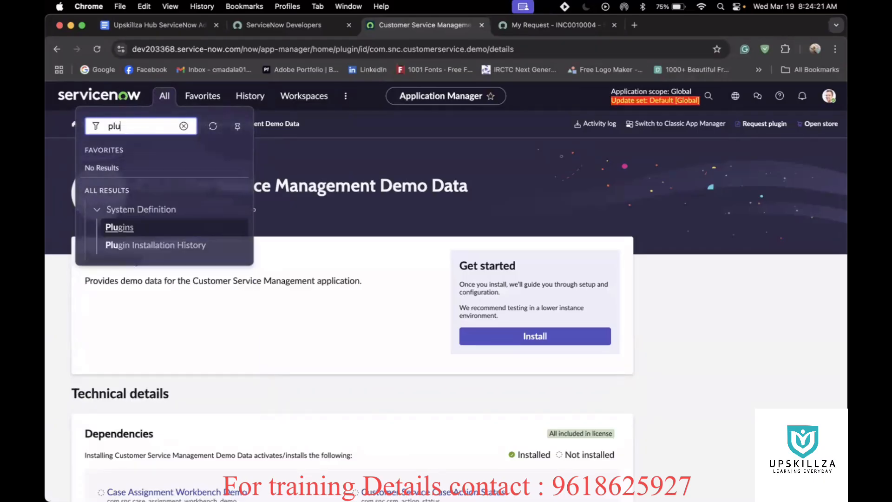
{"action": "left_click", "coordinate": [124, 227]}
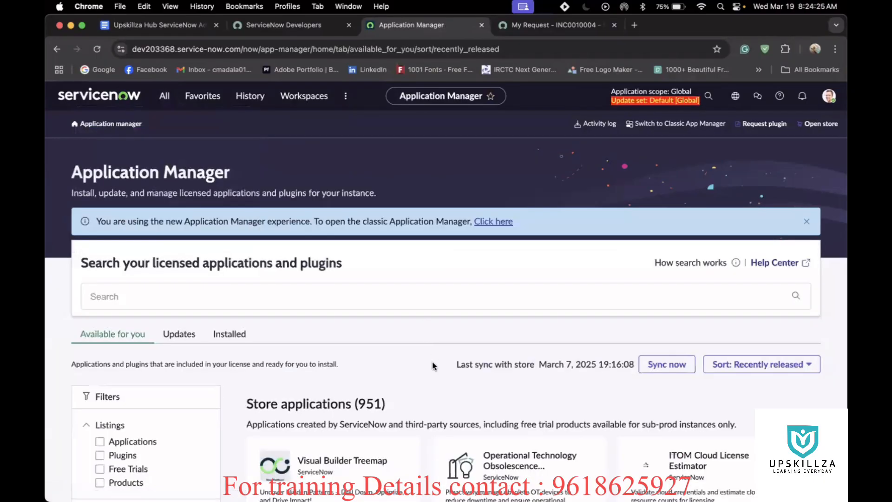
Search the licensed applications and plugins for com.snc.customerservice.demo and review the matching results
{"action": "left_click", "coordinate": [354, 293]}
{"action": "key", "text": "super+v"}
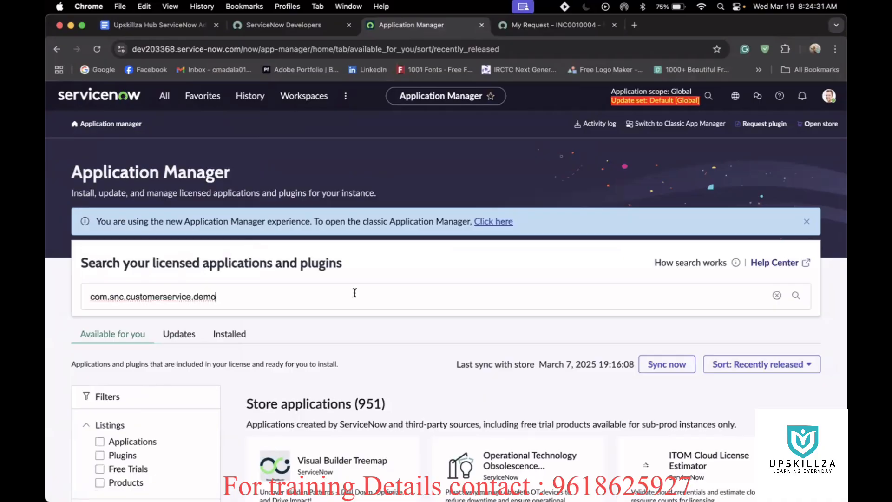
{"action": "key", "text": "Return"}
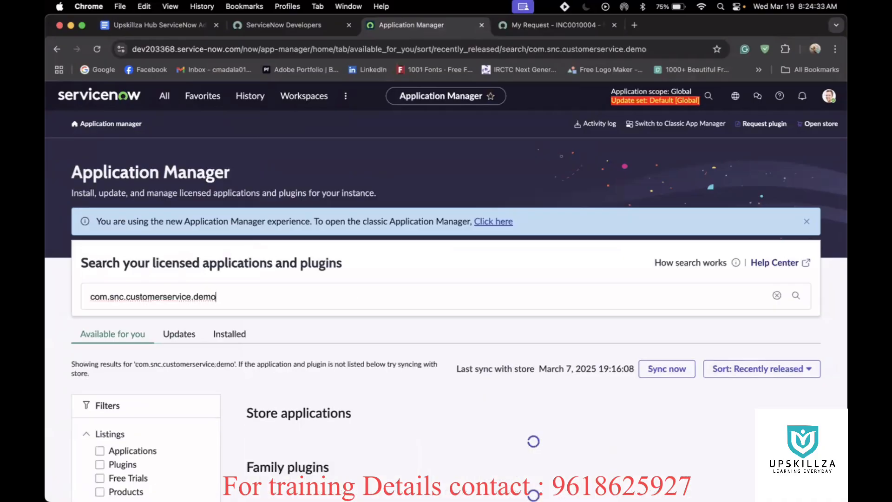
{"action": "scroll", "coordinate": [448, 386], "scroll_direction": "down", "scroll_amount": 5}
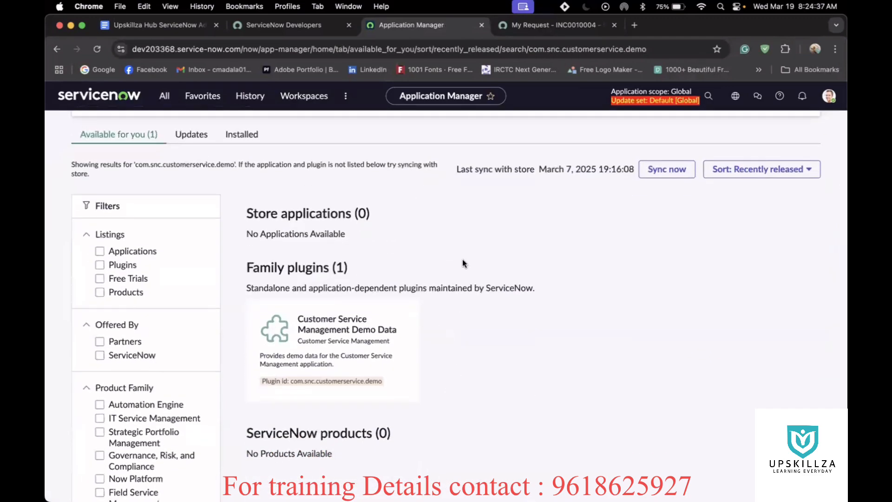
{"action": "scroll", "coordinate": [462, 260], "scroll_direction": "up", "scroll_amount": 1}
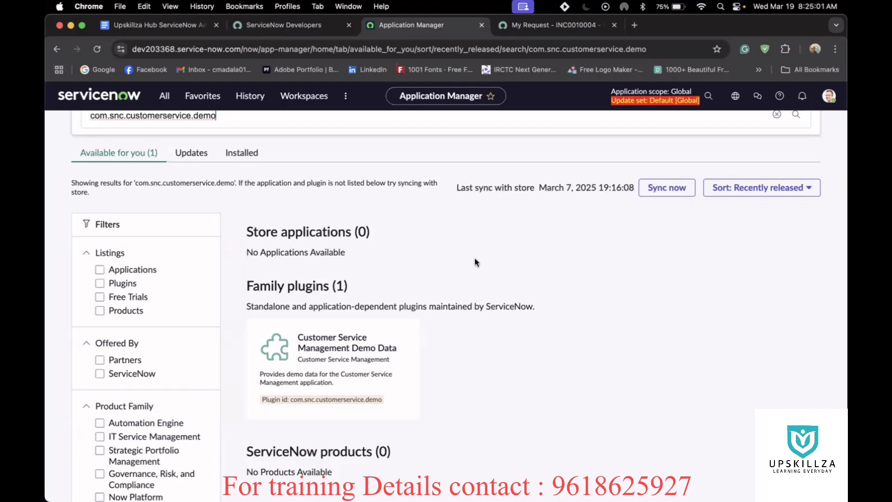
{"action": "scroll", "coordinate": [244, 189], "scroll_direction": "up", "scroll_amount": 1}
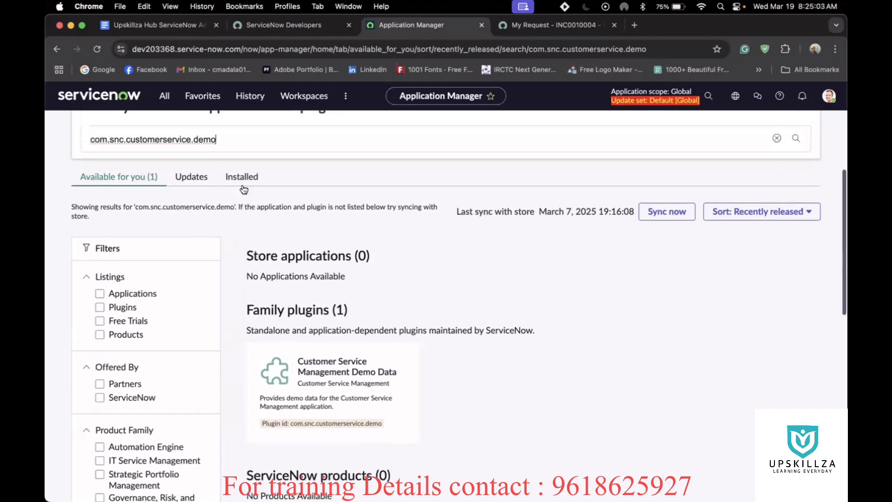
{"action": "scroll", "coordinate": [397, 269], "scroll_direction": "down", "scroll_amount": 3}
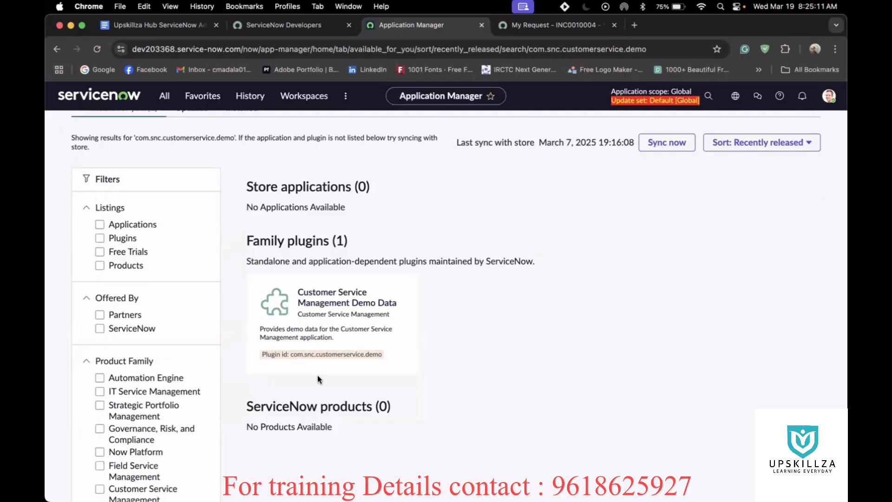
{"action": "scroll", "coordinate": [495, 286], "scroll_direction": "up", "scroll_amount": 5}
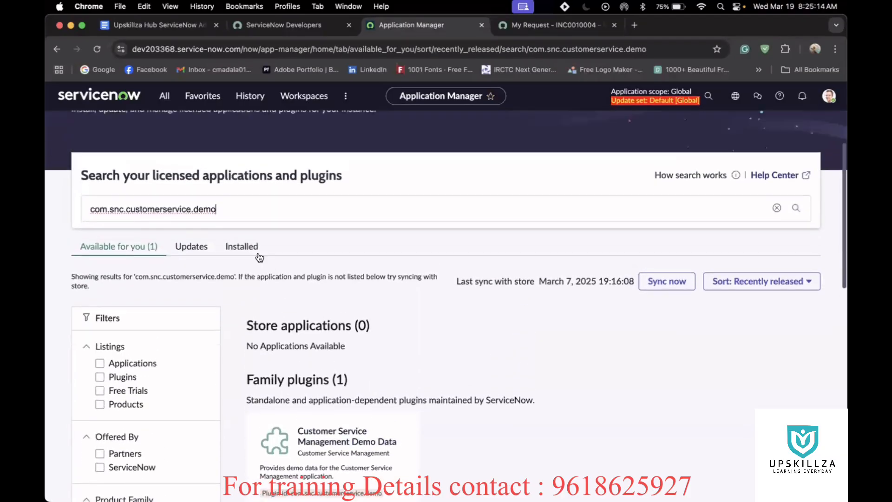
Shorten the search text to "customer service" and rerun the application and plugin search
{"action": "triple_click", "coordinate": [231, 210]}
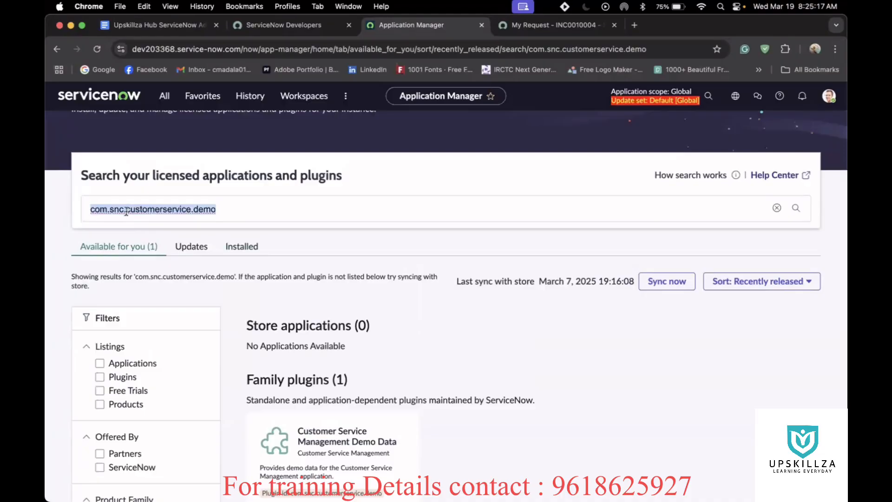
{"action": "mouse_move", "coordinate": [124, 212]}
{"action": "left_mouse_down"}
{"action": "mouse_move", "coordinate": [110, 211]}
{"action": "mouse_move", "coordinate": [128, 210]}
{"action": "left_mouse_up"}
{"action": "left_click", "coordinate": [129, 210]}
{"action": "key", "text": "BackSpace"}
{"action": "key", "text": "BackSpace"}
{"action": "key", "text": "BackSpace"}
{"action": "key", "text": "BackSpace"}
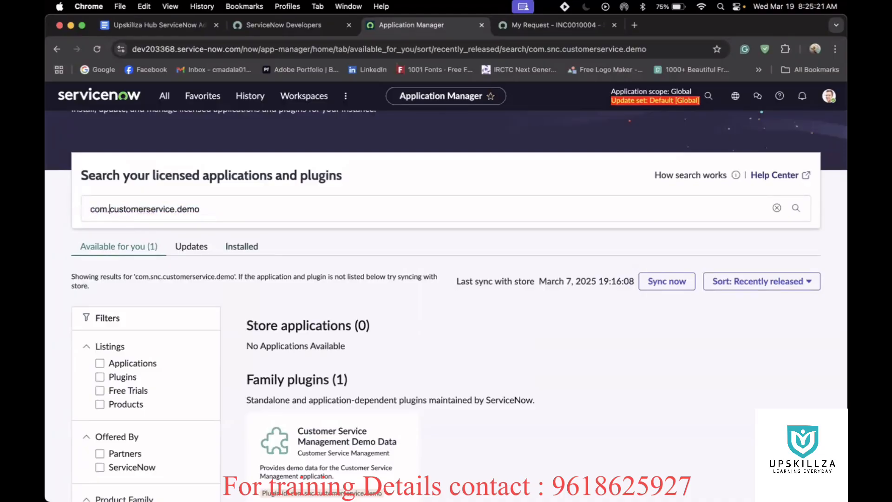
{"action": "key", "text": "BackSpace"}
{"action": "key", "text": "BackSpace"}
{"action": "key", "text": "BackSpace"}
{"action": "key", "text": "BackSpace"}
{"action": "left_click", "coordinate": [201, 204]}
{"action": "key", "text": "BackSpace"}
{"action": "key", "text": "BackSpace"}
{"action": "key", "text": "BackSpace"}
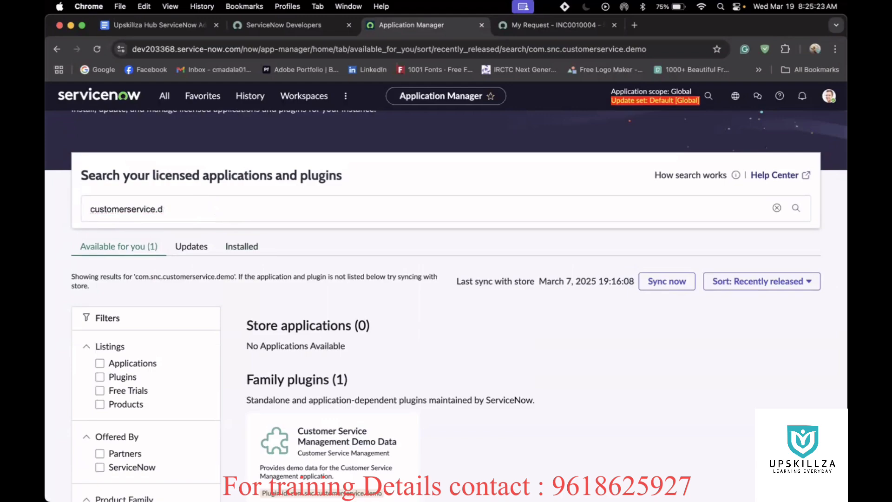
{"action": "key", "text": "BackSpace"}
{"action": "key", "text": "BackSpace"}
{"action": "key", "text": "Left"}
{"action": "key", "text": "Left"}
{"action": "key", "text": "Left"}
{"action": "key", "text": "Left"}
{"action": "key", "text": "Left"}
{"action": "key", "text": "Left"}
{"action": "key", "text": "Left"}
{"action": "key", "text": "Return"}
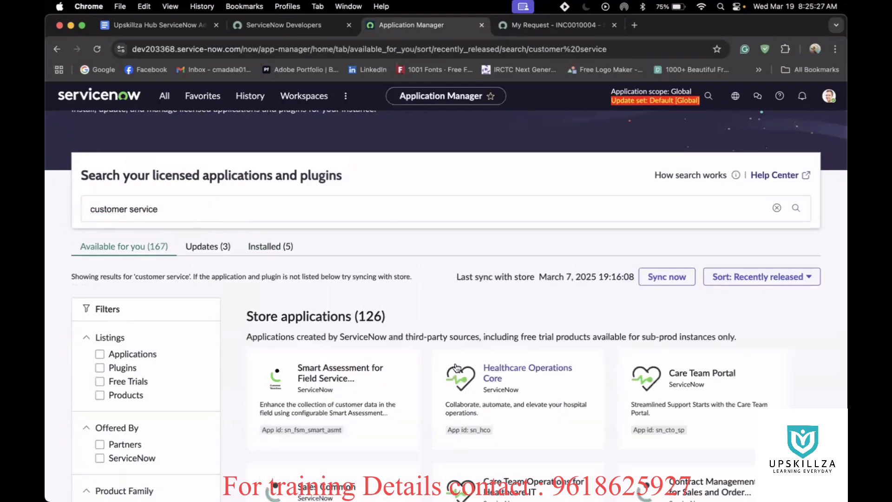
Open the Customer Service Management product from the ServiceNow products in the search results
{"action": "scroll", "coordinate": [460, 367], "scroll_direction": "down", "scroll_amount": 10}
{"action": "scroll", "coordinate": [461, 368], "scroll_direction": "down", "scroll_amount": 5}
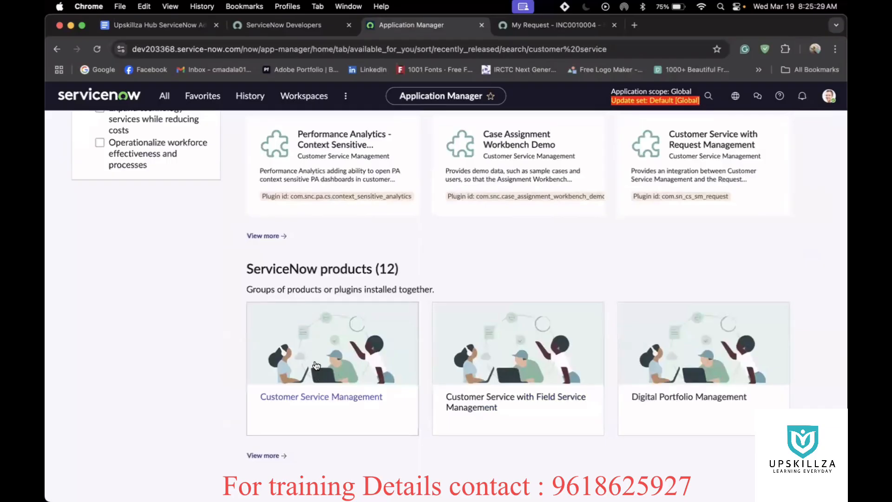
{"action": "left_click", "coordinate": [316, 365]}
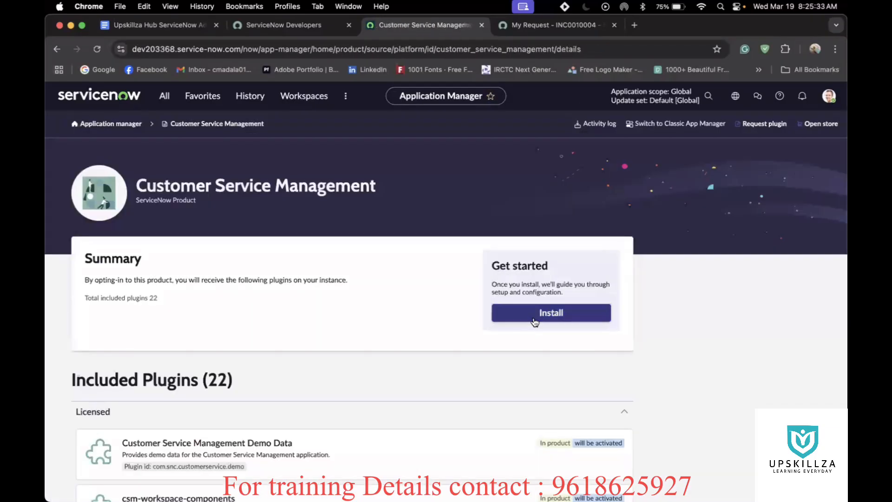
Begin installing Customer Service Management, keep all 22 plugins selected, and enable loading demo data
{"action": "left_click", "coordinate": [534, 317]}
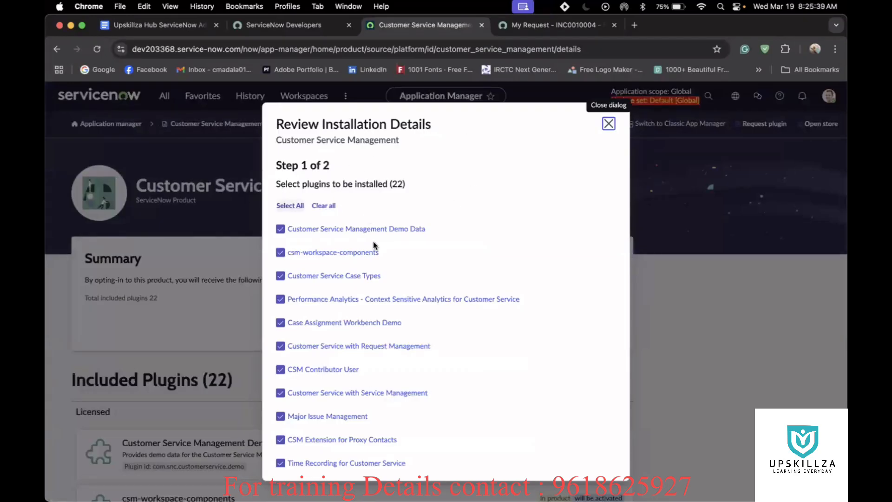
{"action": "left_click", "coordinate": [280, 229]}
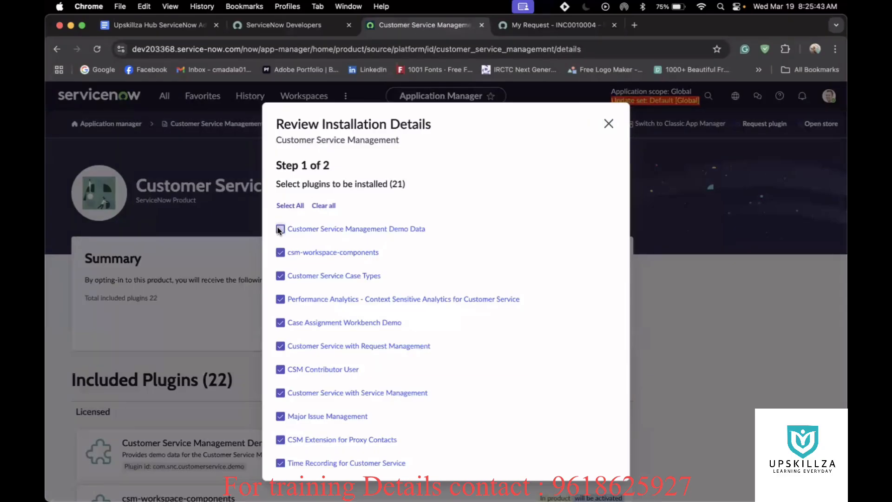
{"action": "left_click", "coordinate": [280, 229]}
{"action": "scroll", "coordinate": [488, 292], "scroll_direction": "down", "scroll_amount": 7}
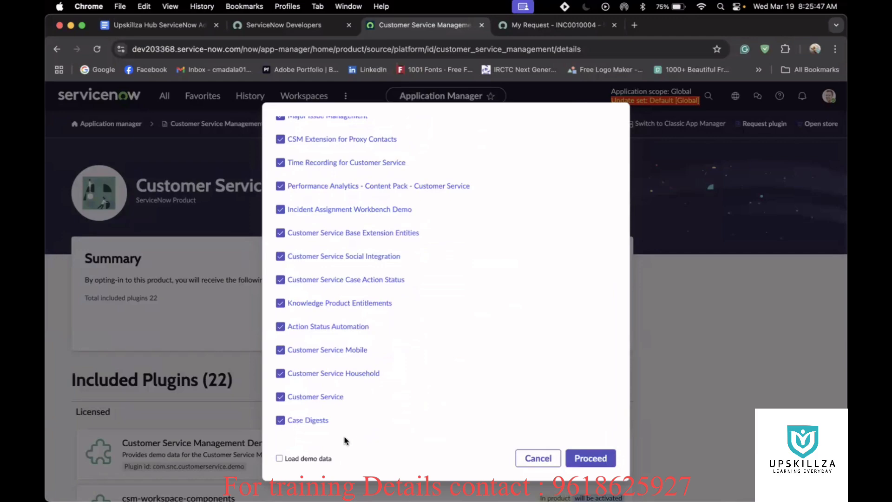
{"action": "scroll", "coordinate": [344, 430], "scroll_direction": "down", "scroll_amount": 3}
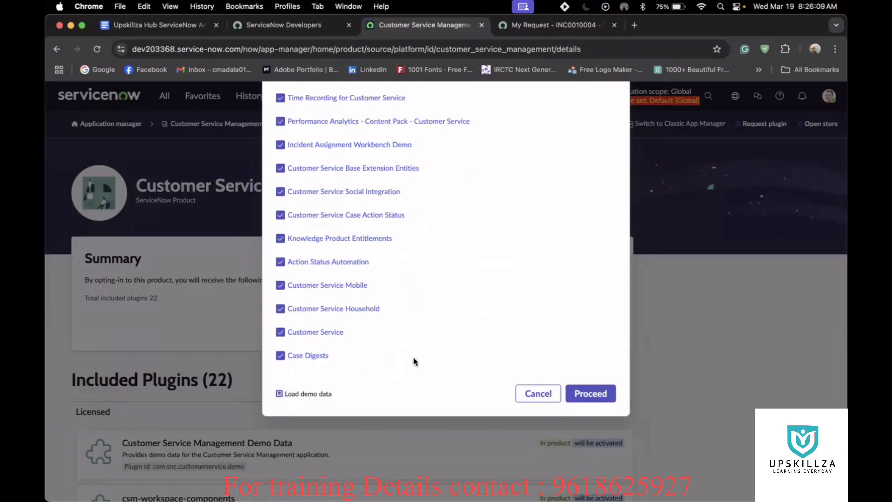
{"action": "scroll", "coordinate": [413, 360], "scroll_direction": "down", "scroll_amount": 4}
{"action": "scroll", "coordinate": [414, 360], "scroll_direction": "up", "scroll_amount": 3}
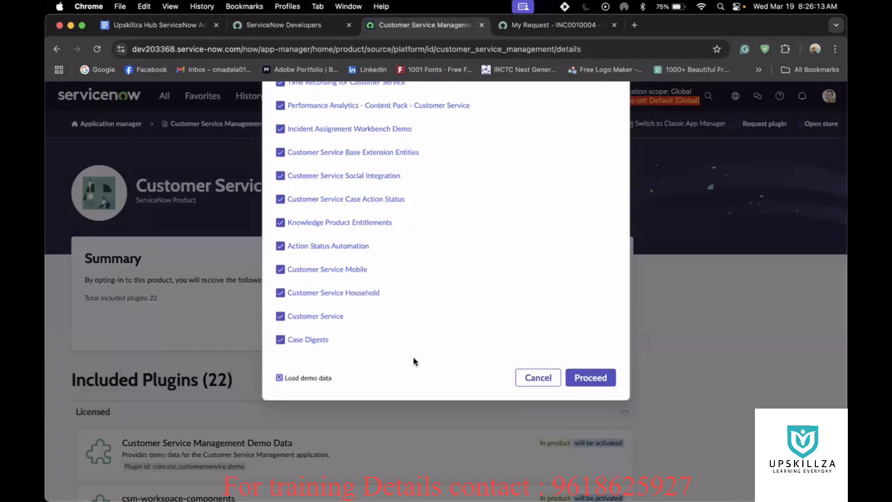
Proceed with the 22 selected plugins, compare the Install later option, and start the installation with Install now
{"action": "left_click", "coordinate": [588, 376]}
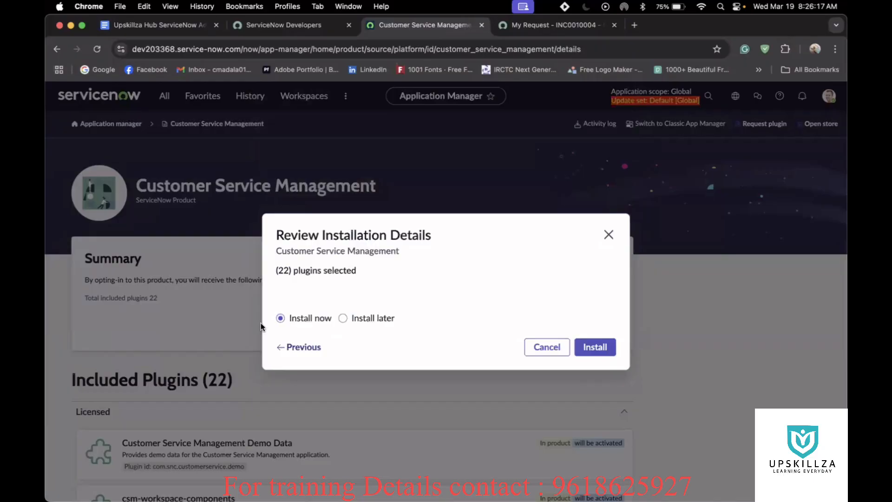
{"action": "left_click", "coordinate": [343, 318]}
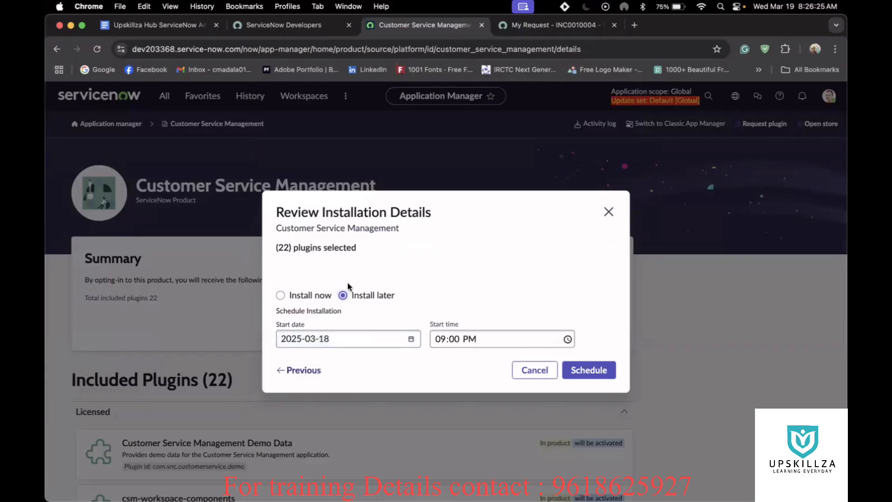
{"action": "left_click", "coordinate": [280, 296]}
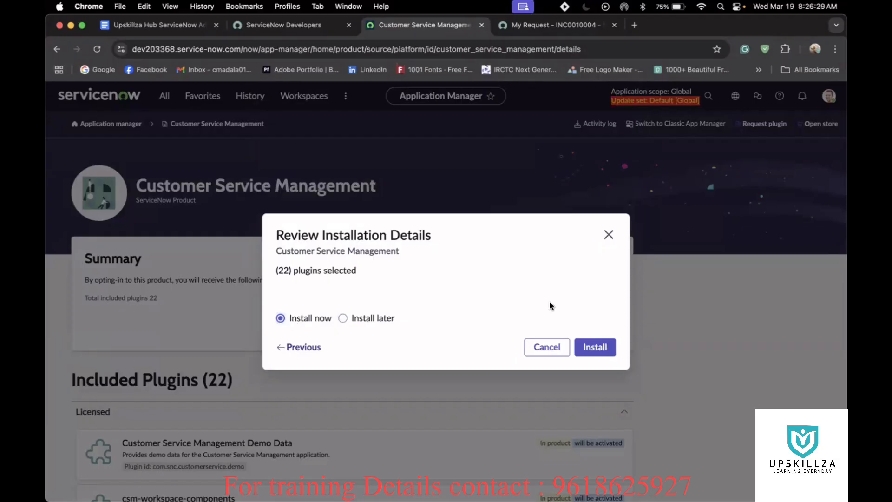
{"action": "left_click", "coordinate": [595, 348]}
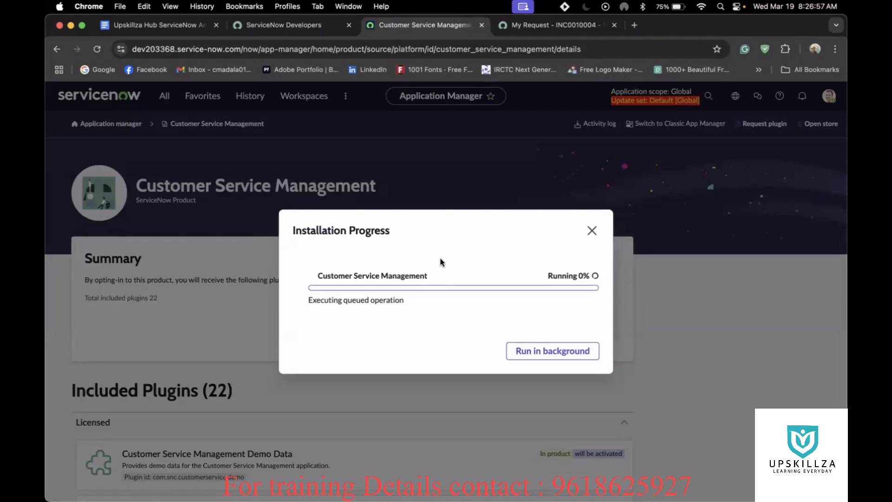
Load the instance's home page in the incident request's browser tab and check the Customer Service Management installation progress
{"action": "left_click", "coordinate": [532, 24]}
{"action": "left_click", "coordinate": [370, 44]}
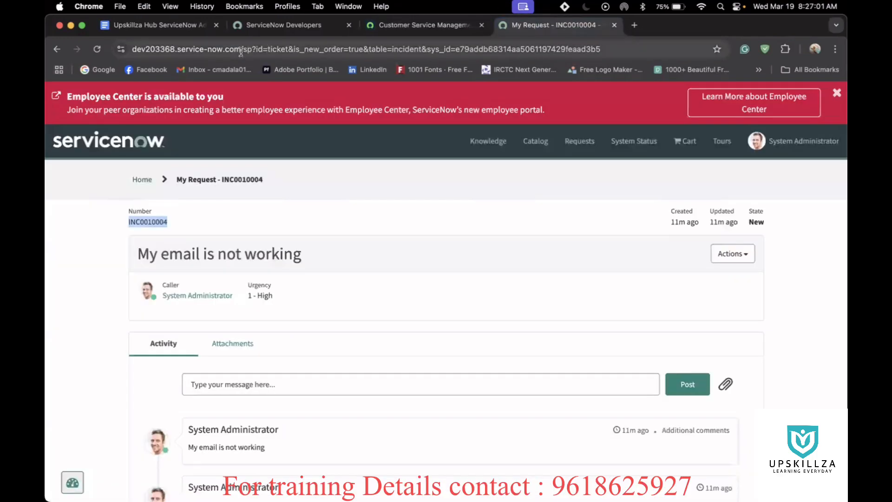
{"action": "key", "text": "shift+super+Right"}
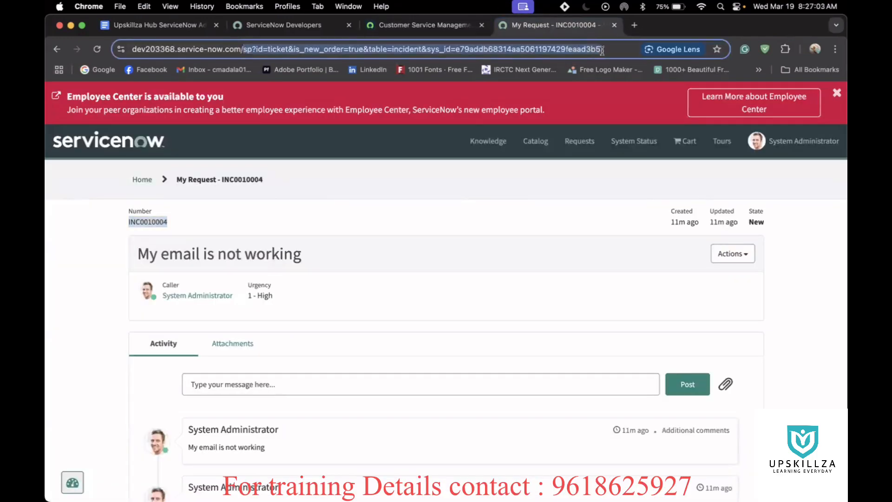
{"action": "key", "text": "BackSpace"}
{"action": "key", "text": "Return"}
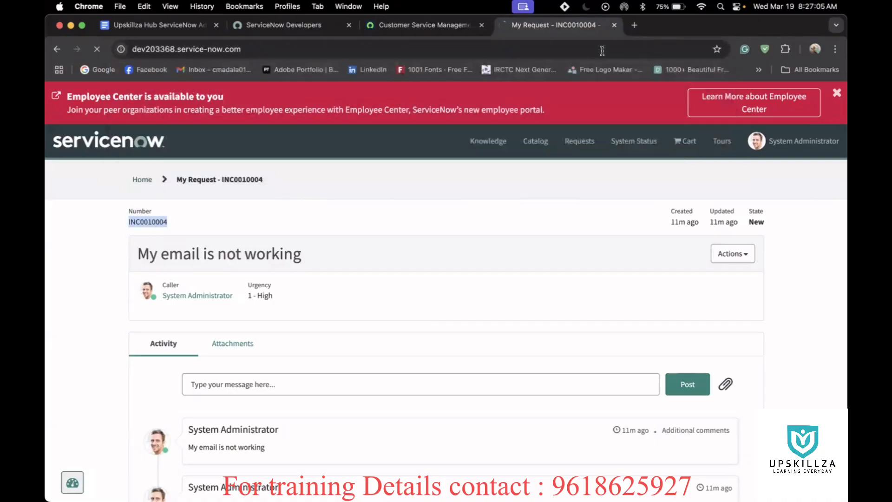
{"action": "left_click", "coordinate": [427, 19]}
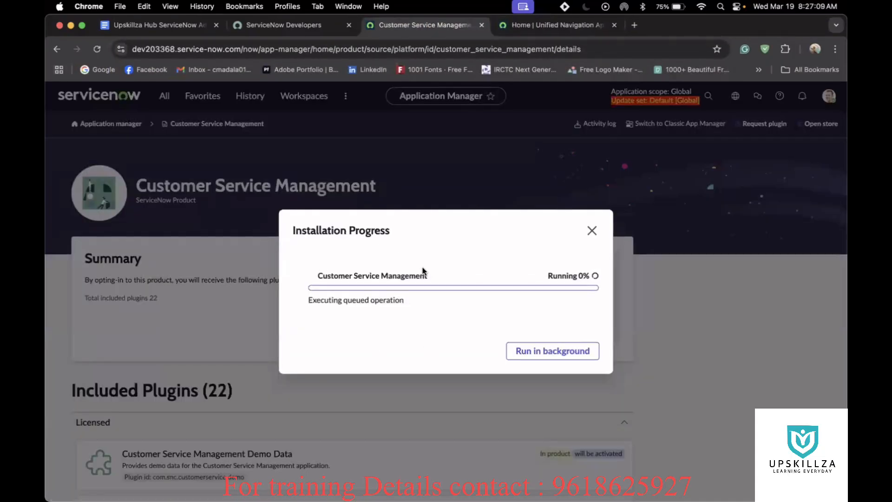
In the instance's home page tab, filter the navigator for "plugi" and open Plugin Installation History
{"action": "left_click", "coordinate": [541, 26]}
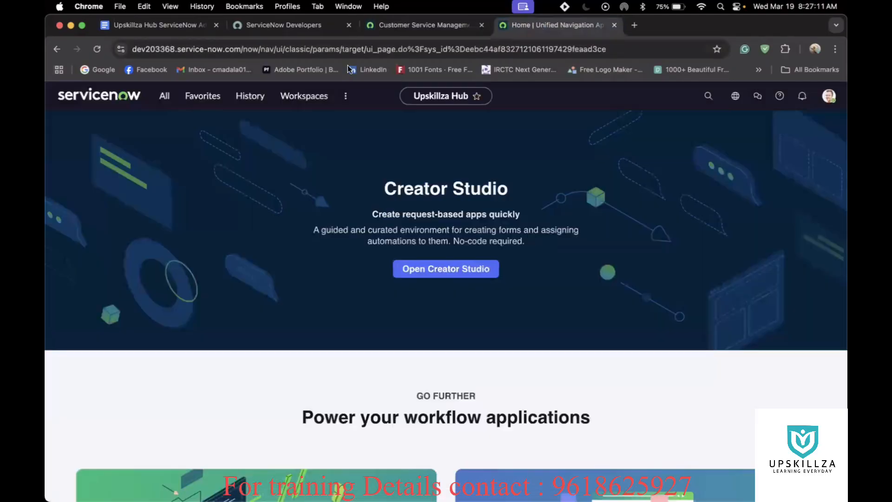
{"action": "left_click", "coordinate": [164, 95]}
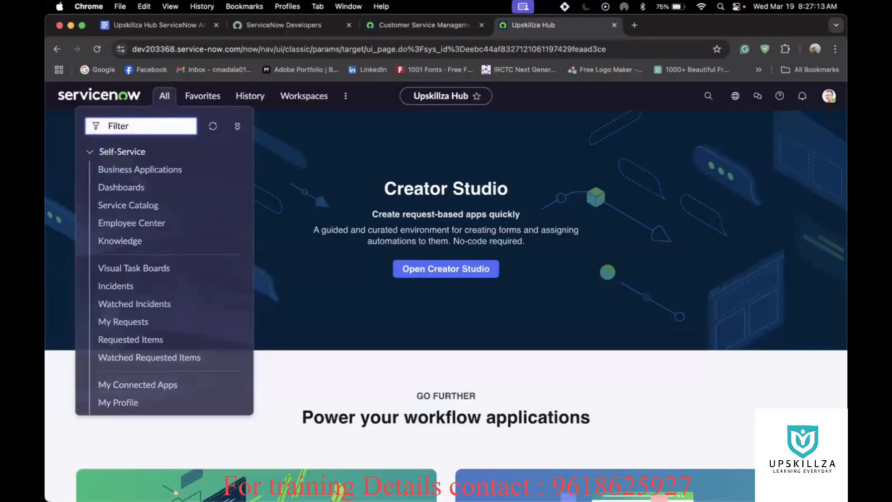
{"action": "type", "text": "plugi"}
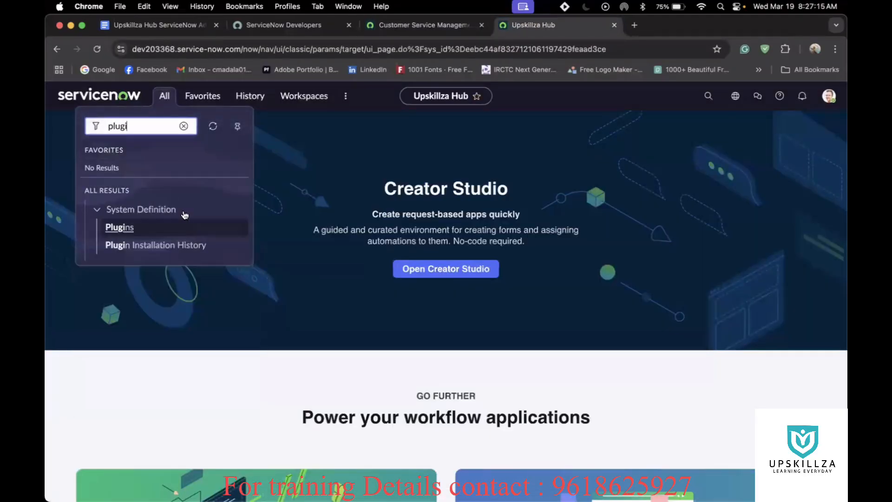
{"action": "left_click", "coordinate": [175, 246]}
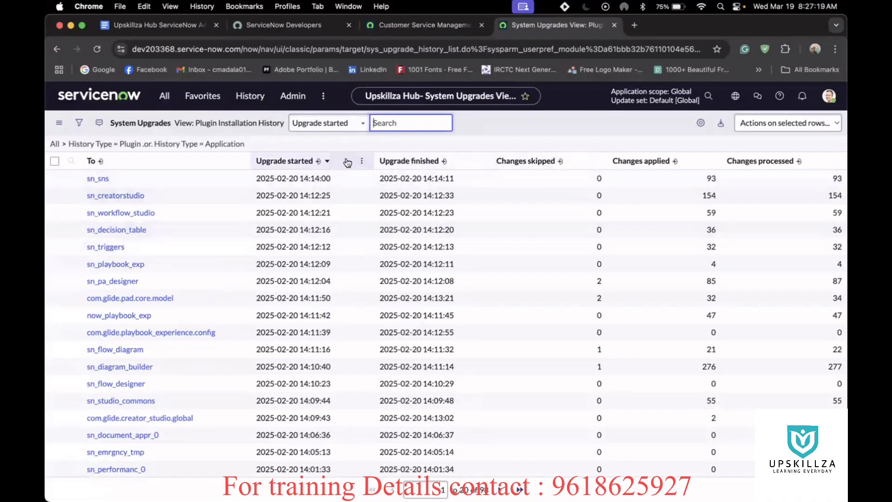
Check the Upgrade started column's options, reapply the History Type filter, and look through the plugin installation history
{"action": "left_click", "coordinate": [362, 160]}
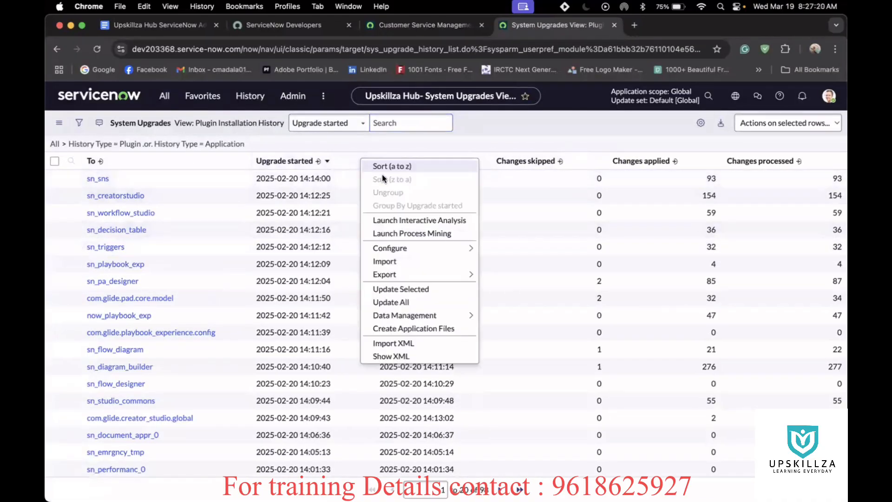
{"action": "left_click", "coordinate": [501, 127]}
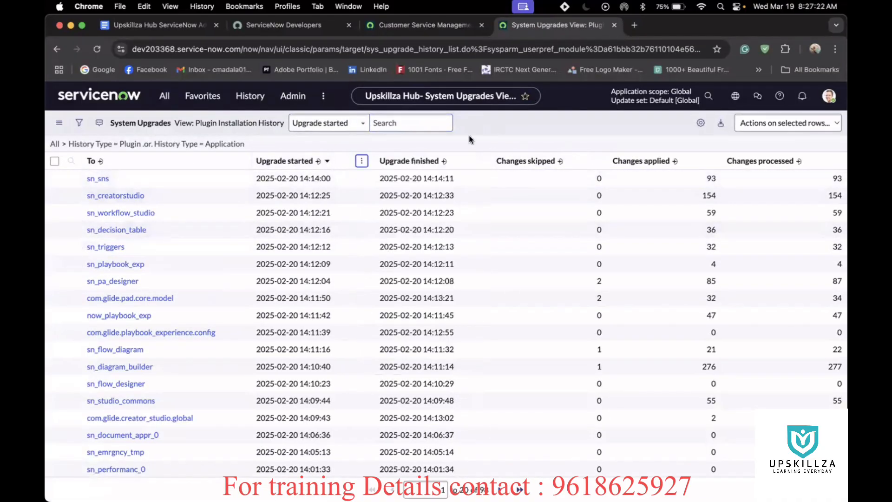
{"action": "left_click", "coordinate": [202, 146]}
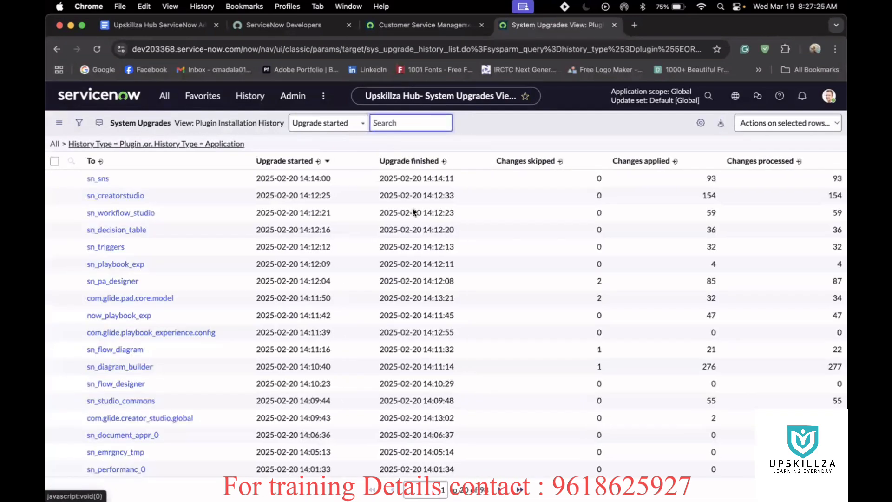
{"action": "scroll", "coordinate": [481, 307], "scroll_direction": "down", "scroll_amount": 2}
{"action": "scroll", "coordinate": [482, 307], "scroll_direction": "up", "scroll_amount": 2}
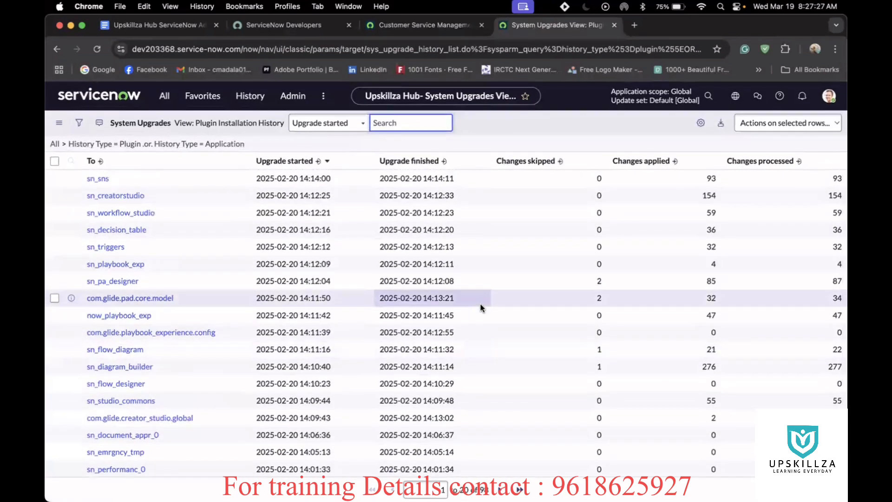
Check the Customer Service Management installation progress, then reload the plugin installation history and look for new entries
{"action": "left_click", "coordinate": [394, 26]}
{"action": "scroll", "coordinate": [458, 304], "scroll_direction": "down", "scroll_amount": 2}
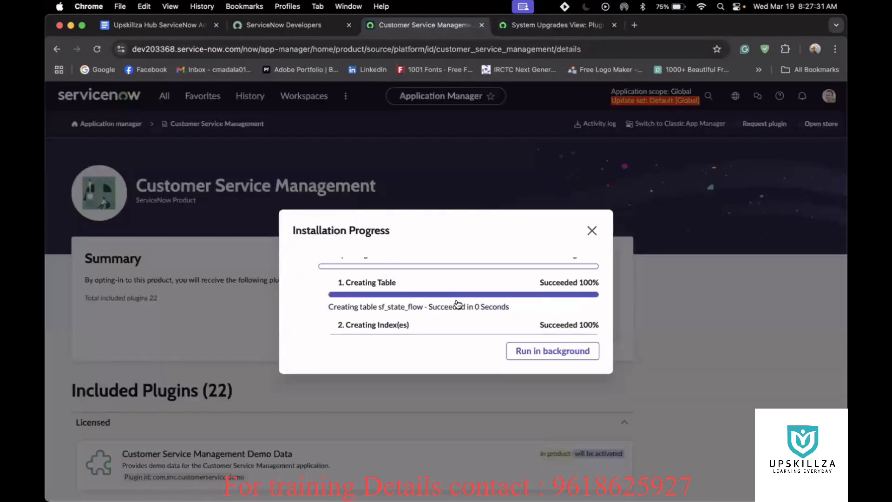
{"action": "scroll", "coordinate": [458, 303], "scroll_direction": "up", "scroll_amount": 2}
{"action": "left_click", "coordinate": [520, 21]}
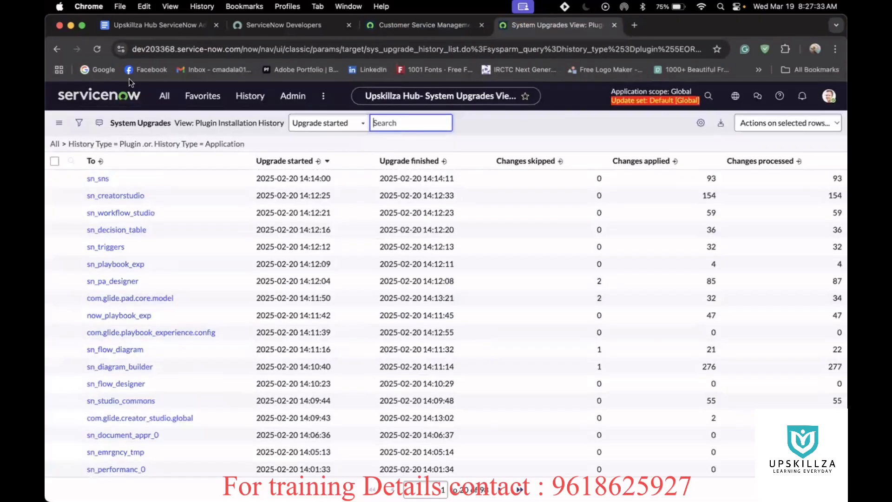
{"action": "left_click", "coordinate": [96, 48]}
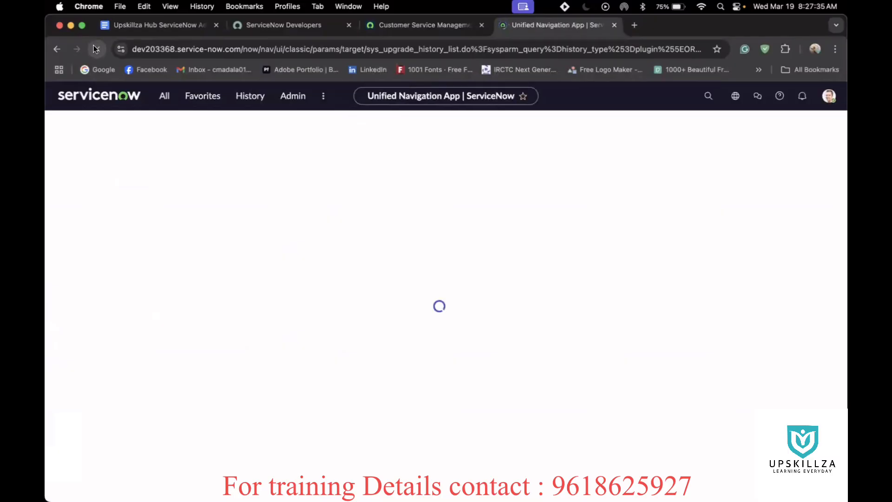
{"action": "scroll", "coordinate": [275, 341], "scroll_direction": "down", "scroll_amount": 2}
{"action": "scroll", "coordinate": [275, 341], "scroll_direction": "up", "scroll_amount": 2}
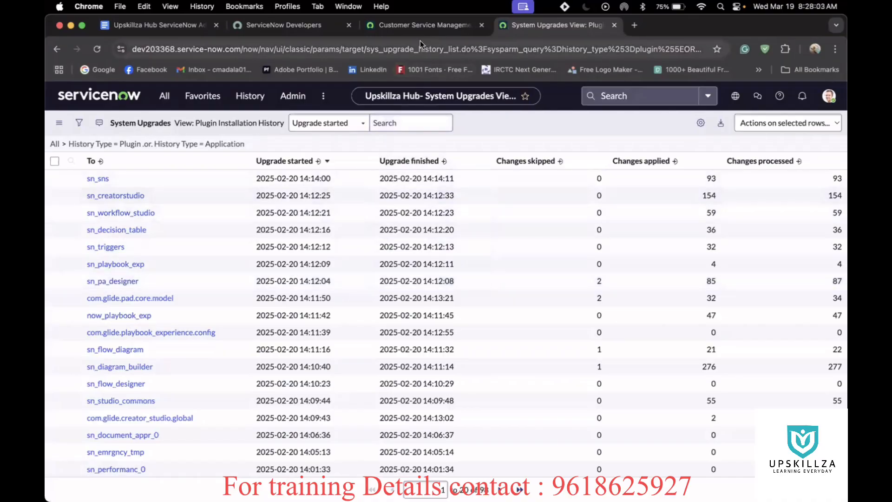
Follow the Customer Service Management installation progress, including its schema update and table creation details
{"action": "left_click", "coordinate": [418, 25]}
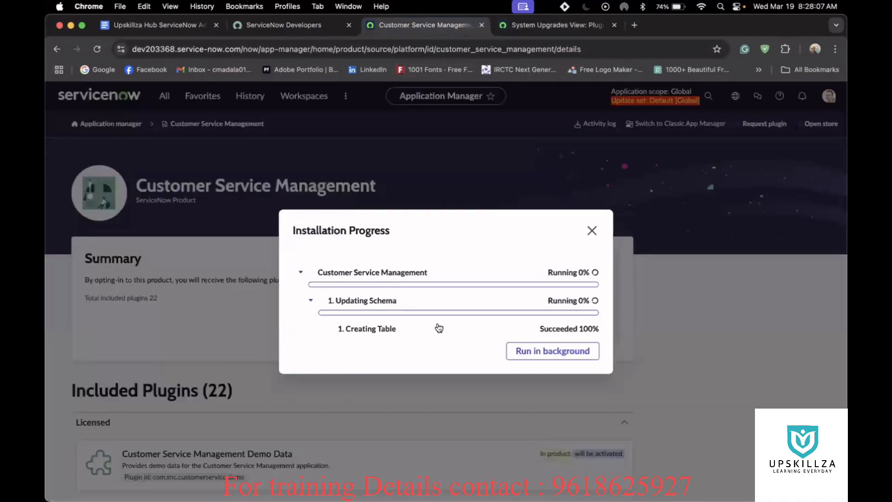
{"action": "scroll", "coordinate": [438, 324], "scroll_direction": "down", "scroll_amount": 2}
{"action": "scroll", "coordinate": [437, 323], "scroll_direction": "up", "scroll_amount": 1}
{"action": "scroll", "coordinate": [437, 324], "scroll_direction": "up", "scroll_amount": 2}
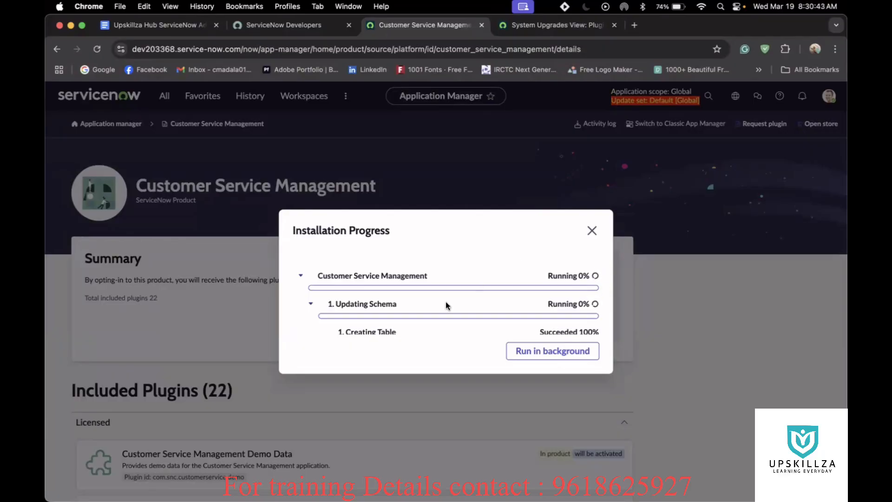
{"action": "scroll", "coordinate": [445, 302], "scroll_direction": "down", "scroll_amount": 2}
{"action": "scroll", "coordinate": [445, 302], "scroll_direction": "up", "scroll_amount": 1}
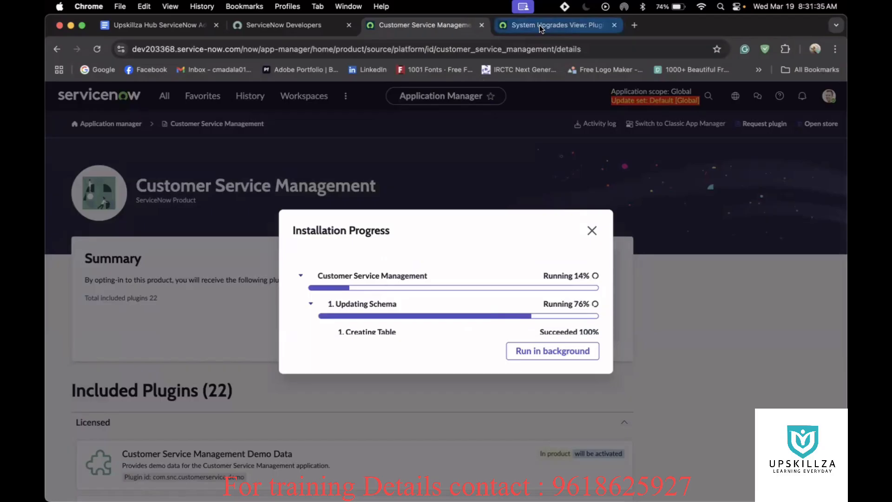
Reload the plugin installation history during the installation and look through its entries again
{"action": "left_click", "coordinate": [522, 25]}
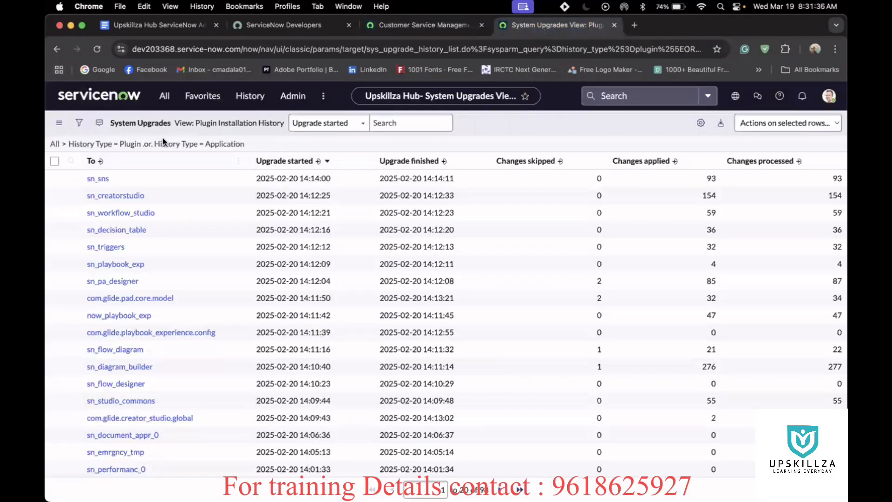
{"action": "left_click", "coordinate": [97, 49]}
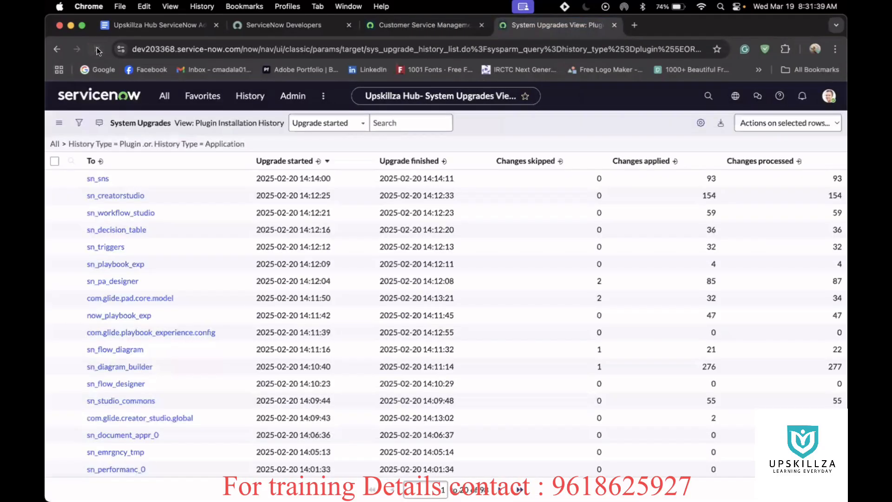
{"action": "scroll", "coordinate": [275, 303], "scroll_direction": "down", "scroll_amount": 2}
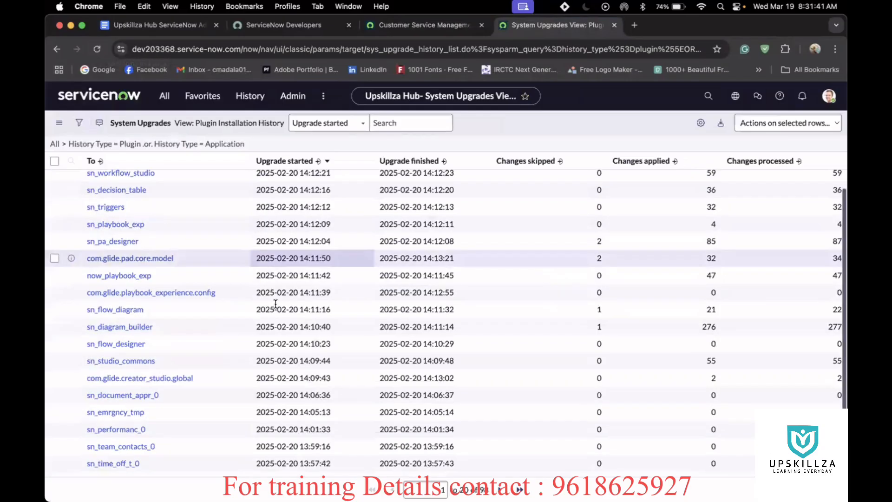
{"action": "scroll", "coordinate": [275, 304], "scroll_direction": "up", "scroll_amount": 2}
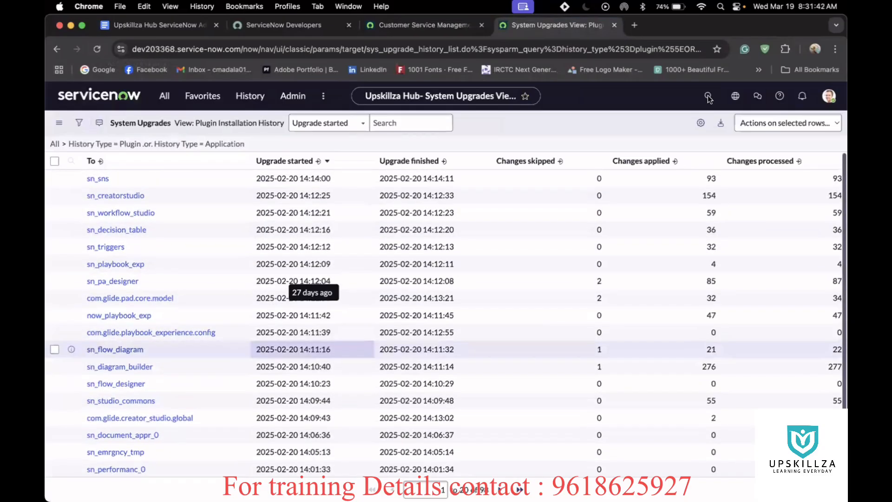
Add the Created and Created by columns to the plugin installation history list
{"action": "left_click", "coordinate": [700, 124]}
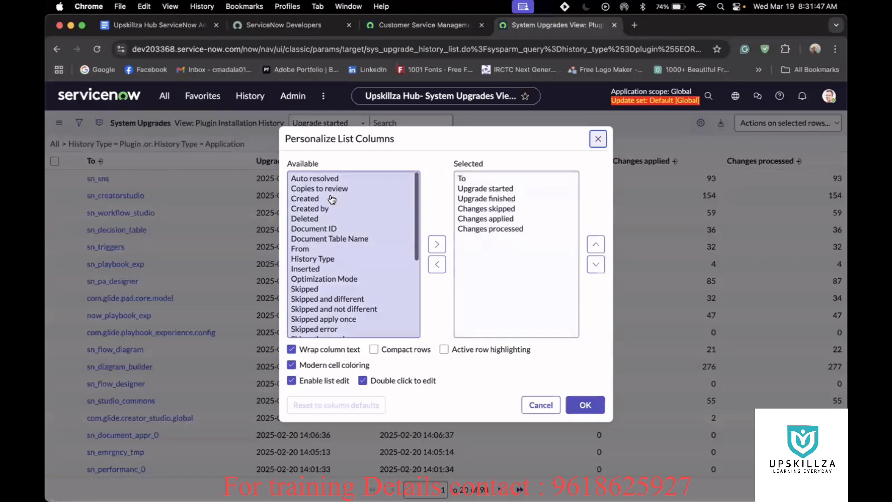
{"action": "double_click", "coordinate": [332, 199]}
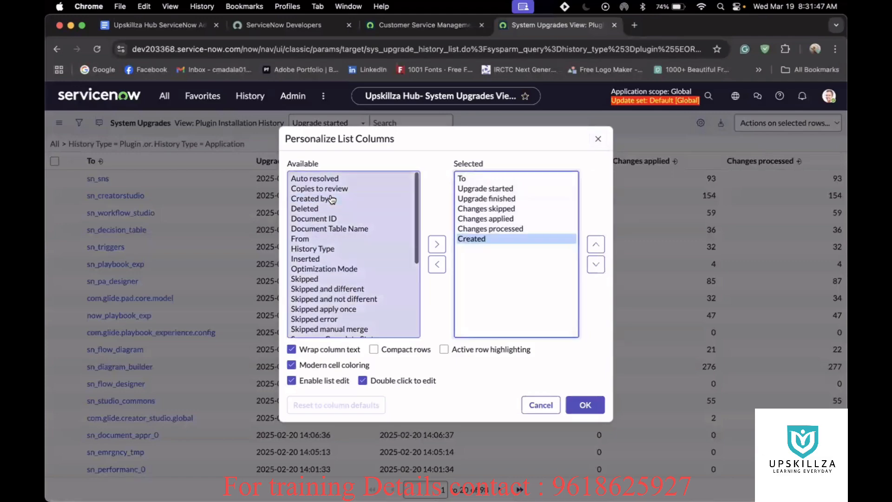
{"action": "double_click", "coordinate": [330, 199]}
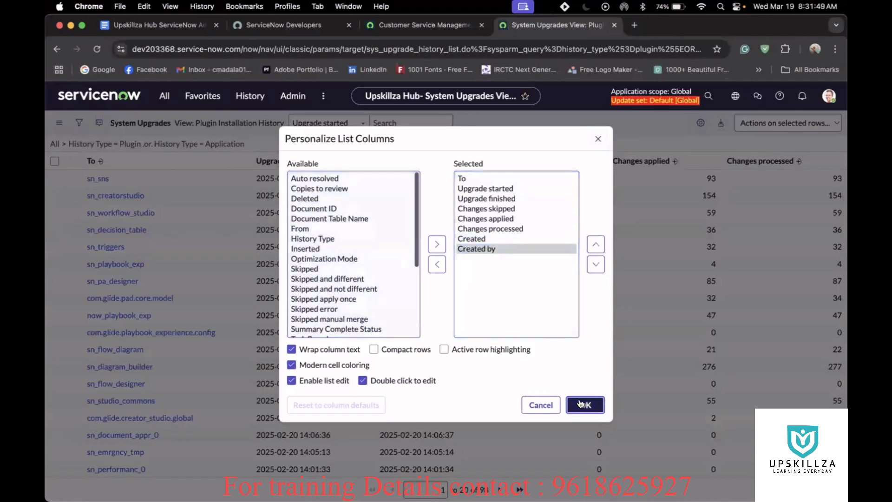
{"action": "left_click", "coordinate": [581, 404]}
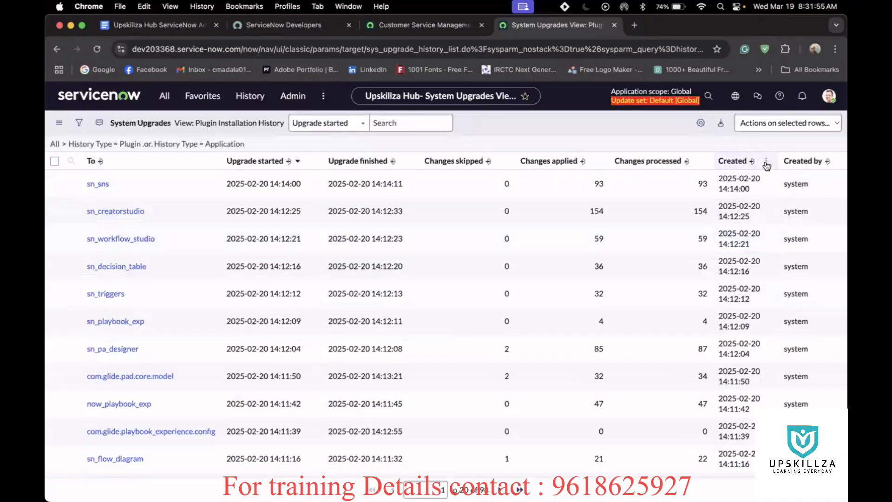
Sort the plugin installation history by Created in descending order, then in ascending order
{"action": "left_click", "coordinate": [766, 163]}
{"action": "left_click", "coordinate": [711, 180]}
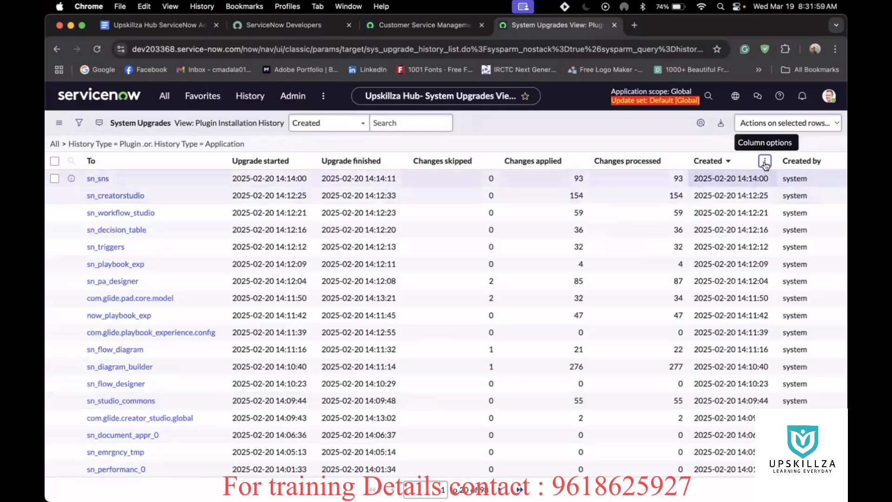
{"action": "left_click", "coordinate": [764, 163]}
{"action": "left_click", "coordinate": [709, 171]}
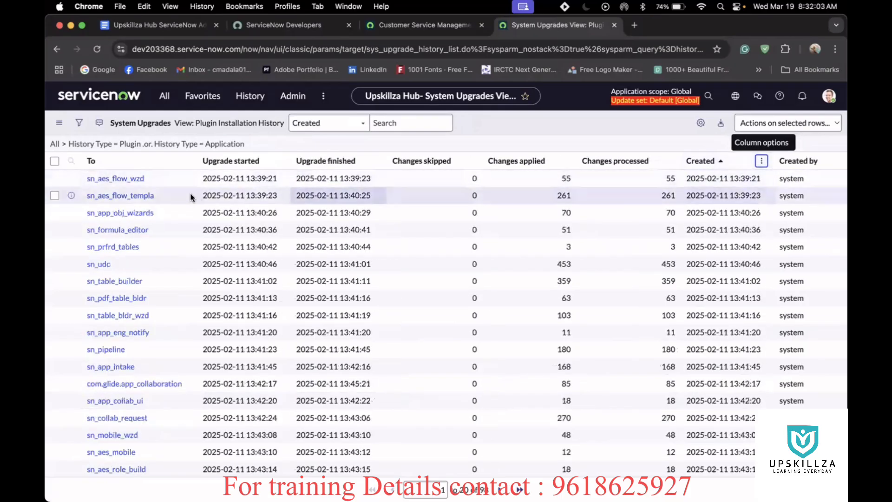
Check the Customer Service Management installation progress, send it to the background, reopen its details, and return it to the background
{"action": "left_click", "coordinate": [436, 25]}
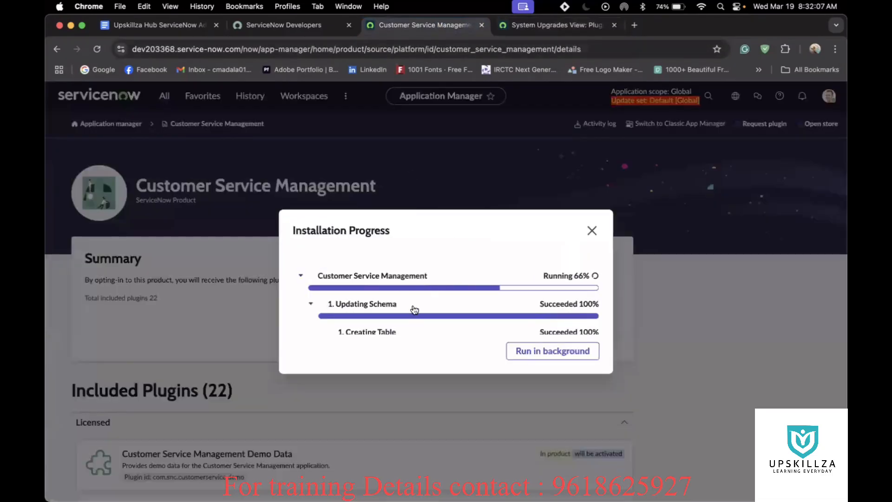
{"action": "left_click", "coordinate": [547, 27]}
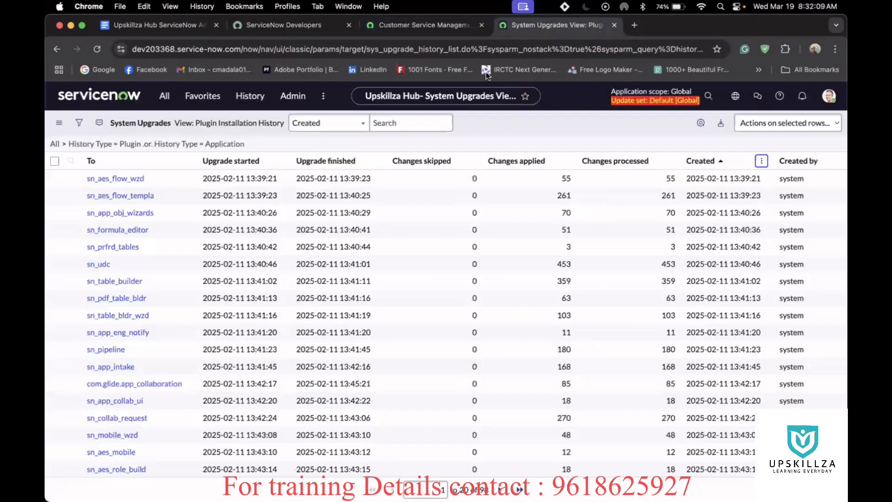
{"action": "left_click", "coordinate": [426, 25]}
{"action": "left_click", "coordinate": [520, 349]}
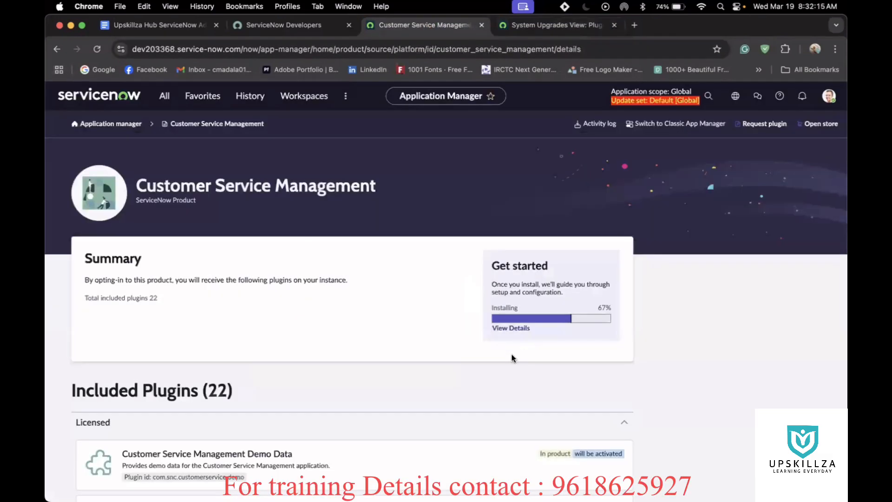
{"action": "left_click", "coordinate": [515, 329]}
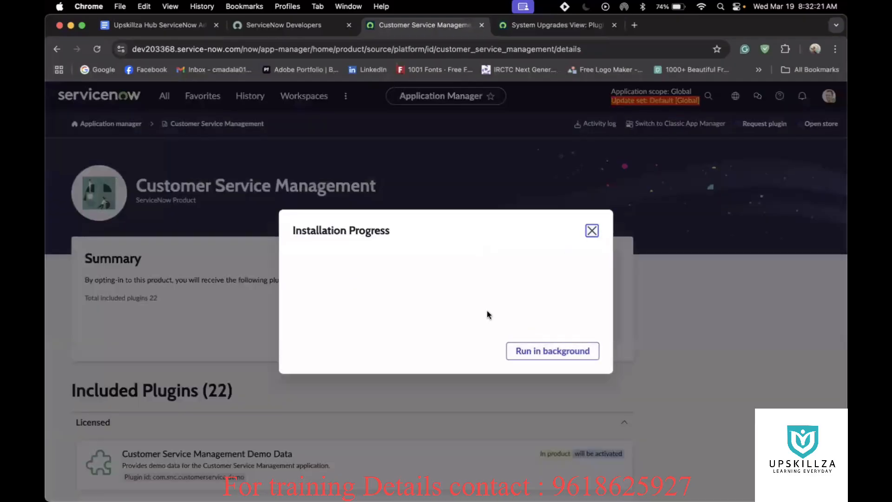
{"action": "left_click", "coordinate": [541, 355]}
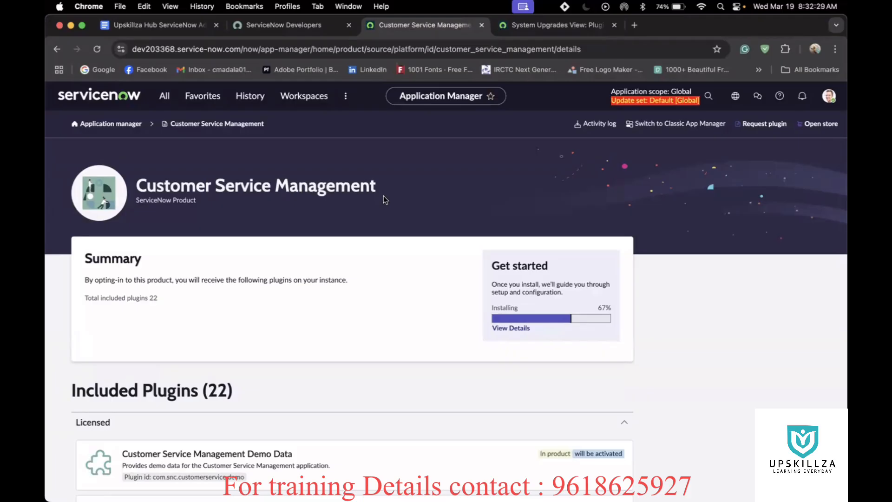
Return to the Application Manager home page, open the ServiceNow Store from it, and switch between the two pages
{"action": "left_click", "coordinate": [97, 128]}
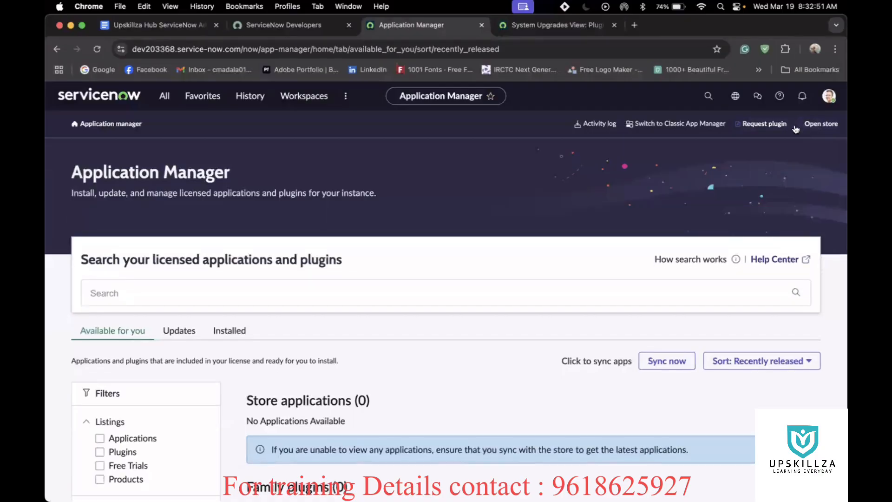
{"action": "left_click", "coordinate": [822, 124]}
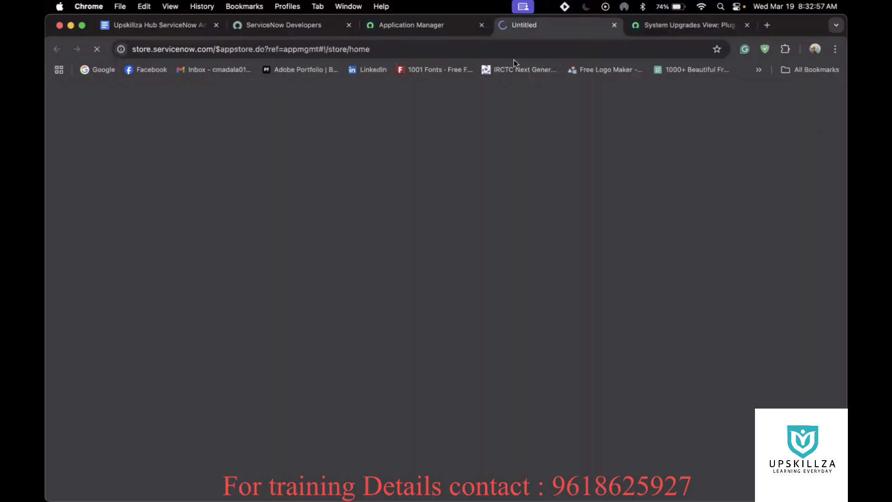
{"action": "left_click", "coordinate": [441, 25]}
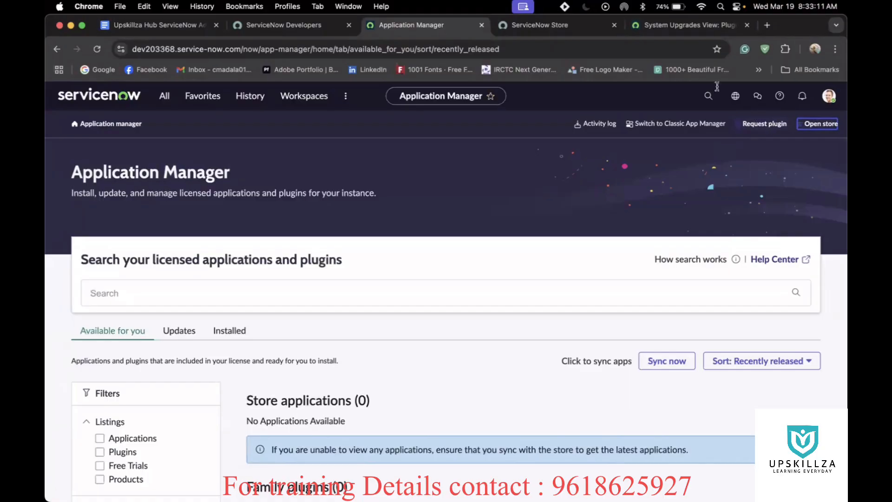
{"action": "left_click", "coordinate": [542, 25]}
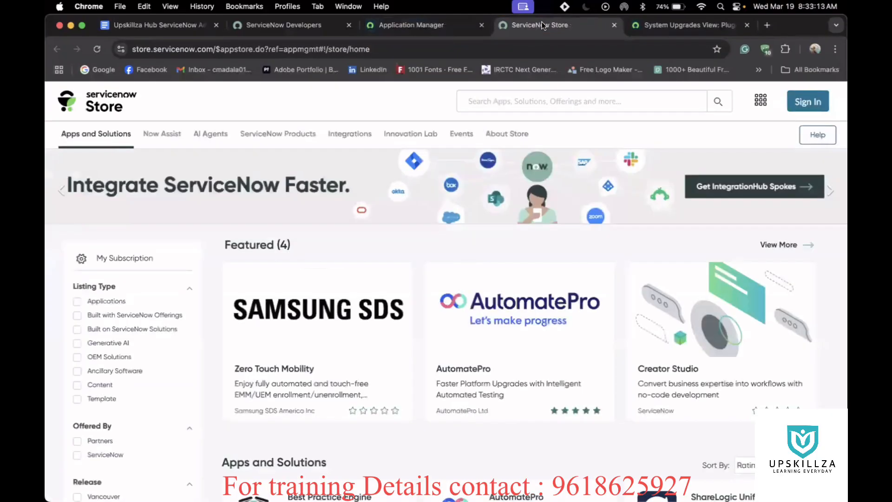
{"action": "left_click", "coordinate": [410, 27]}
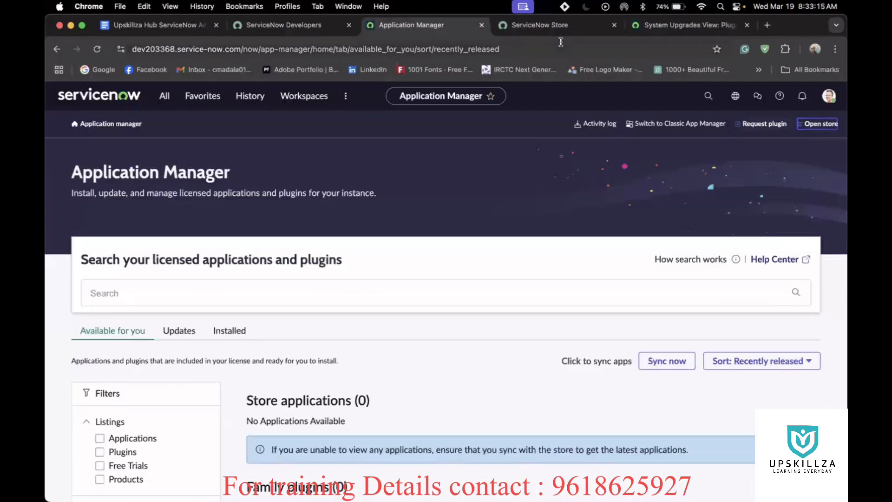
Browse the Apps and Solutions listings in the ServiceNow Store and check the Day - 3 plugin notes in Notes
{"action": "left_click", "coordinate": [556, 26]}
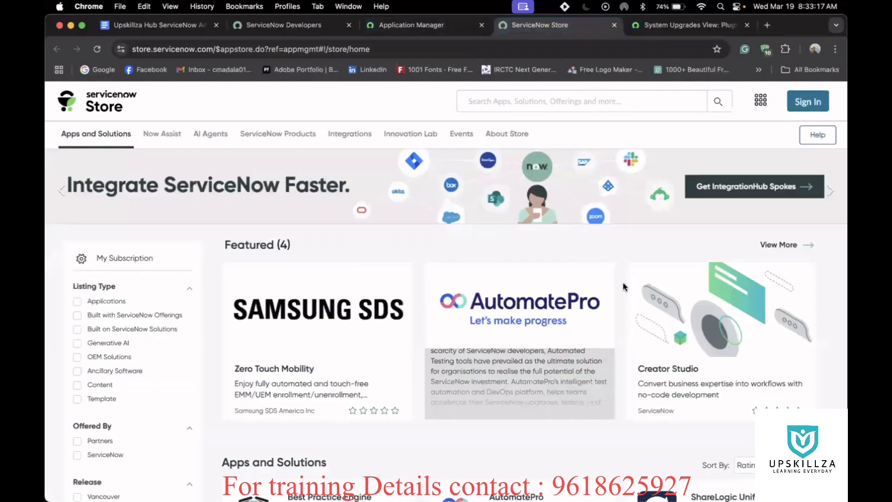
{"action": "scroll", "coordinate": [618, 308], "scroll_direction": "down", "scroll_amount": 1}
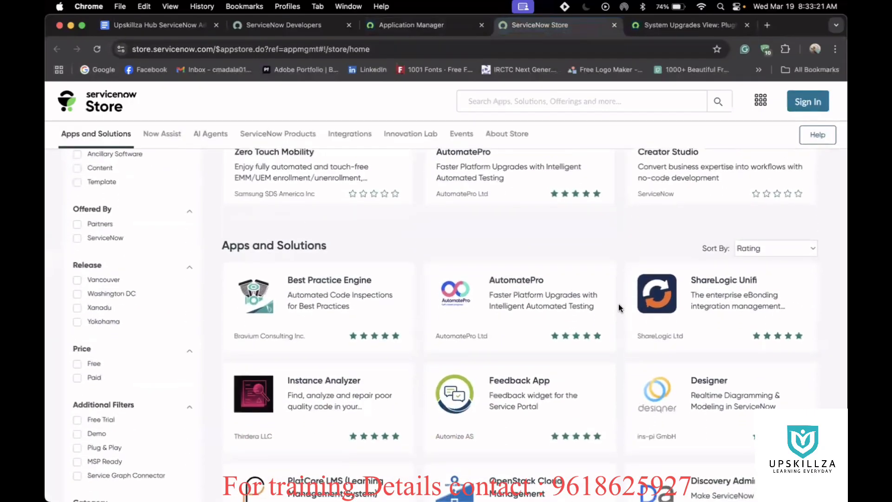
{"action": "key", "text": "super+Tab"}
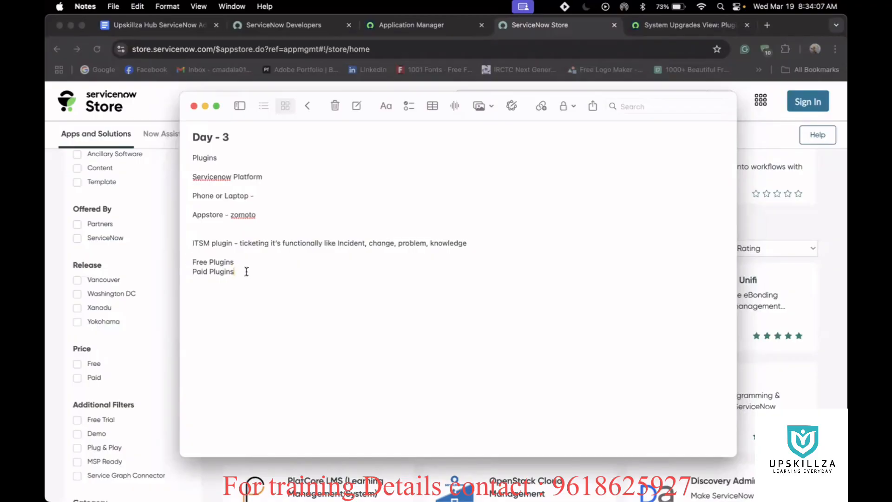
{"action": "key", "text": "super+Tab"}
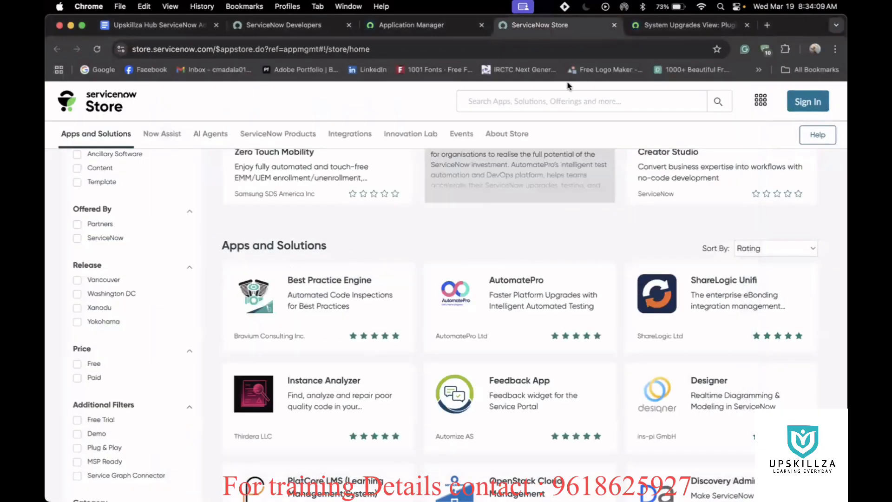
Look over the available applications and plugins in the Application Manager and compare them with the ServiceNow Store listings
{"action": "left_click", "coordinate": [411, 25]}
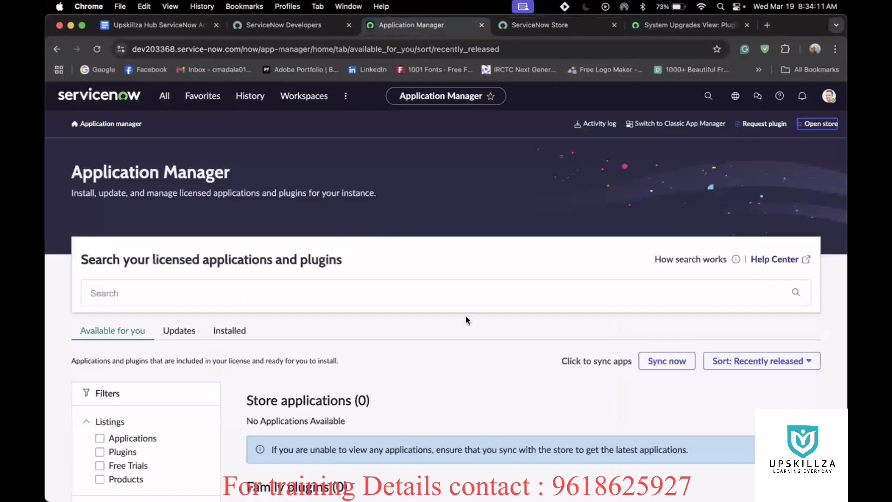
{"action": "scroll", "coordinate": [411, 349], "scroll_direction": "down", "scroll_amount": 3}
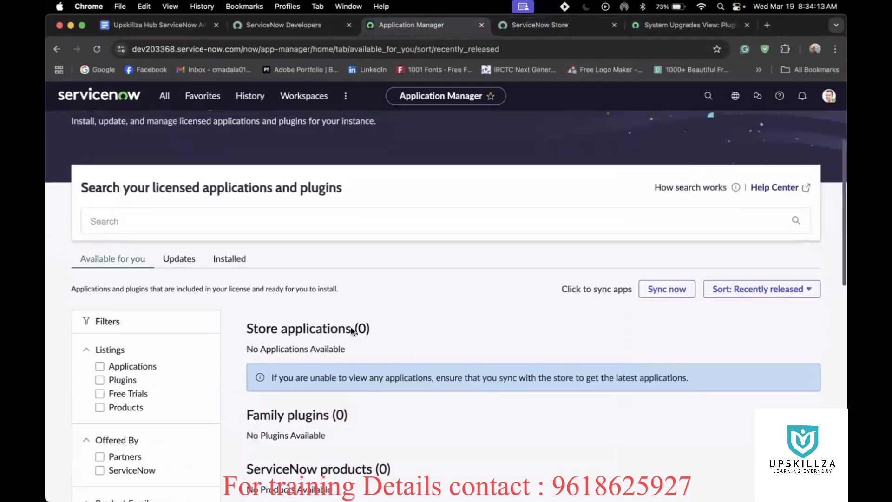
{"action": "scroll", "coordinate": [353, 326], "scroll_direction": "up", "scroll_amount": 3}
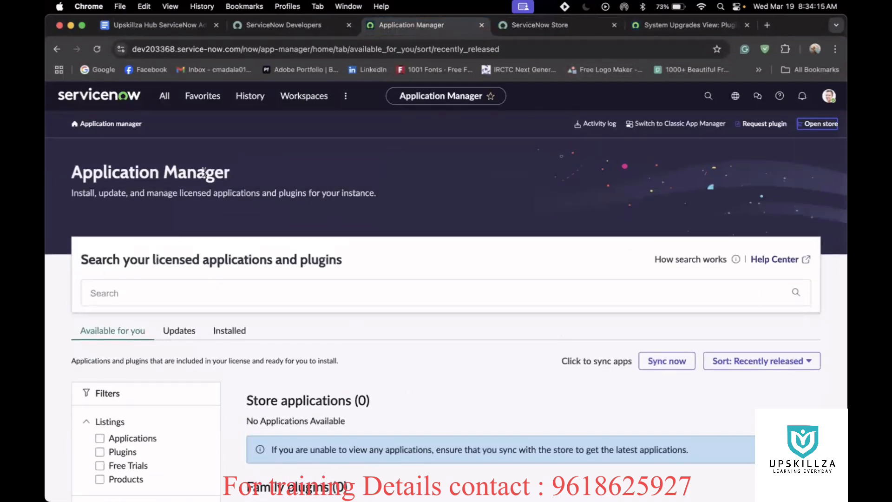
{"action": "left_click", "coordinate": [538, 23]}
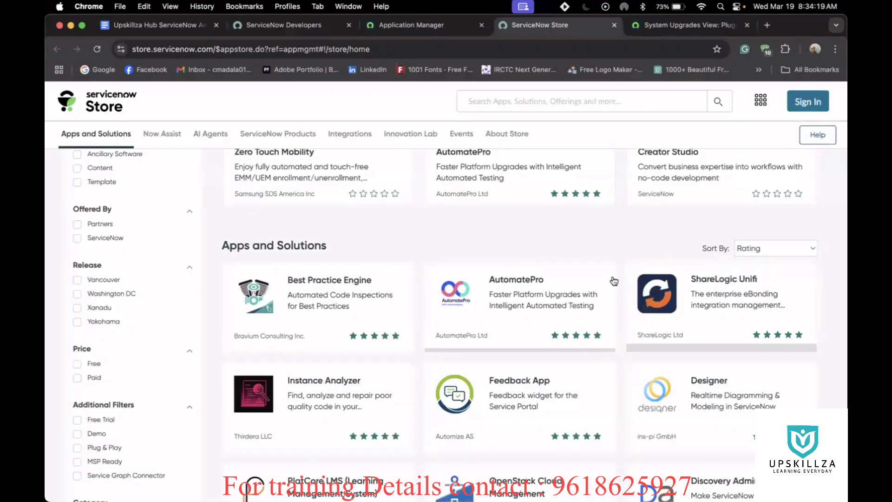
{"action": "scroll", "coordinate": [618, 256], "scroll_direction": "down", "scroll_amount": 5}
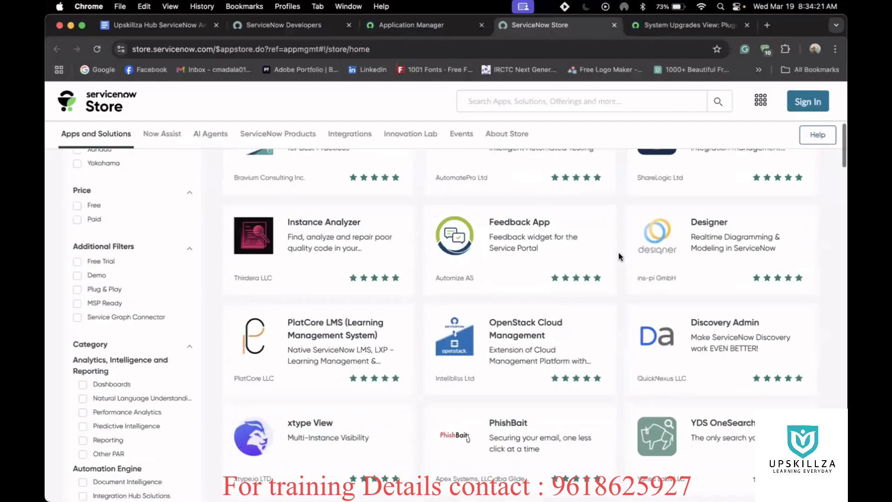
{"action": "scroll", "coordinate": [618, 256], "scroll_direction": "up", "scroll_amount": 10}
Search the ServiceNow Store for docusign
{"action": "left_click", "coordinate": [588, 101]}
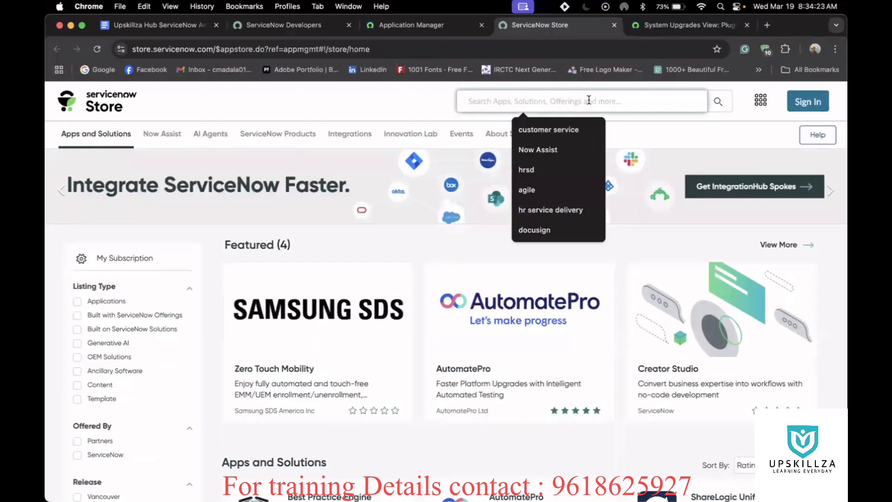
{"action": "type", "text": "Docud"}
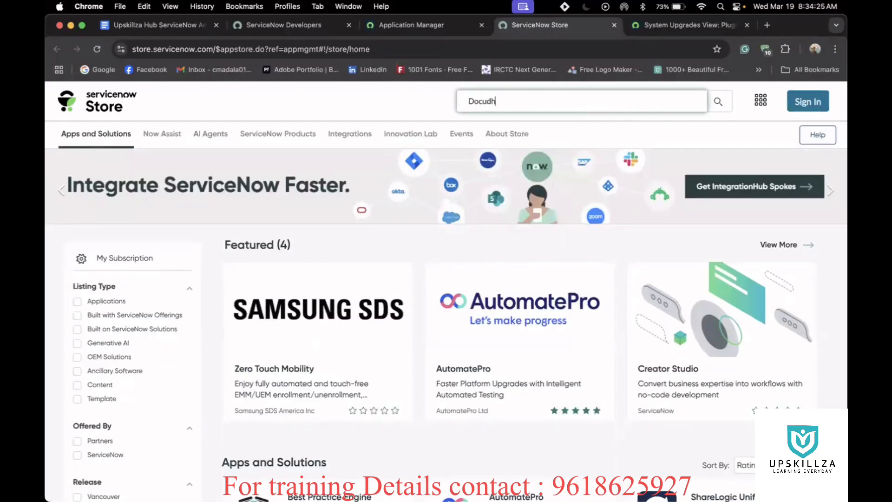
{"action": "key", "text": "BackSpace"}
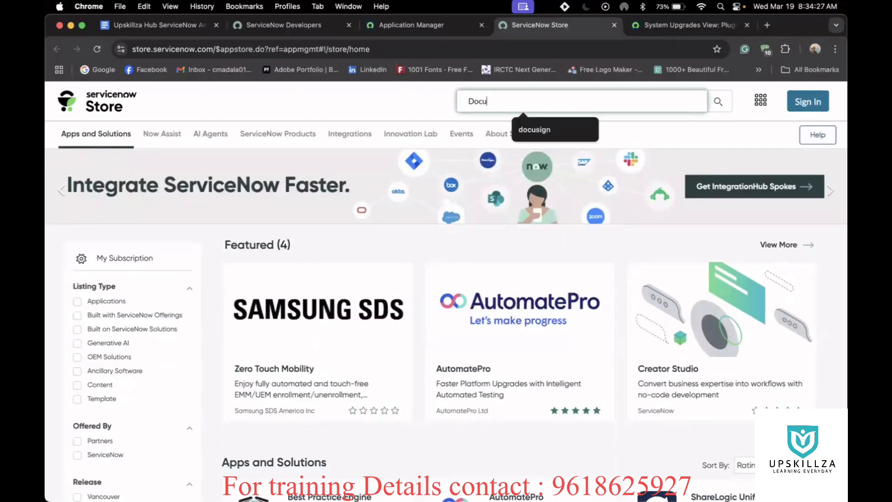
{"action": "left_click", "coordinate": [546, 131]}
{"action": "key", "text": "Return"}
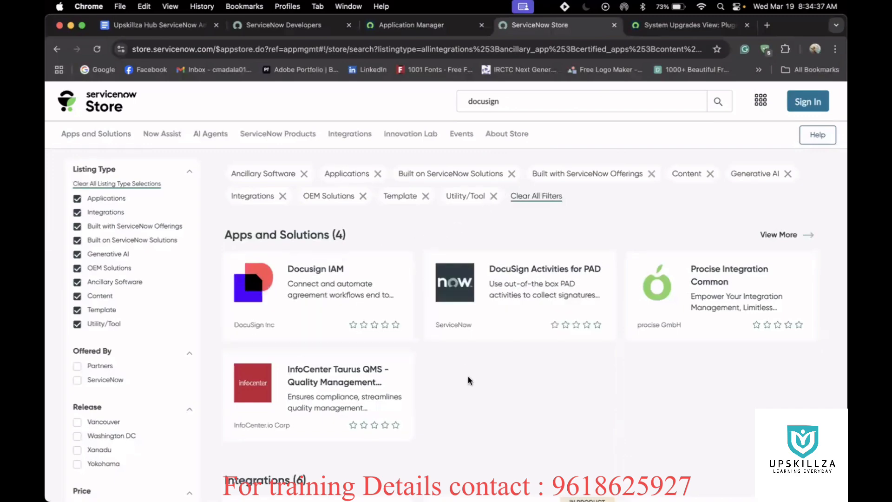
Examine the docusign search results under Apps and Solutions and Integrations
{"action": "scroll", "coordinate": [467, 376], "scroll_direction": "down", "scroll_amount": 3}
{"action": "scroll", "coordinate": [468, 379], "scroll_direction": "down", "scroll_amount": 5}
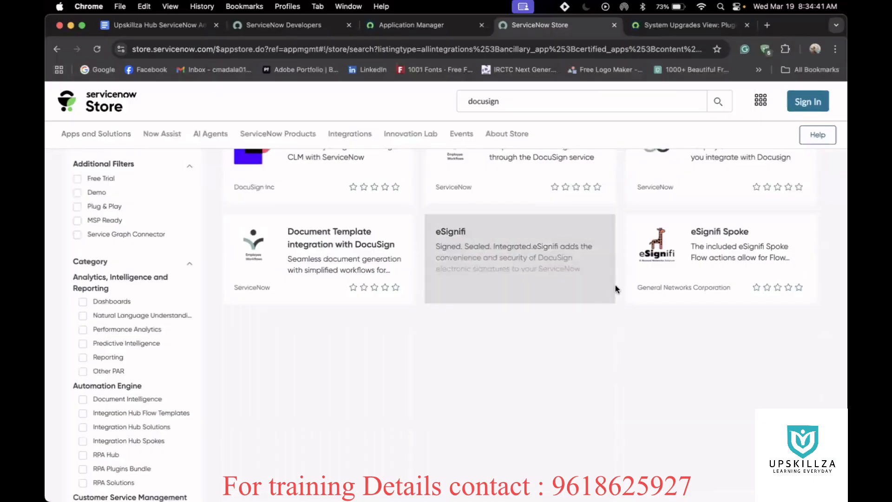
{"action": "scroll", "coordinate": [620, 272], "scroll_direction": "up", "scroll_amount": 4}
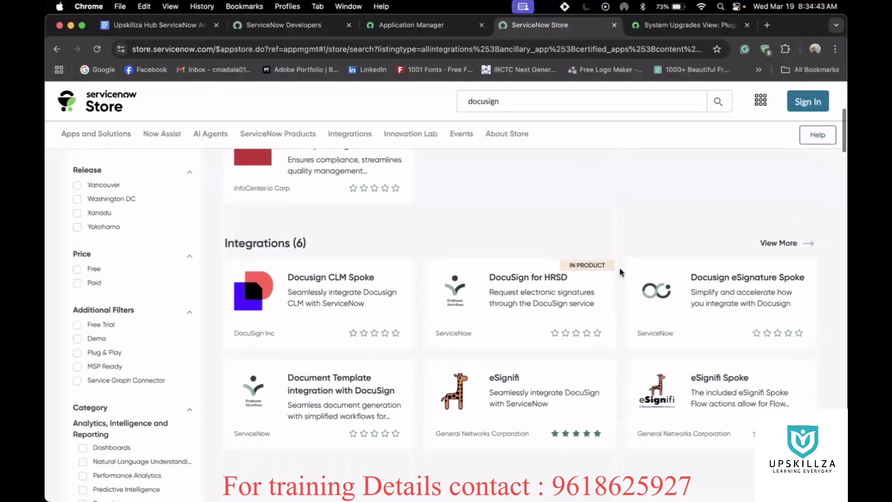
{"action": "scroll", "coordinate": [620, 272], "scroll_direction": "up", "scroll_amount": 3}
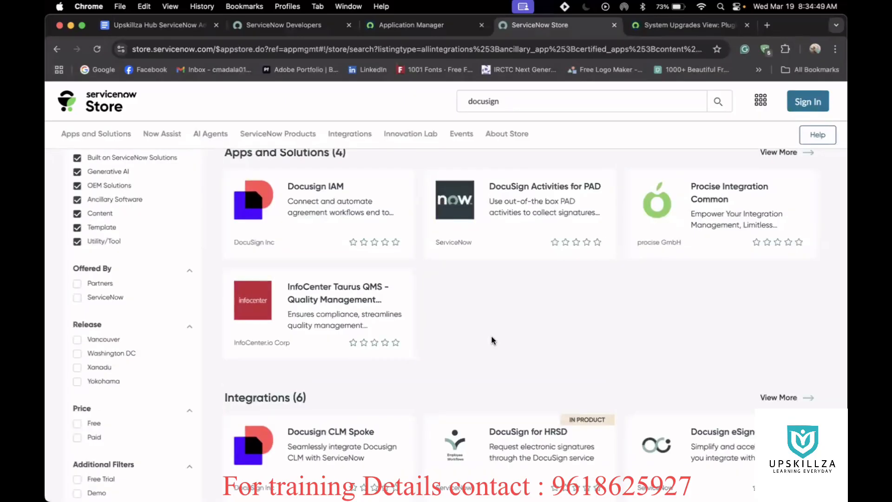
{"action": "scroll", "coordinate": [491, 336], "scroll_direction": "up", "scroll_amount": 1}
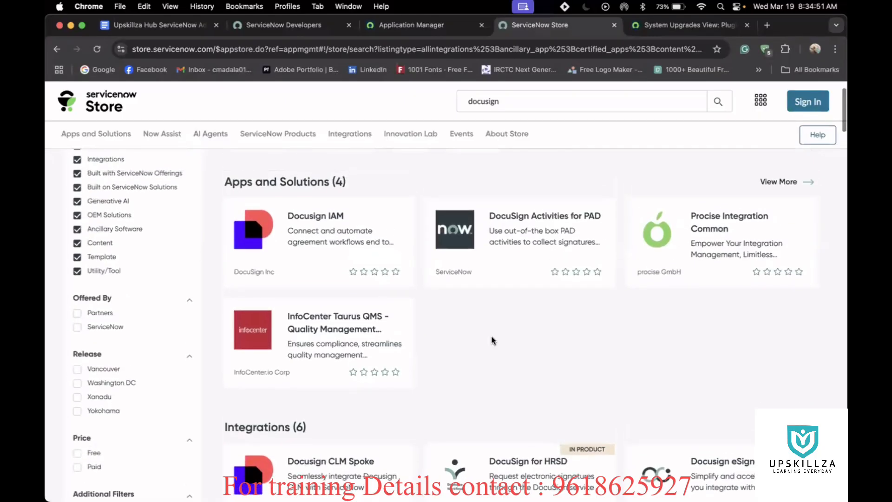
{"action": "scroll", "coordinate": [492, 336], "scroll_direction": "down", "scroll_amount": 3}
{"action": "scroll", "coordinate": [492, 336], "scroll_direction": "up", "scroll_amount": 3}
{"action": "scroll", "coordinate": [492, 337], "scroll_direction": "down", "scroll_amount": 4}
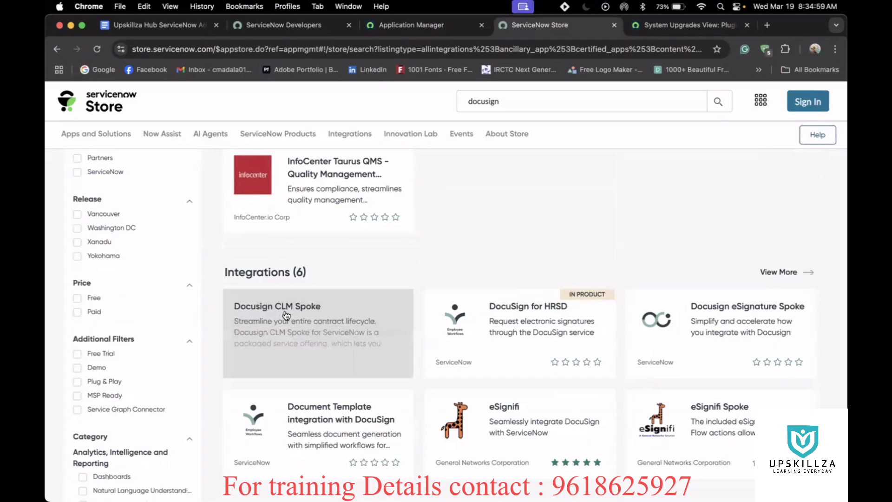
Review the seller, pricing and product details of the Docusign CLM Spoke integration, and return to the search results
{"action": "left_click", "coordinate": [285, 307]}
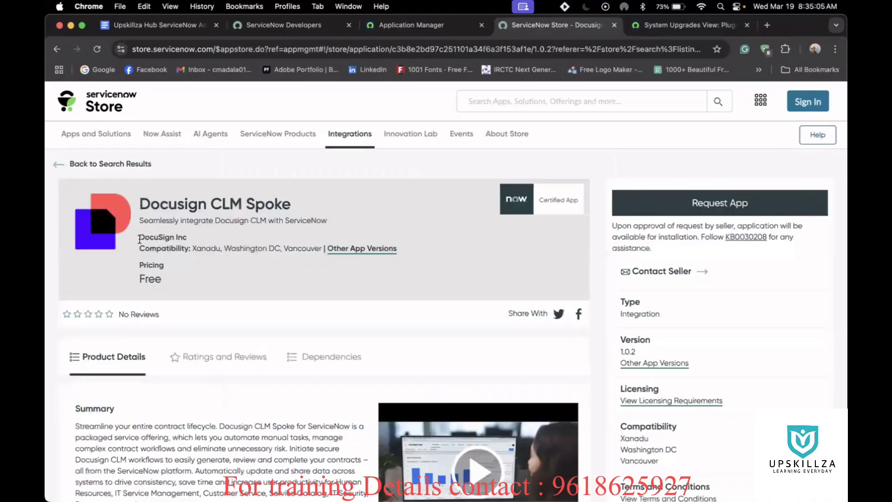
{"action": "left_click_drag", "start_coordinate": [140, 237], "coordinate": [184, 235]}
{"action": "left_click", "coordinate": [239, 269]}
{"action": "double_click", "coordinate": [156, 278]}
{"action": "left_click", "coordinate": [215, 294]}
{"action": "scroll", "coordinate": [290, 275], "scroll_direction": "down", "scroll_amount": 5}
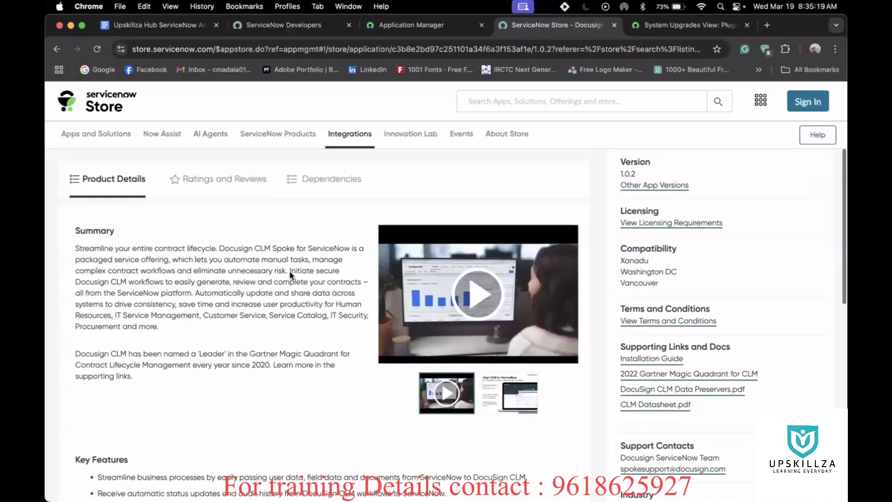
{"action": "scroll", "coordinate": [186, 163], "scroll_direction": "up", "scroll_amount": 5}
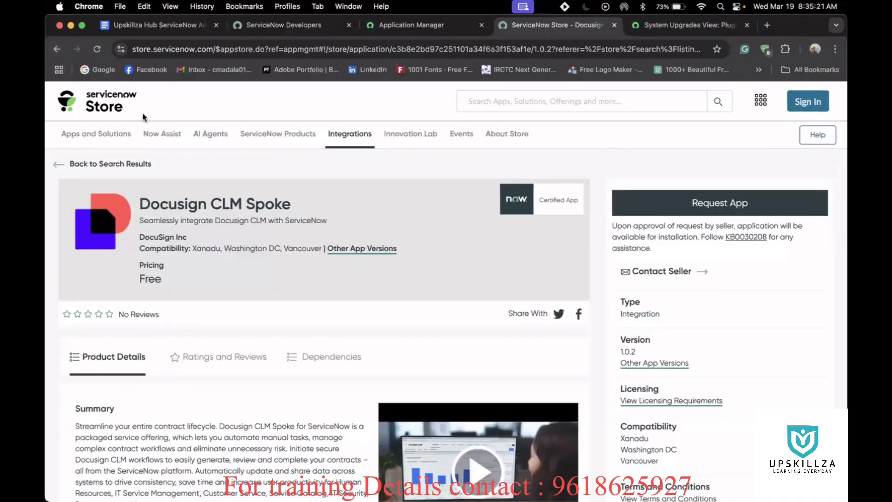
{"action": "left_click", "coordinate": [56, 50]}
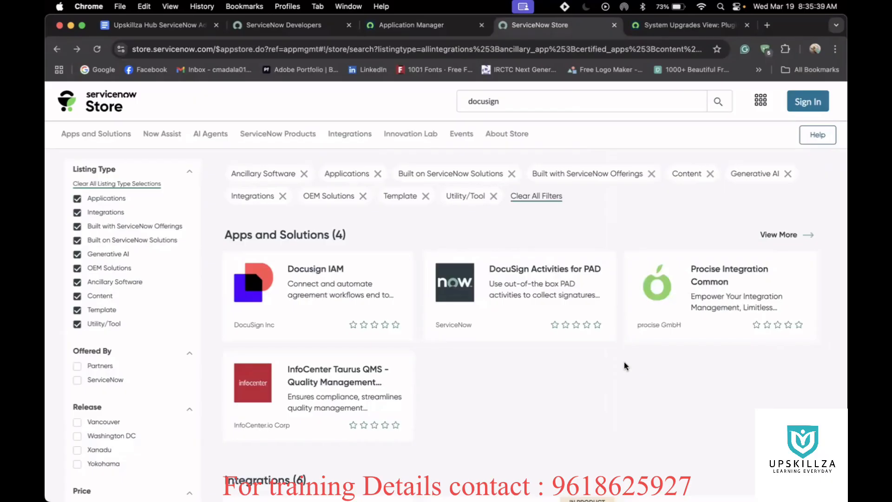
Search the licensed applications and plugins in the Application Manager for customer service
{"action": "left_click", "coordinate": [429, 26]}
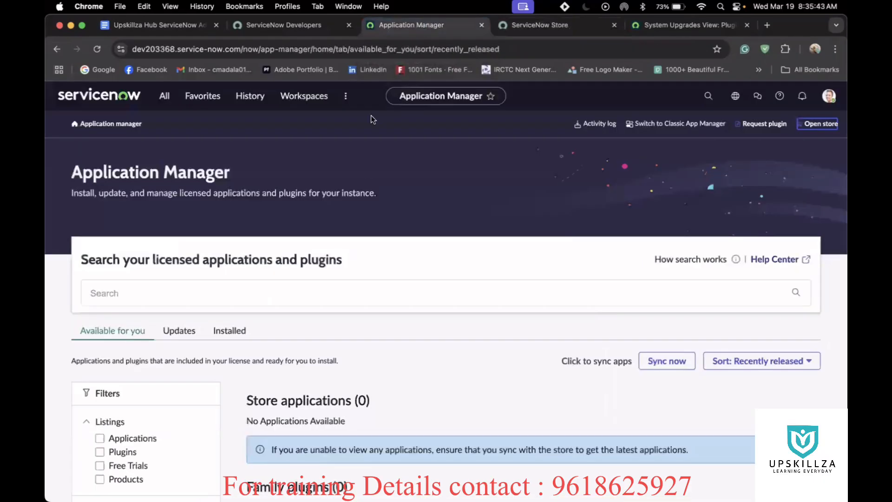
{"action": "scroll", "coordinate": [361, 294], "scroll_direction": "down", "scroll_amount": 3}
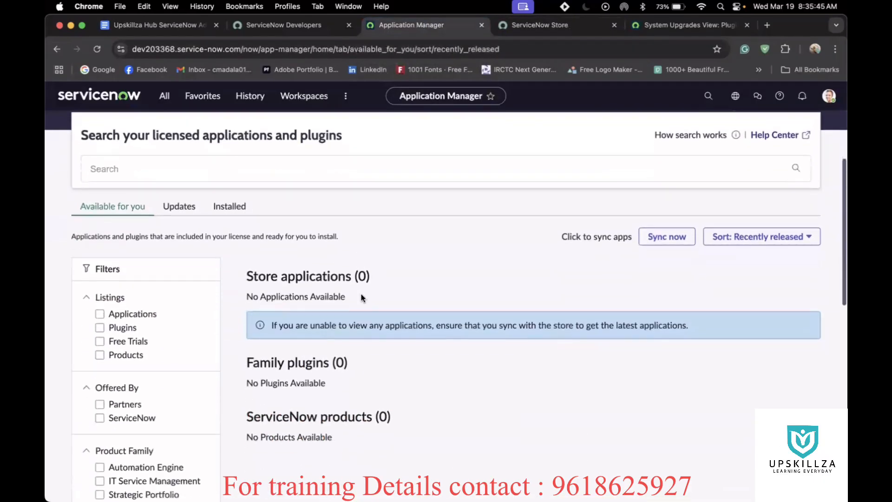
{"action": "left_click", "coordinate": [315, 170]}
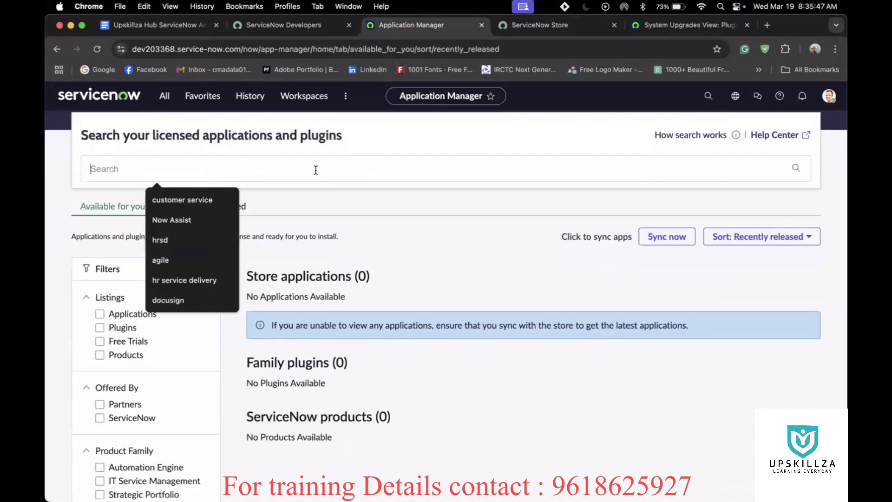
{"action": "left_click", "coordinate": [188, 203]}
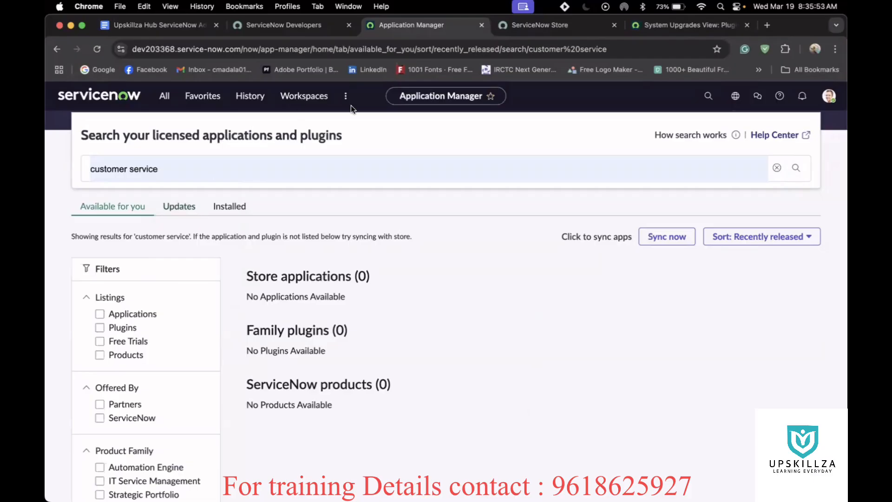
Open the Docusign IAM listing from the ServiceNow Store's docusign results and start getting the app
{"action": "left_click", "coordinate": [549, 26]}
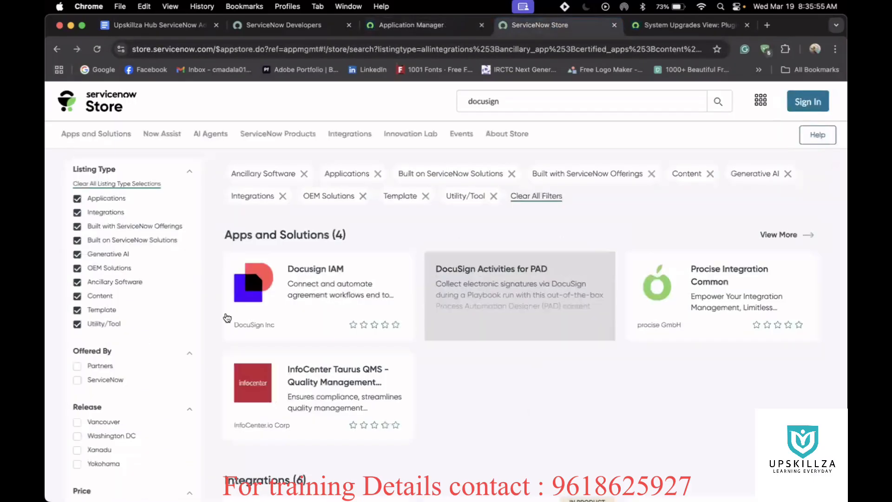
{"action": "left_click", "coordinate": [287, 295]}
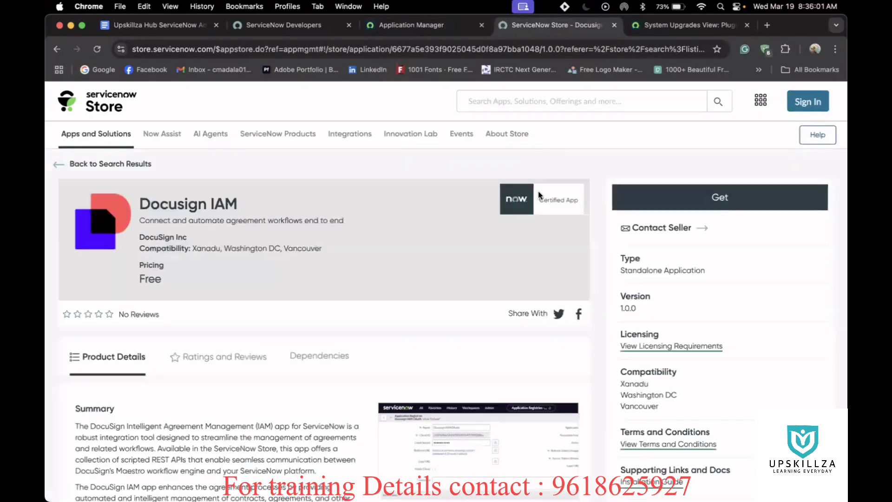
{"action": "left_click", "coordinate": [696, 202]}
{"action": "left_click", "coordinate": [328, 261]}
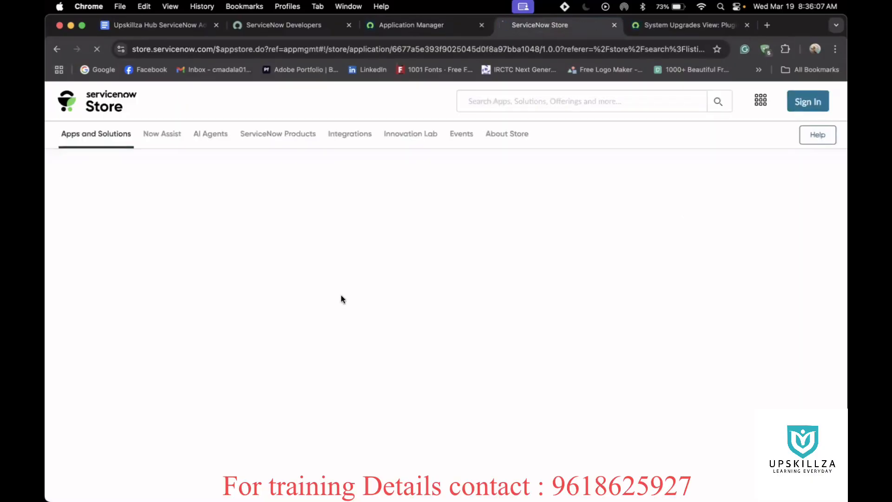